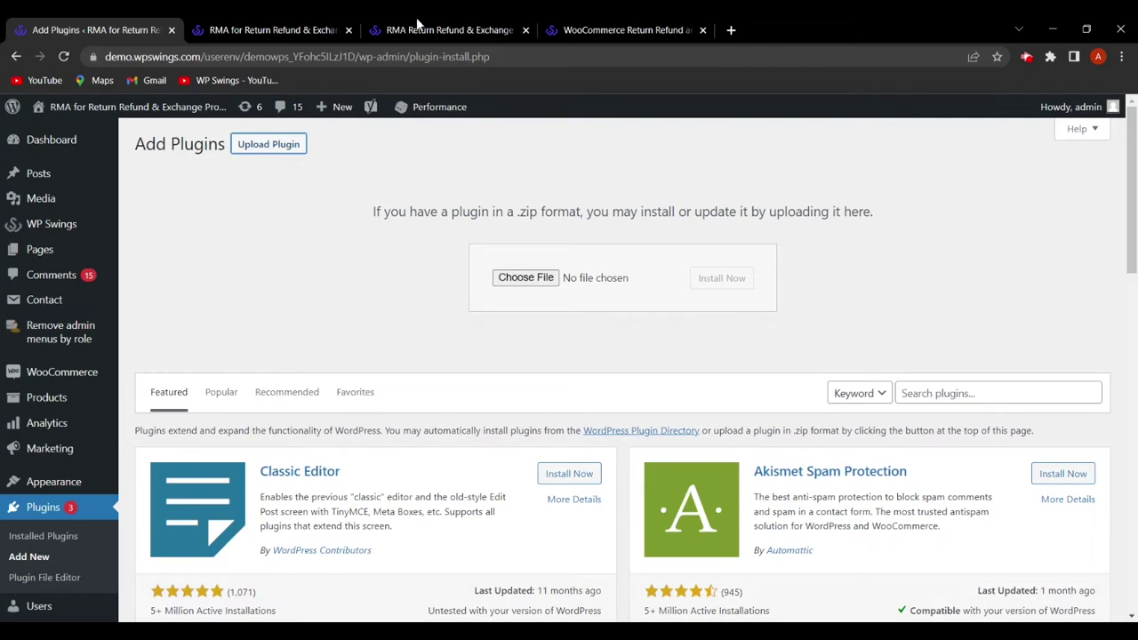
Look over the RMA Return Refund & Exchange For WooCommerce Pro product page and return to the Add Plugins page.
click(425, 29)
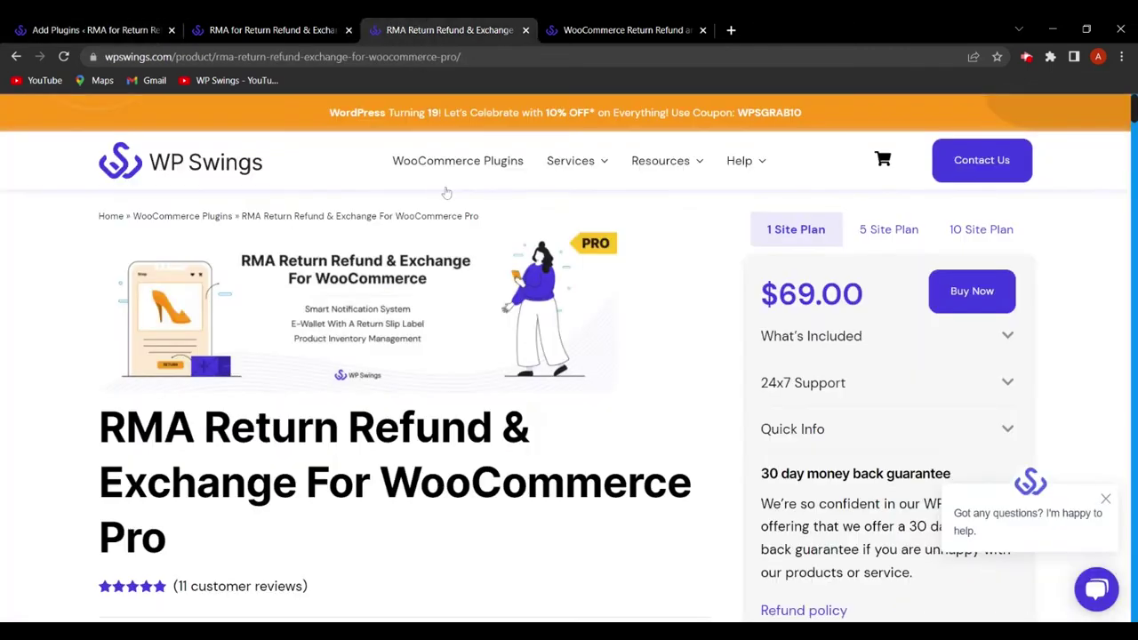
scroll(445, 190, down, 3)
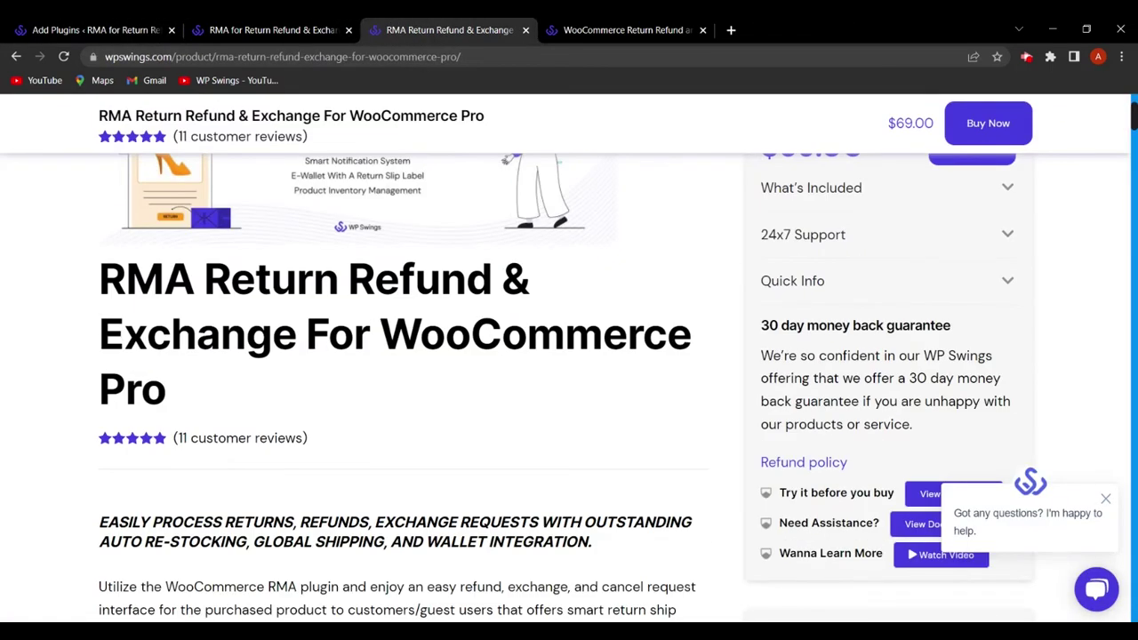
key(ctrl+1)
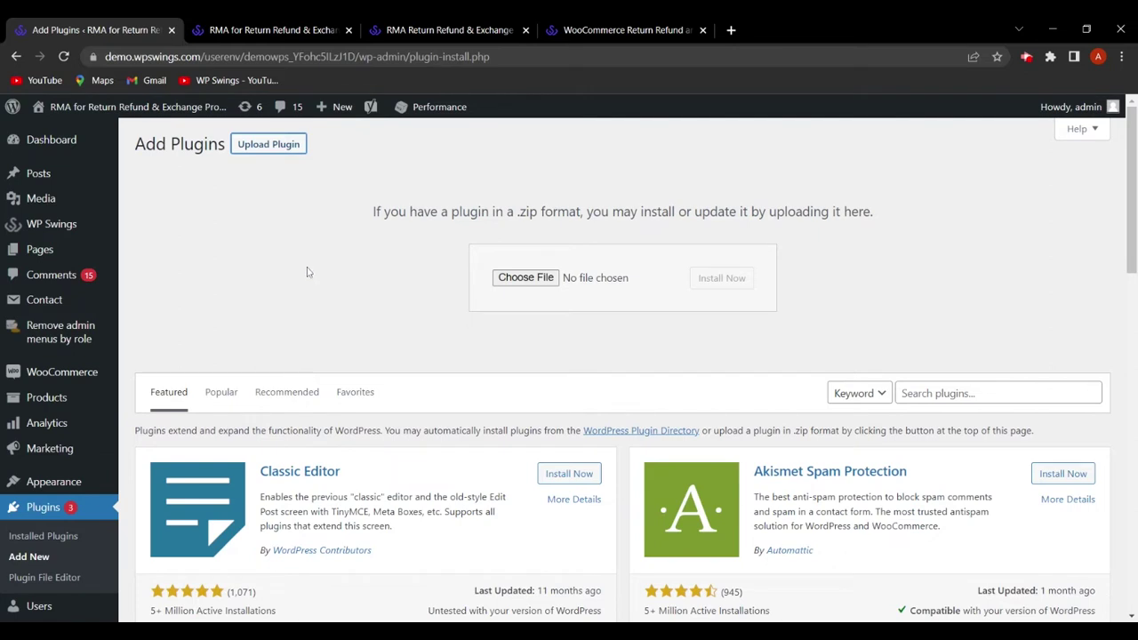
Install the plugin from the file "woocommerce-rma-for-return-refund-and-exchange (1).zip" and activate it.
click(508, 278)
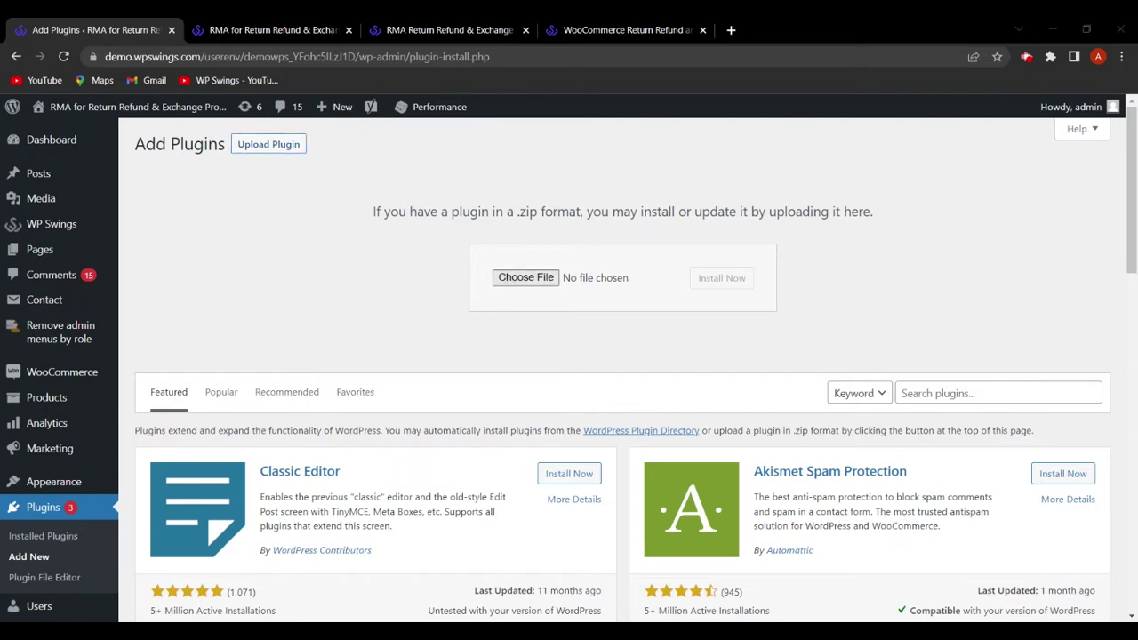
key(Return)
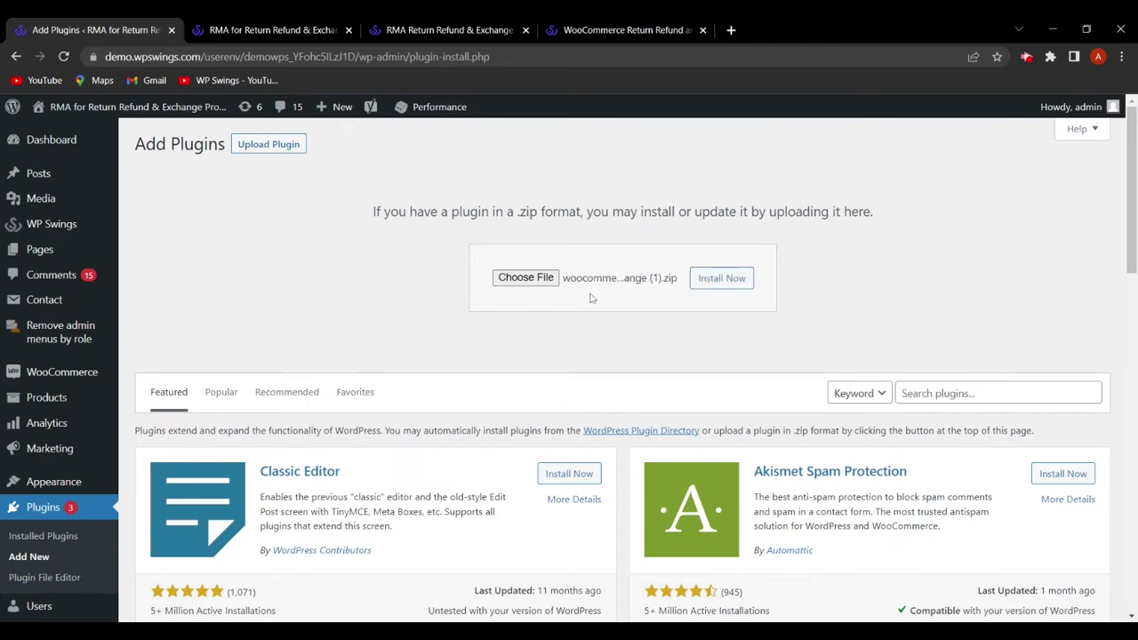
click(724, 279)
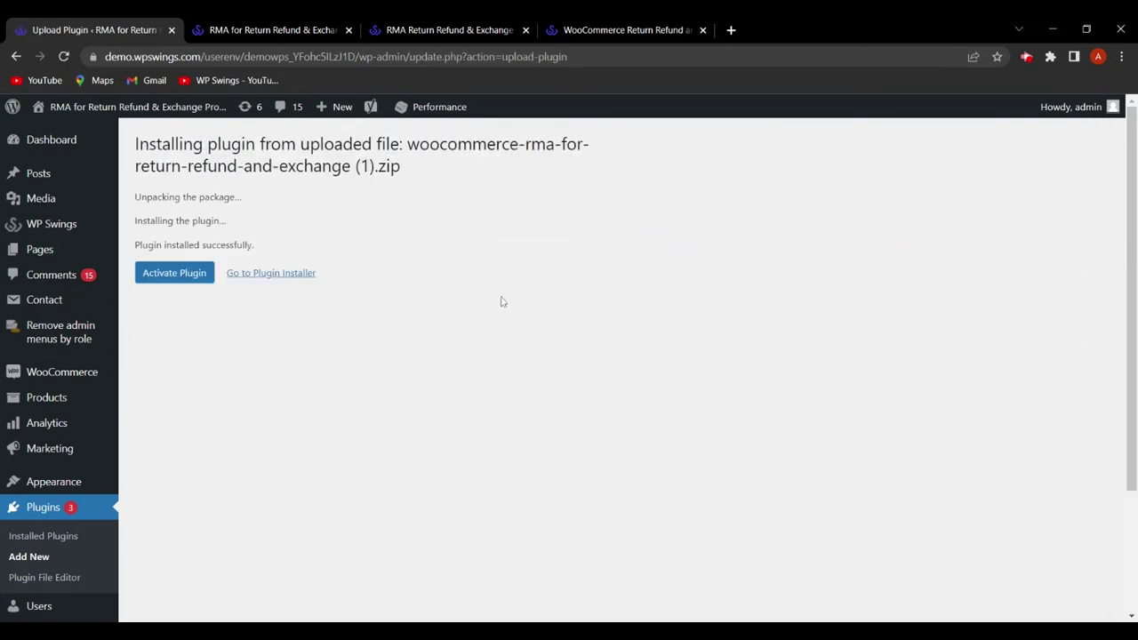
click(176, 276)
Locate the RMA Pro plugin among the installed plugins and open the Return Refund and Exchange for WooCommerce settings.
scroll(334, 430, down, 4)
scroll(336, 423, down, 2)
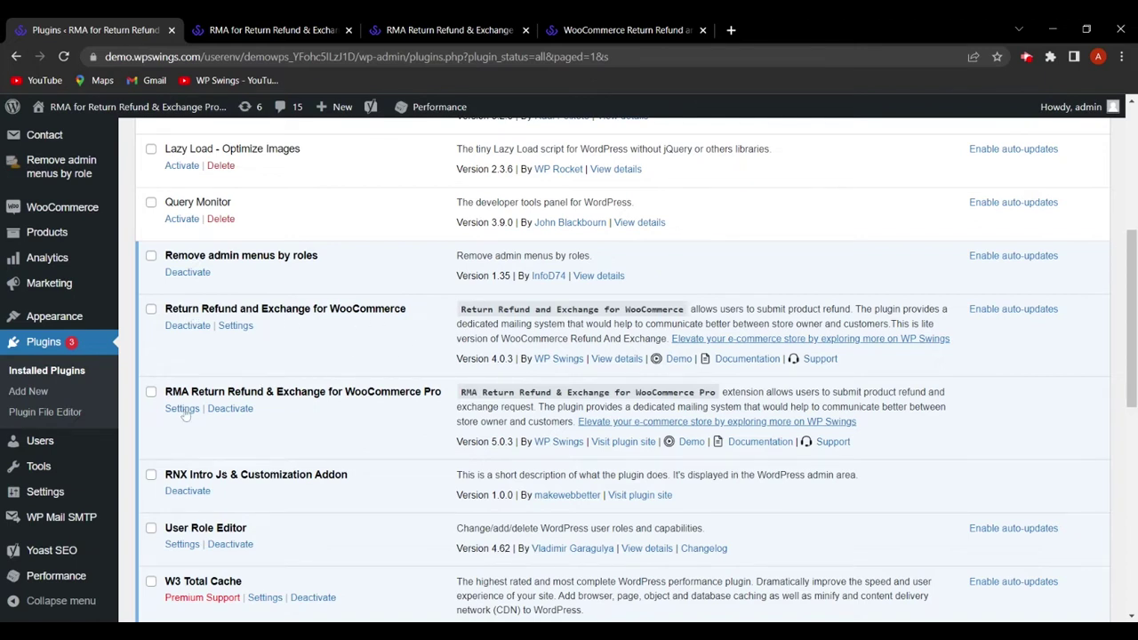
scroll(54, 306, up, 3)
mouse_move(42, 233)
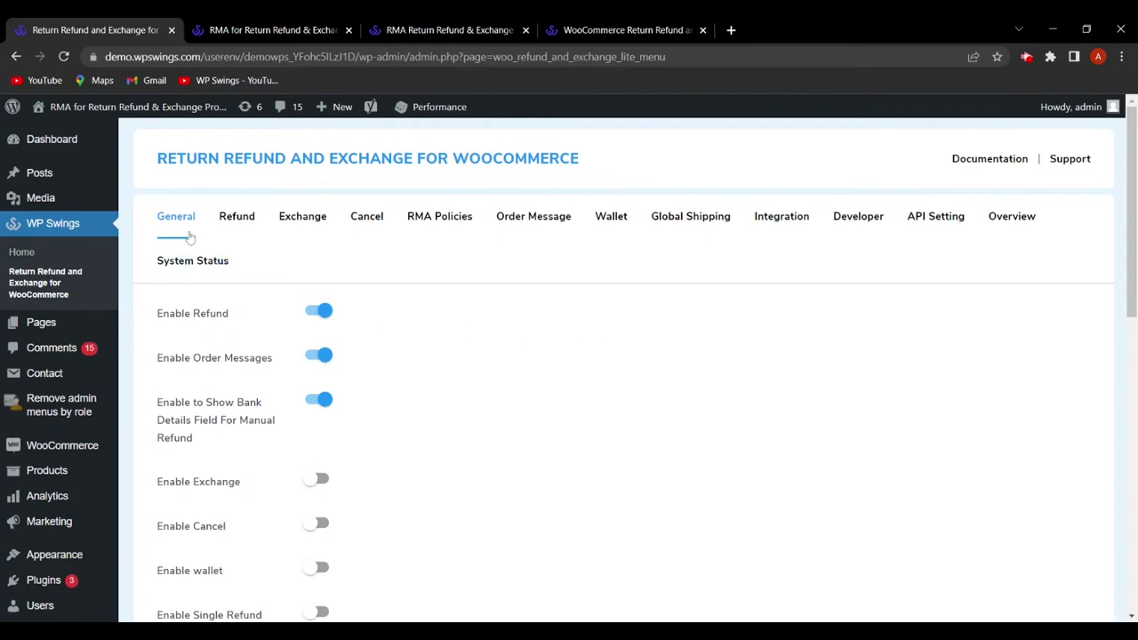
Turn on Enable Exchange in the plugin's general settings and save them.
scroll(525, 418, down, 2)
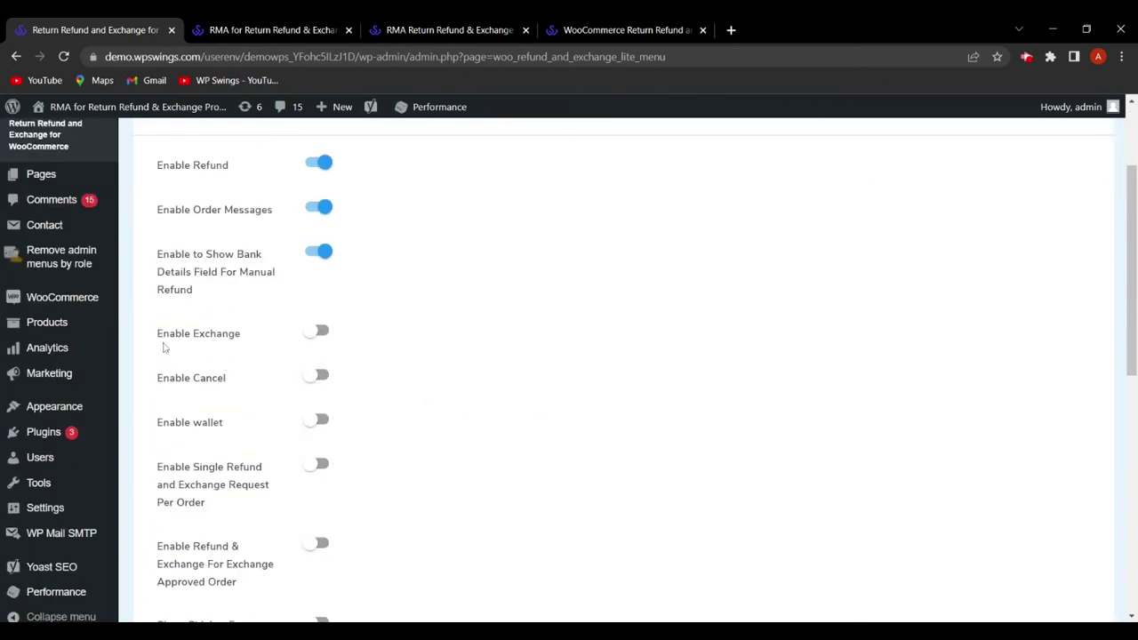
click(320, 333)
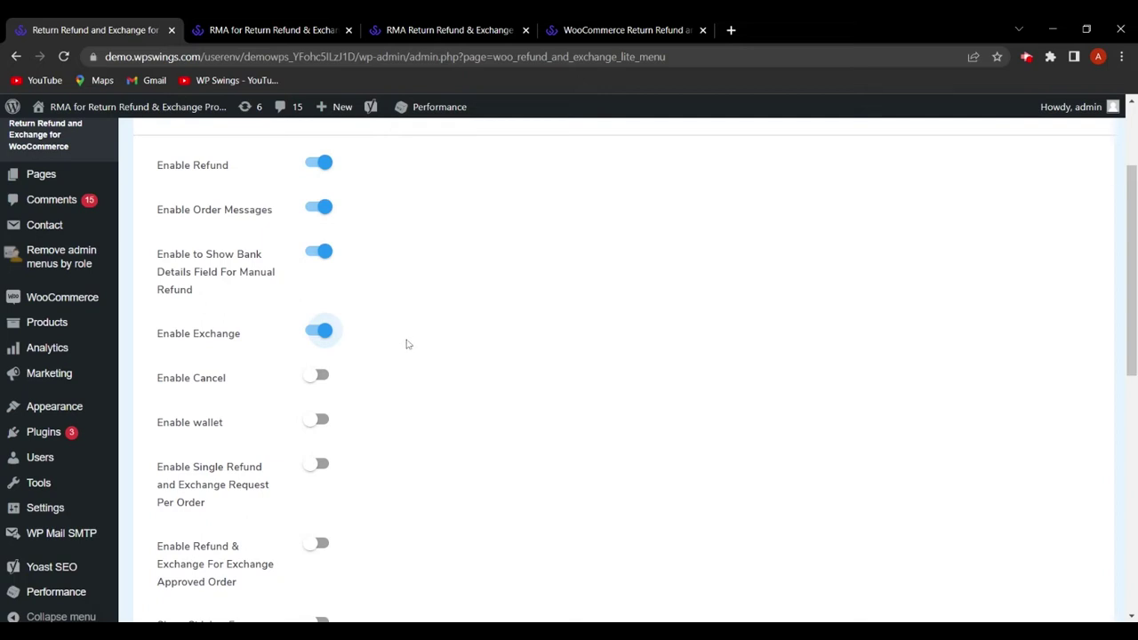
scroll(542, 387, down, 10)
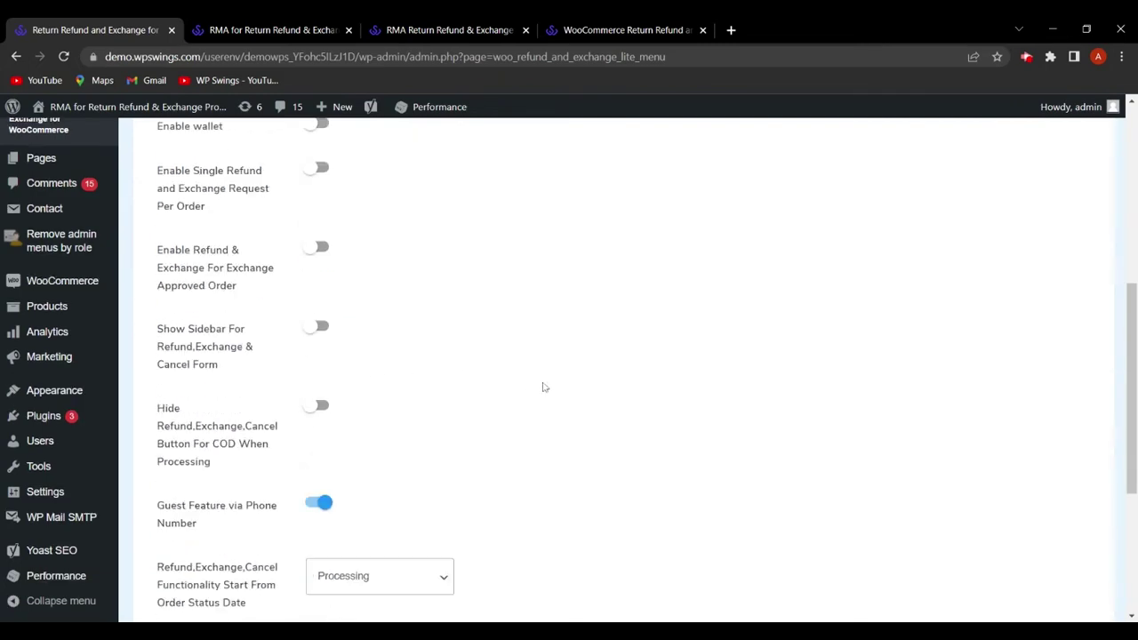
click(190, 516)
Reload the customer's Orders page, dismiss the Make New Order hint and check the exchange action on the newest order.
click(275, 27)
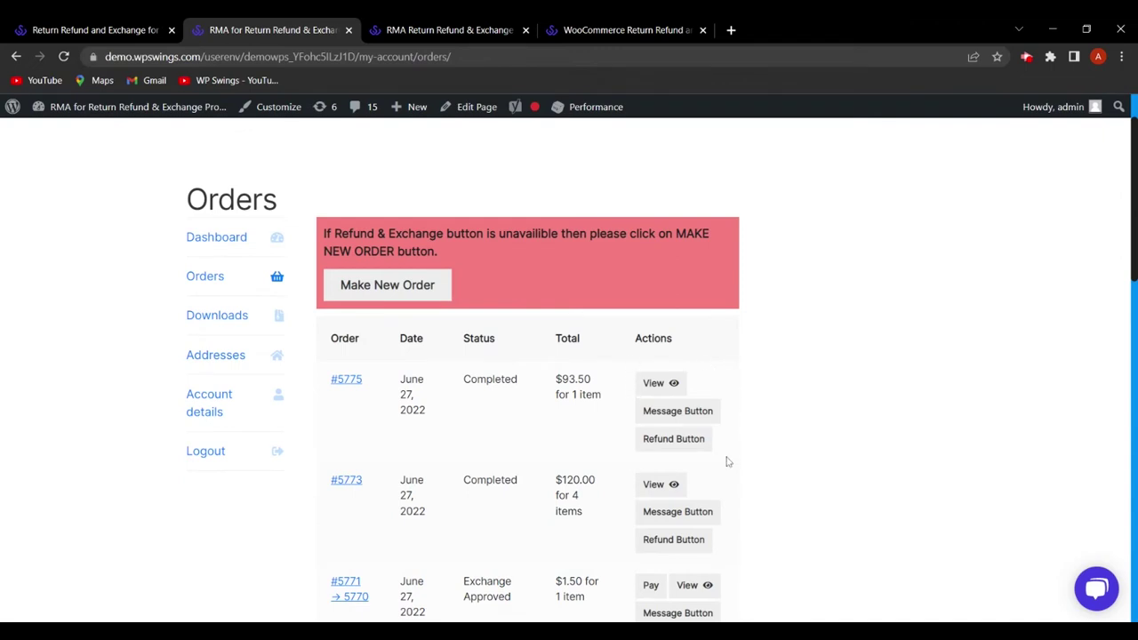
click(62, 56)
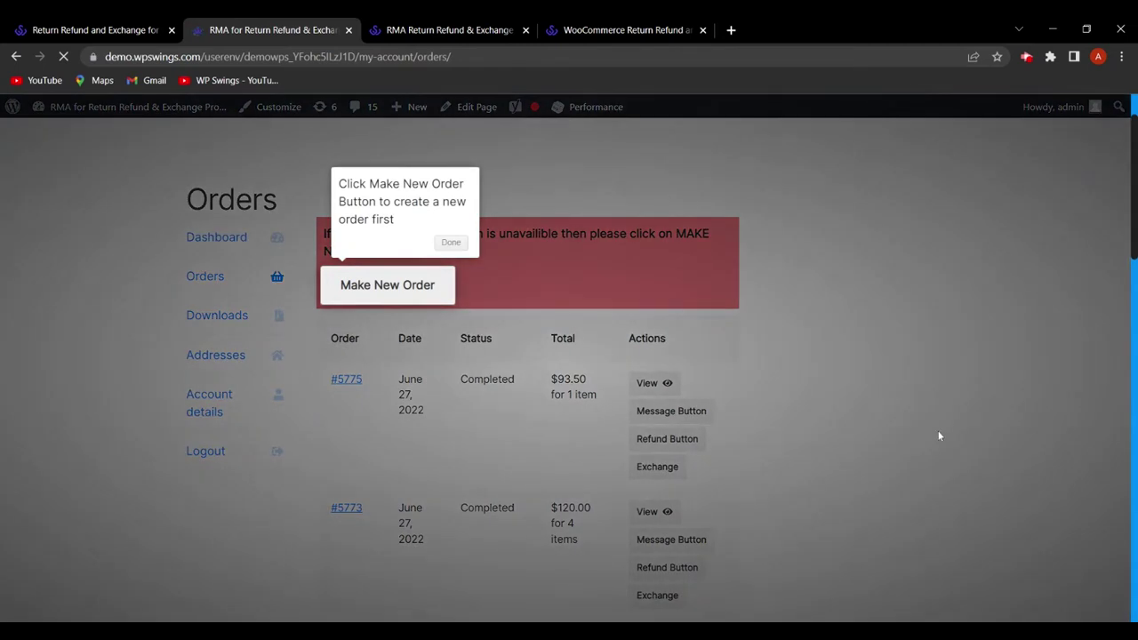
click(934, 429)
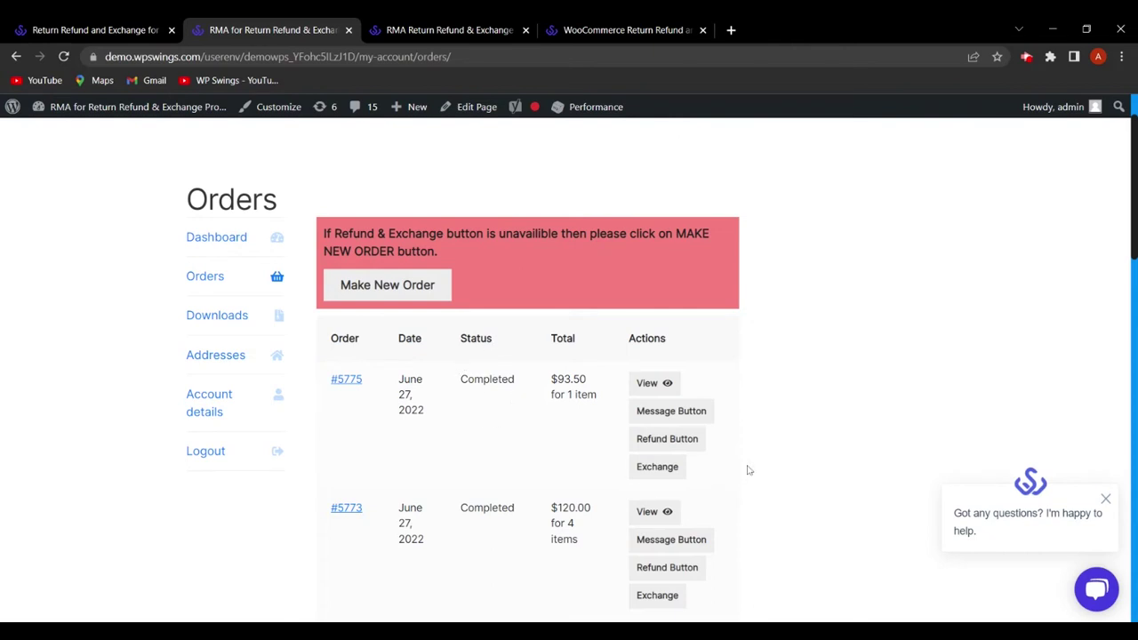
click(668, 478)
Turn on Enable Single Refund and Exchange Request Per Order in the plugin's general settings and save them.
click(85, 27)
scroll(622, 355, down, 4)
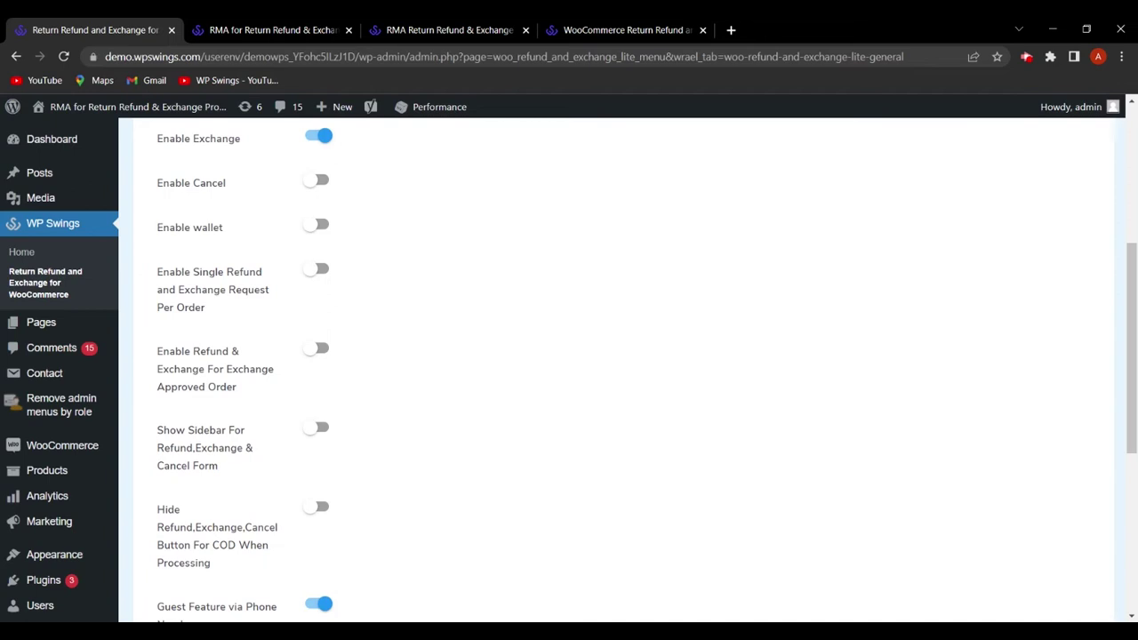
click(324, 269)
scroll(387, 398, down, 5)
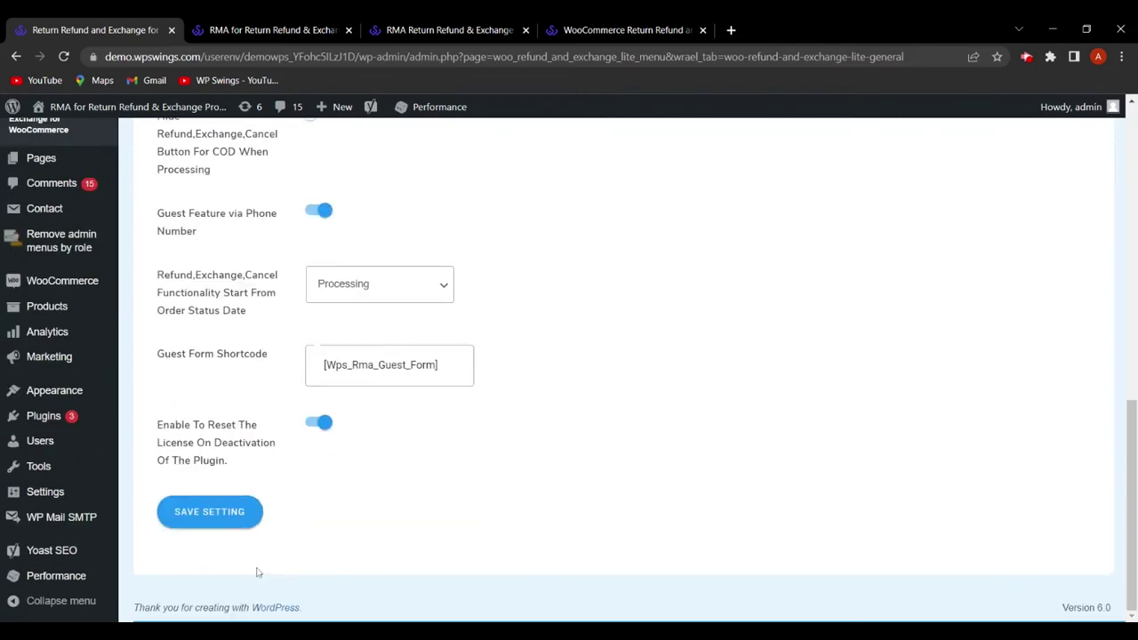
click(233, 514)
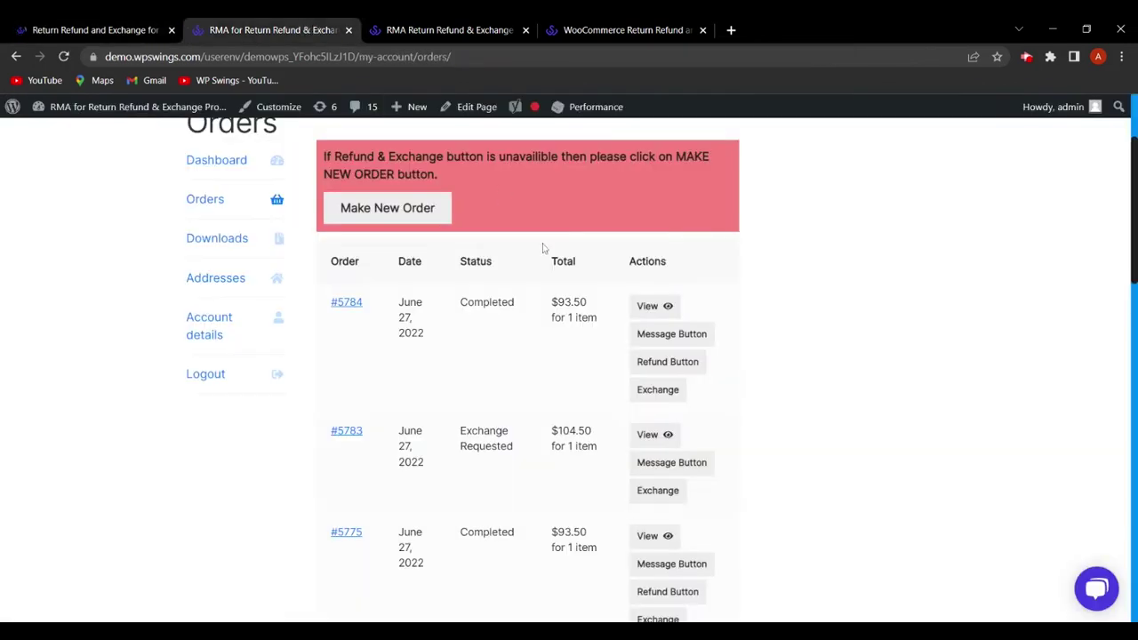
Open the exchange request form for the newest completed order and mark its Hoodie with Logo for exchange.
scroll(783, 347, down, 1)
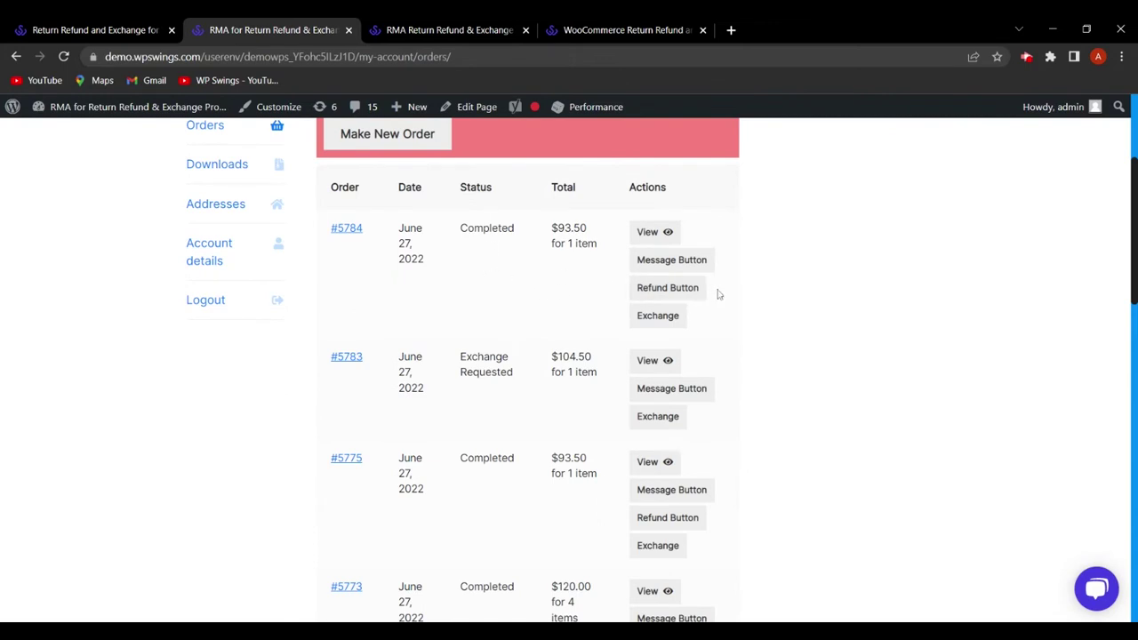
click(662, 317)
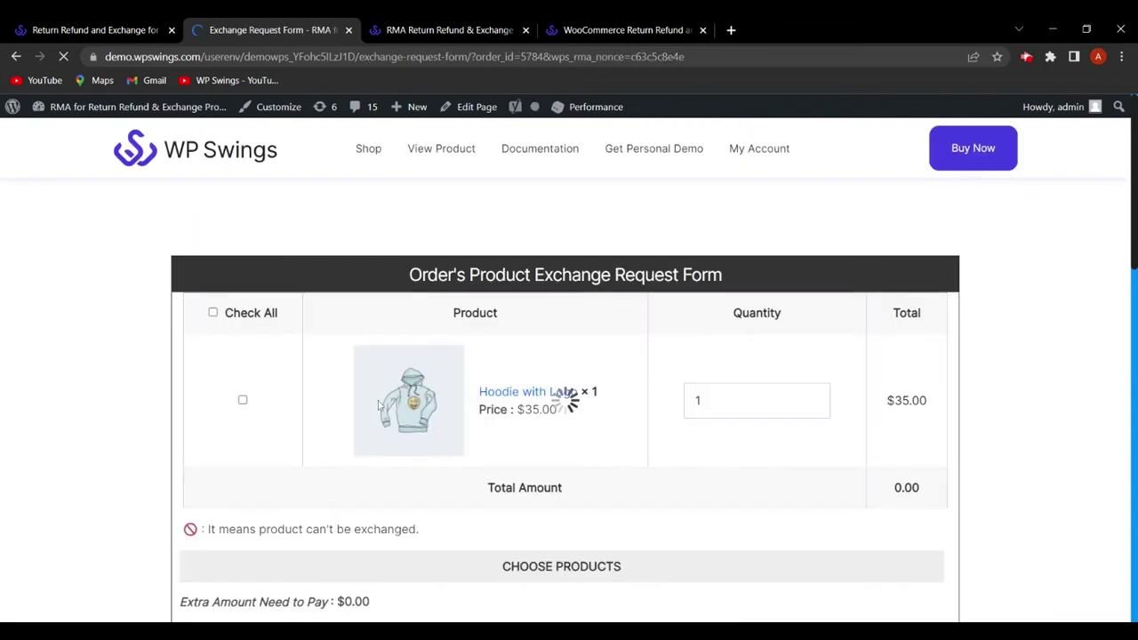
scroll(564, 381, down, 1)
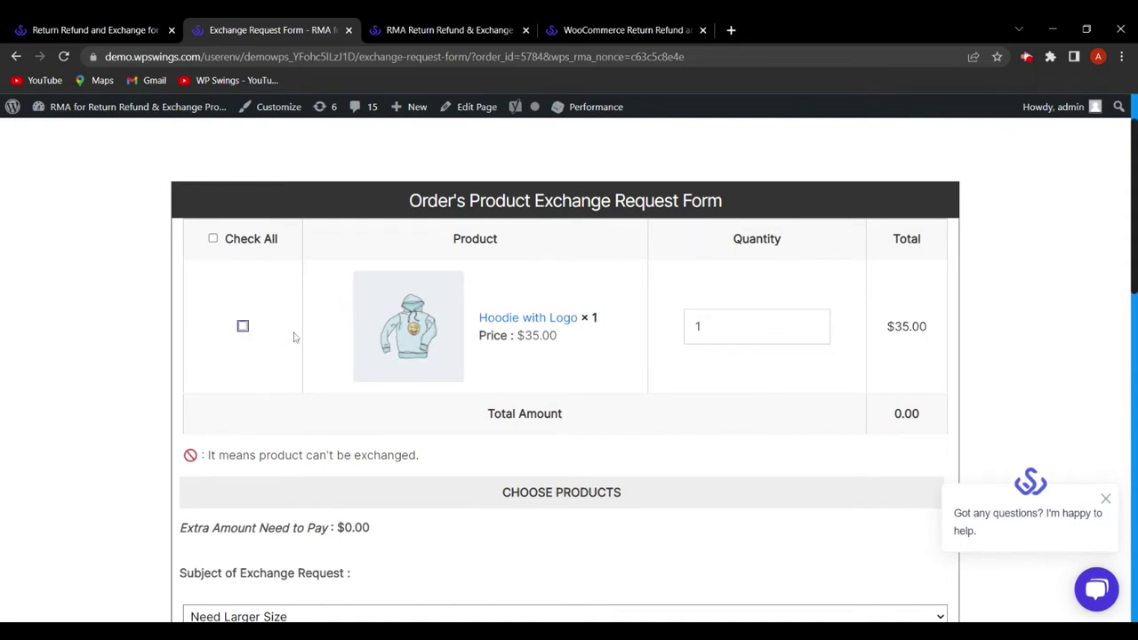
click(242, 327)
Choose Hoodie with Logo as the replacement product and return to the exchange request form.
scroll(359, 433, down, 2)
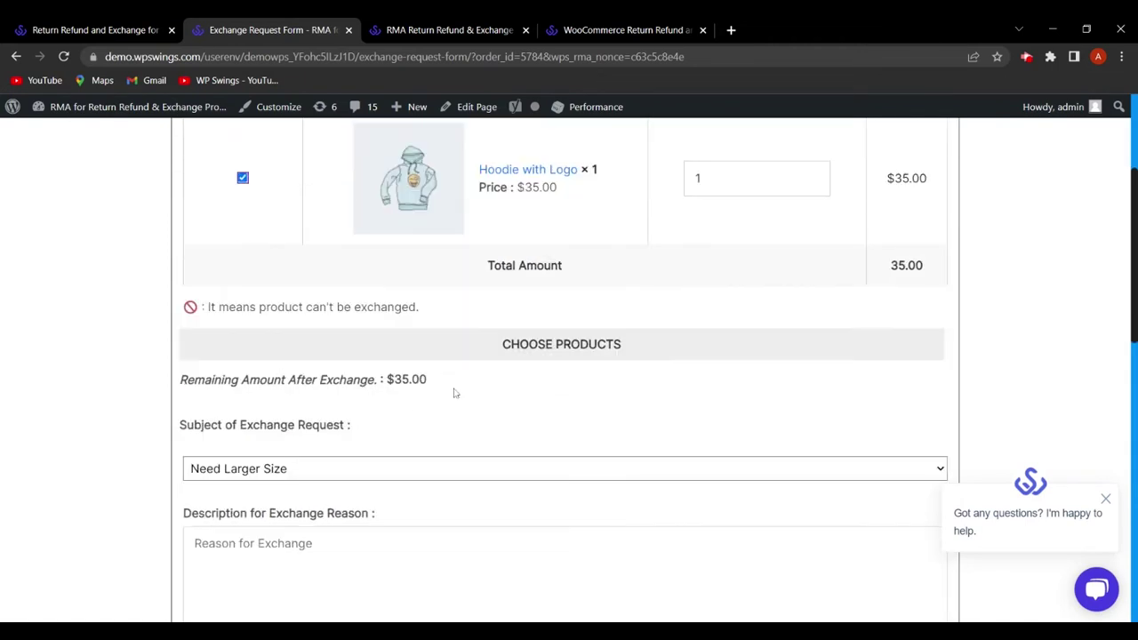
click(563, 347)
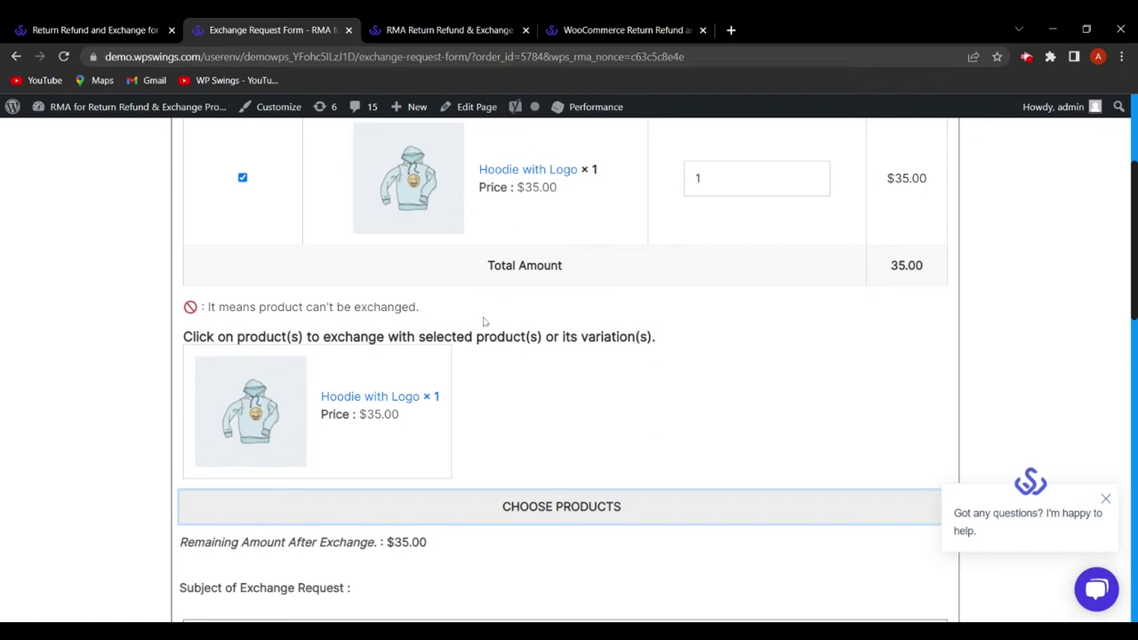
click(406, 396)
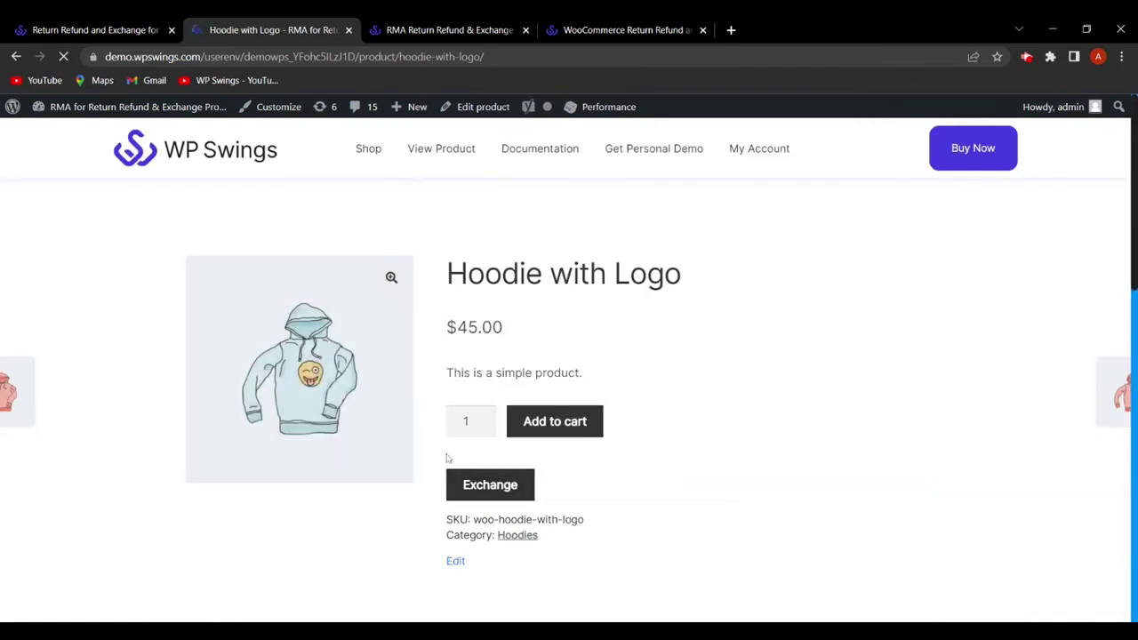
click(490, 485)
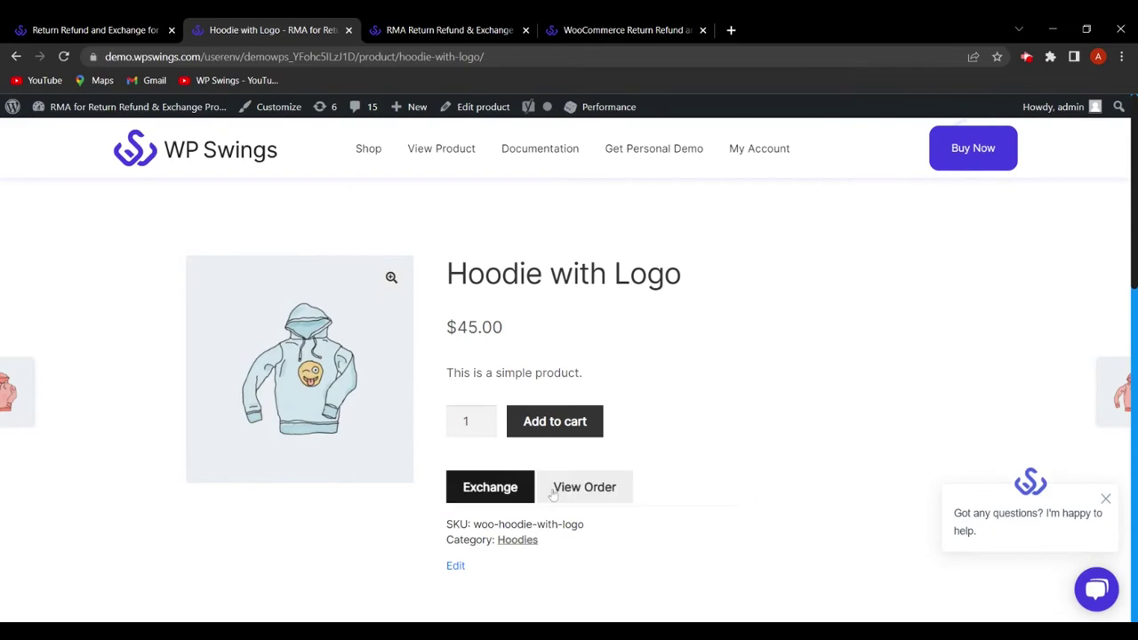
click(575, 488)
Enter "Need Larger Size" as the description for the exchange reason.
scroll(518, 436, down, 3)
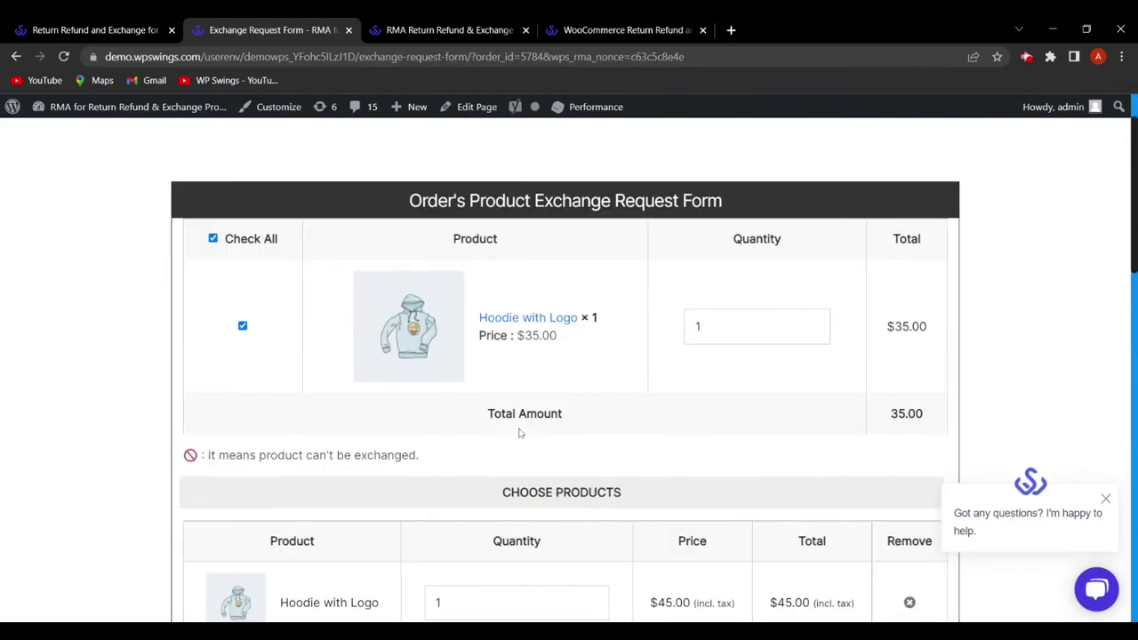
scroll(654, 447, down, 3)
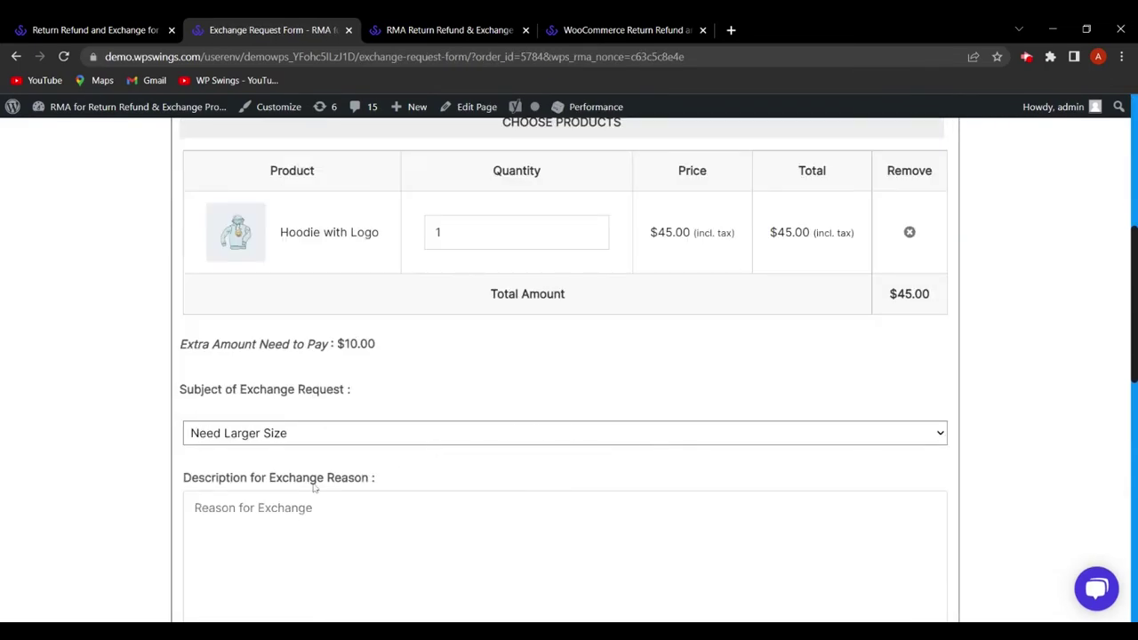
scroll(635, 444, down, 1)
click(922, 558)
text(Need Larger Size)
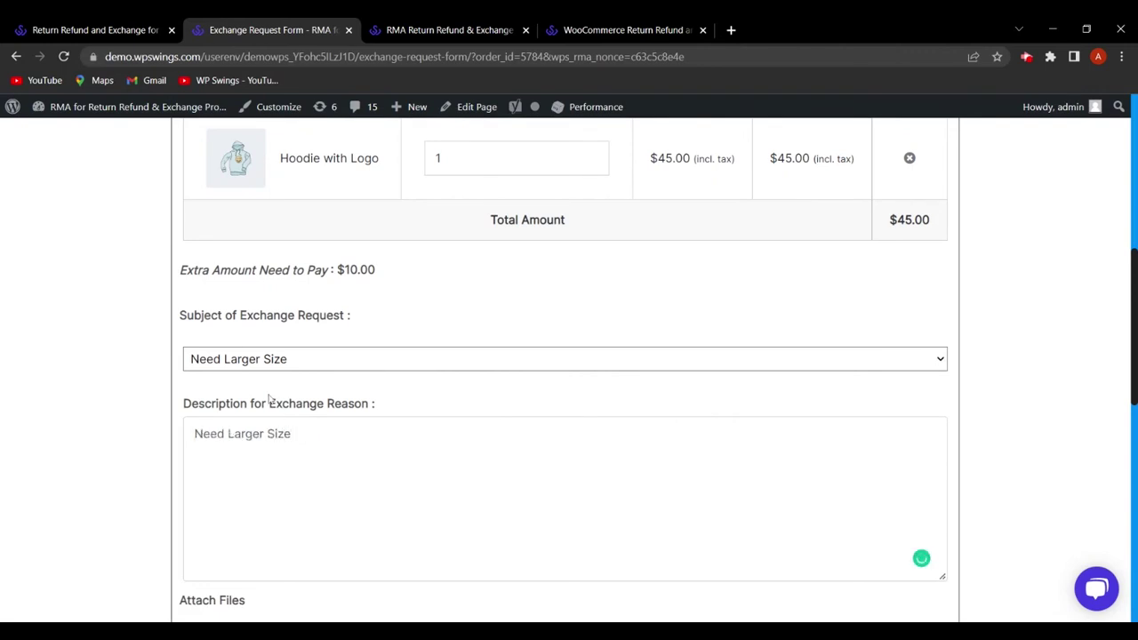
Review the completed exchange form, submit the request and go back to the Orders list.
scroll(269, 400, up, 1)
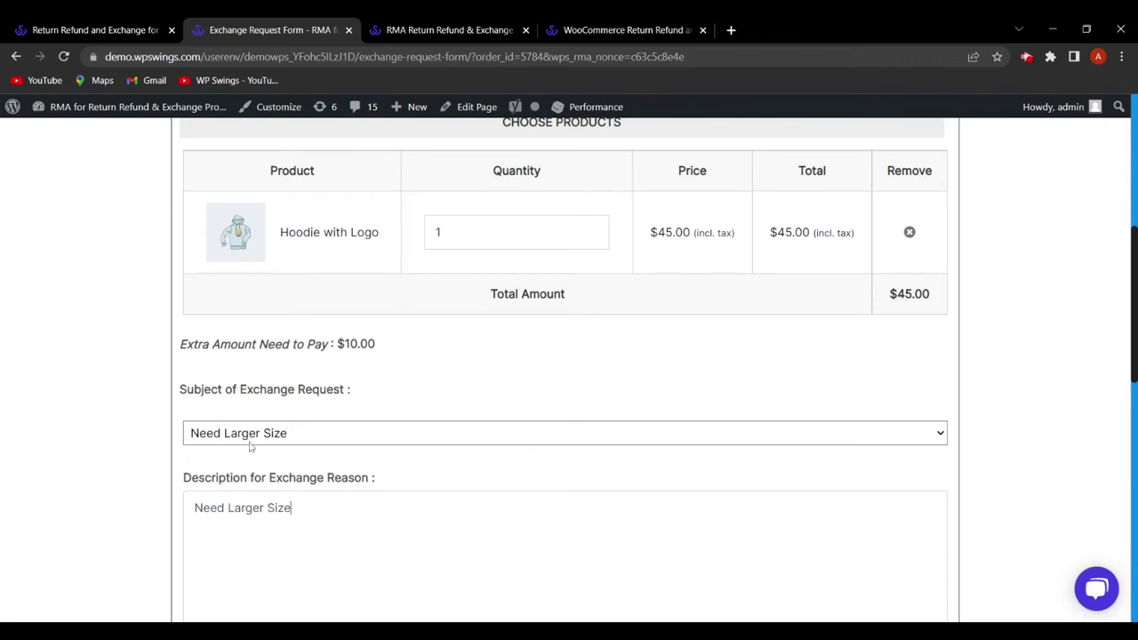
scroll(363, 434, down, 2)
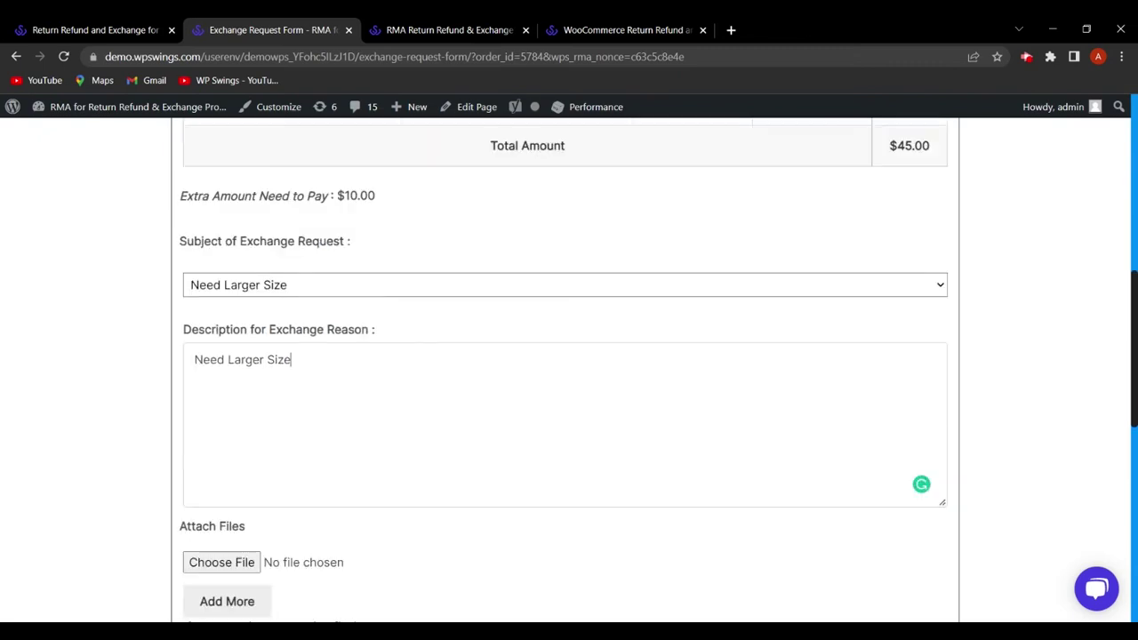
scroll(273, 394, up, 2)
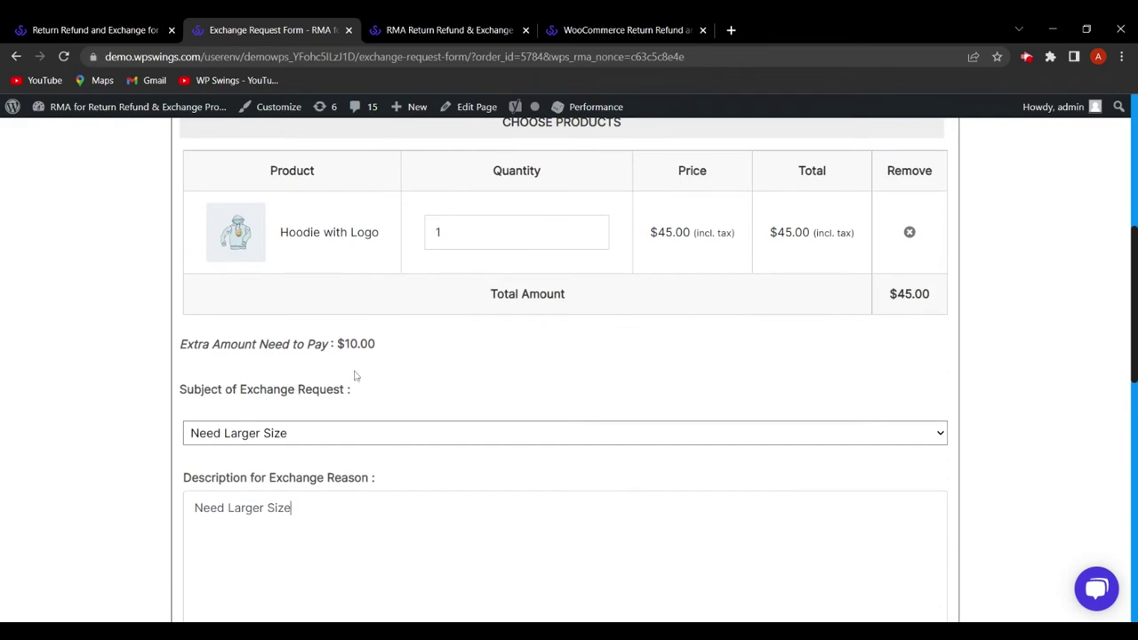
scroll(422, 371, up, 5)
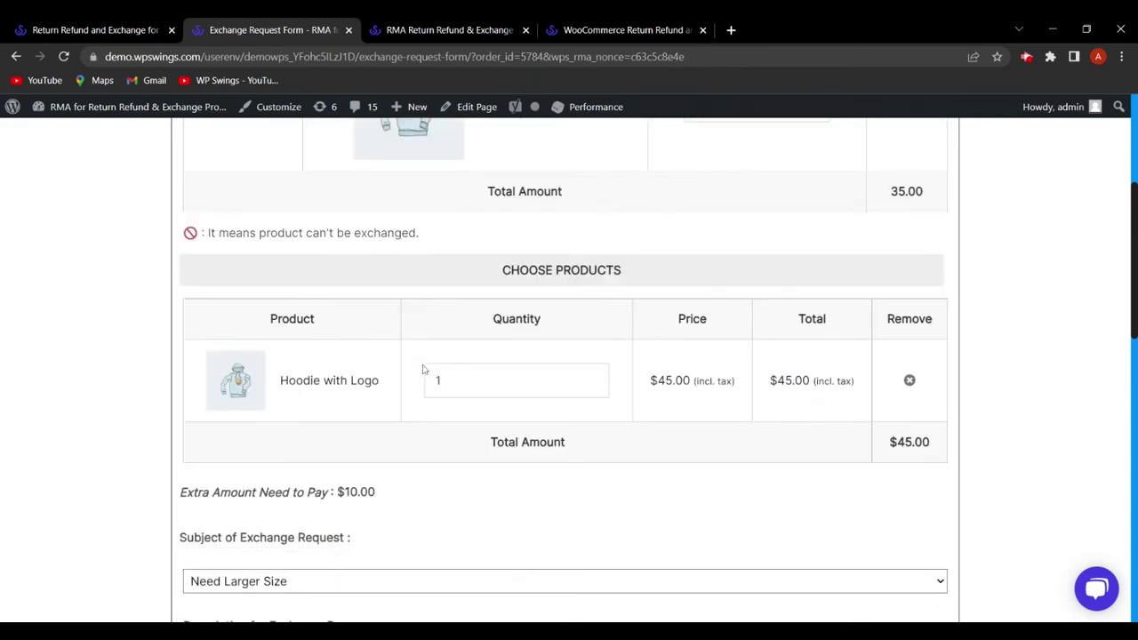
scroll(422, 371, down, 10)
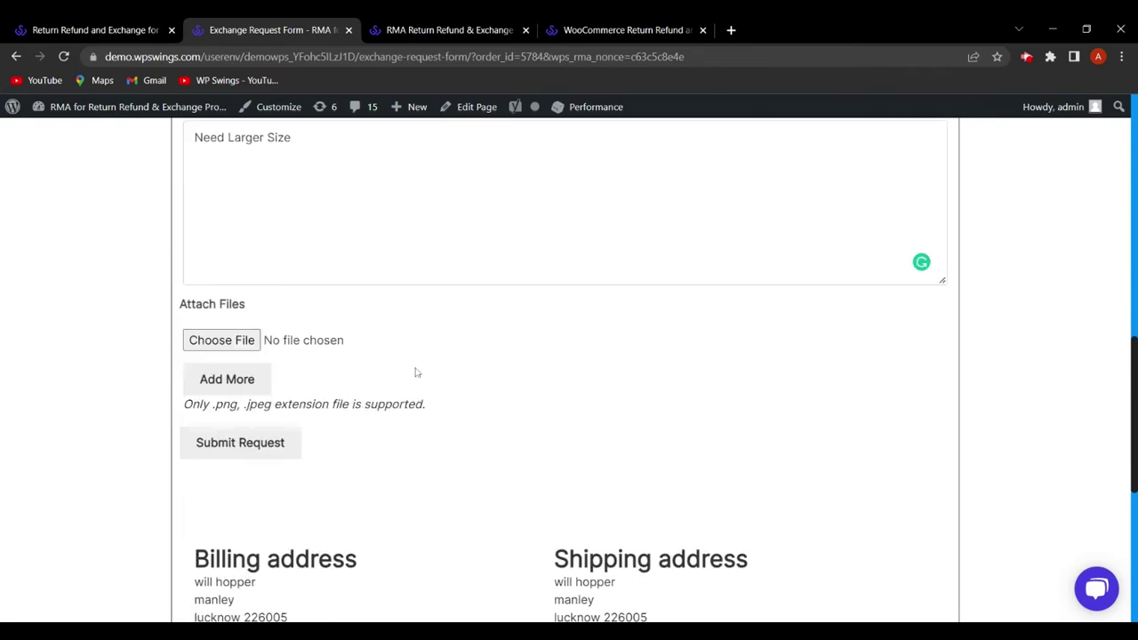
click(258, 452)
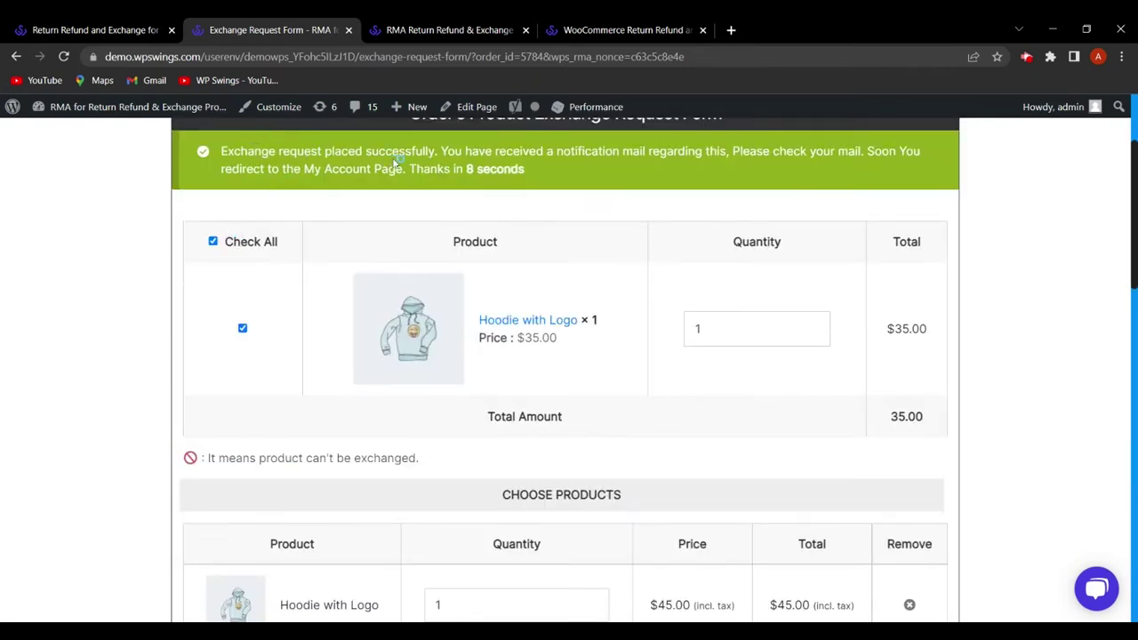
click(16, 57)
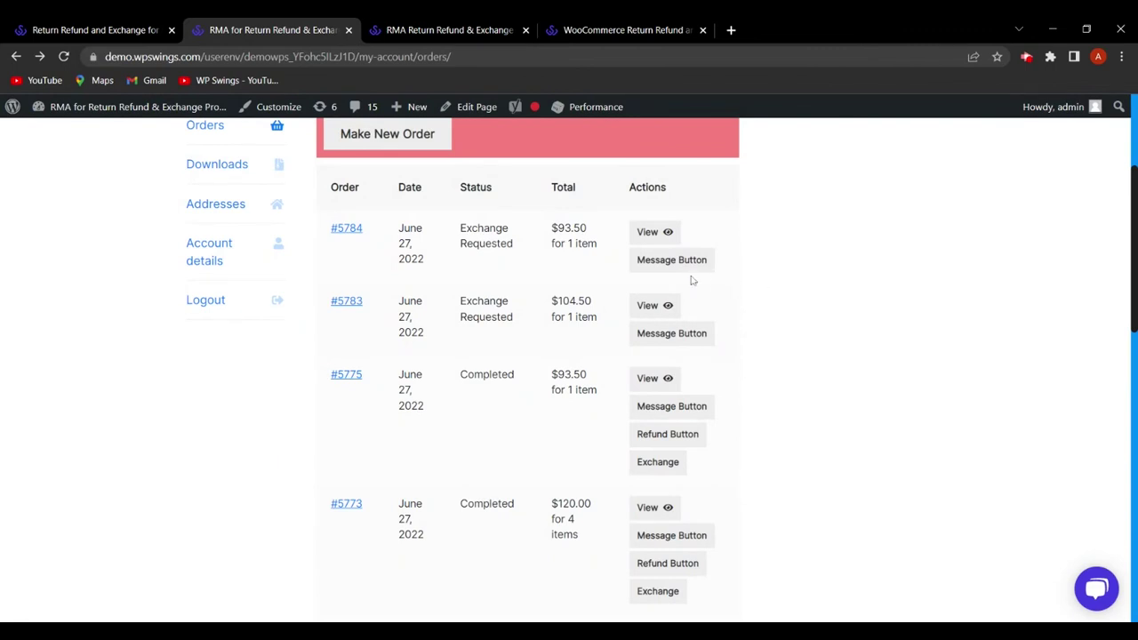
Enable Refund & Exchange For Exchange Approved Order in the plugin's General settings and save them.
click(89, 28)
scroll(400, 418, down, 3)
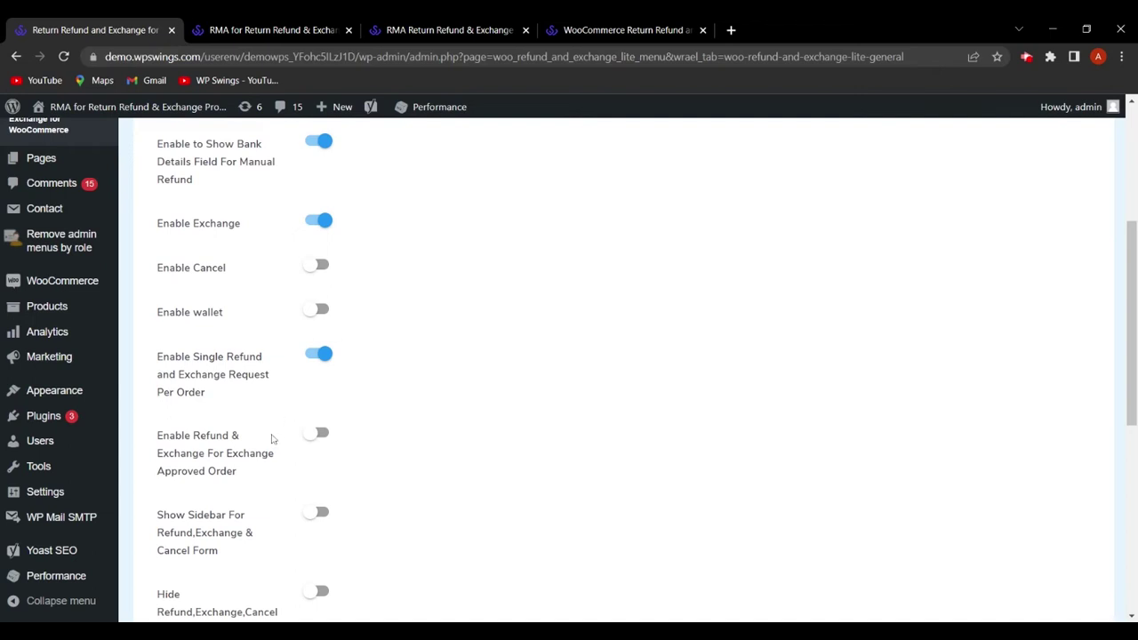
scroll(272, 439, down, 1)
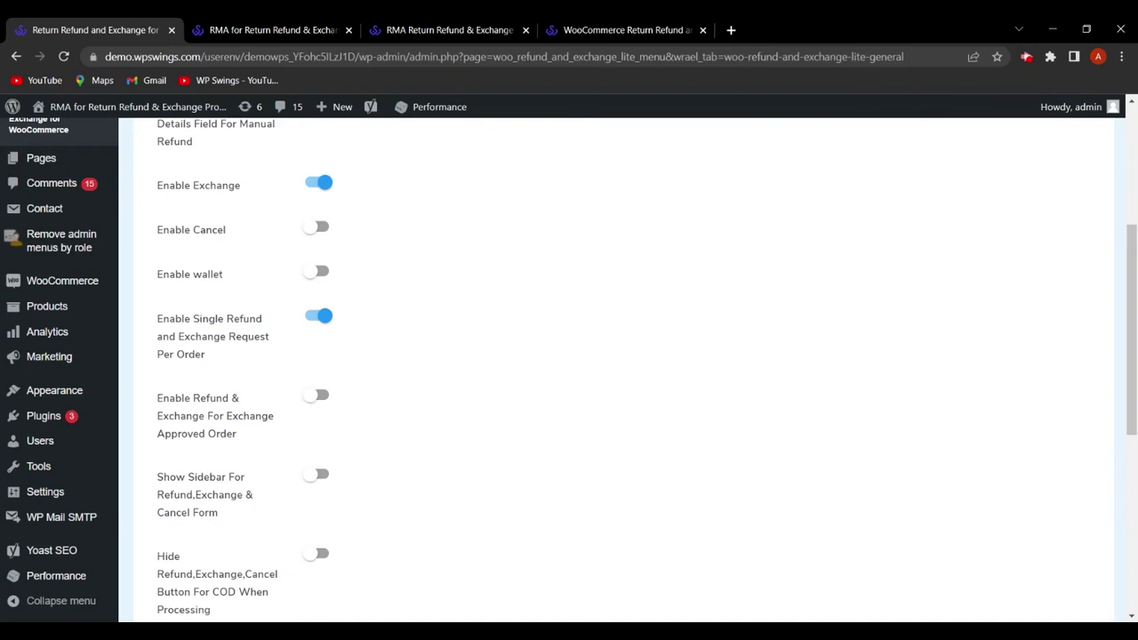
click(319, 396)
scroll(325, 406, down, 2)
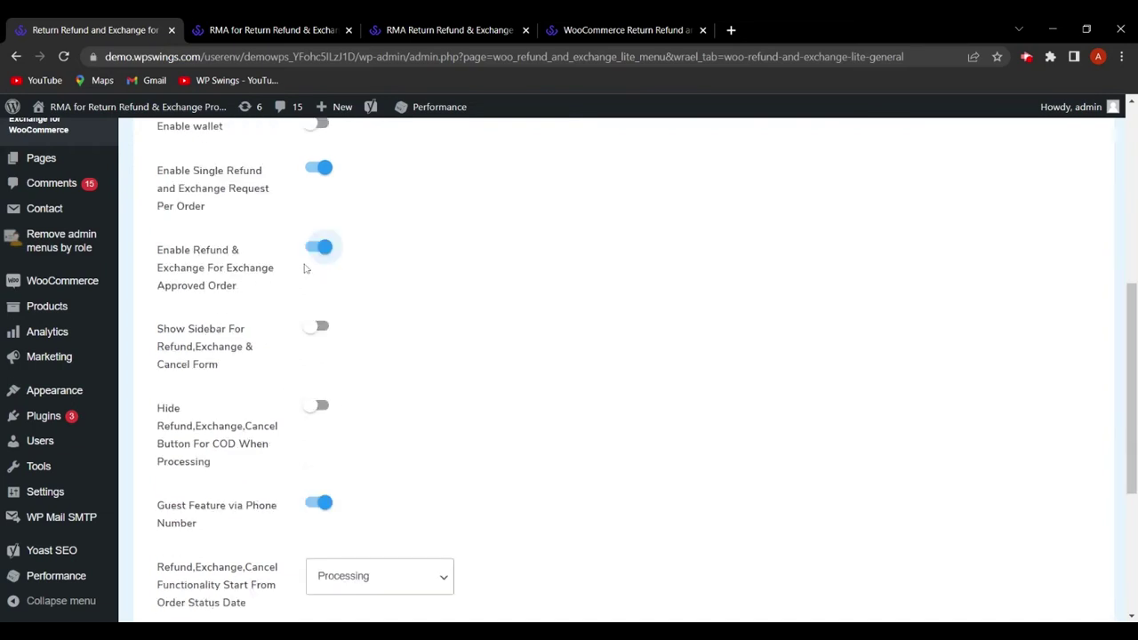
scroll(359, 277, down, 3)
click(209, 512)
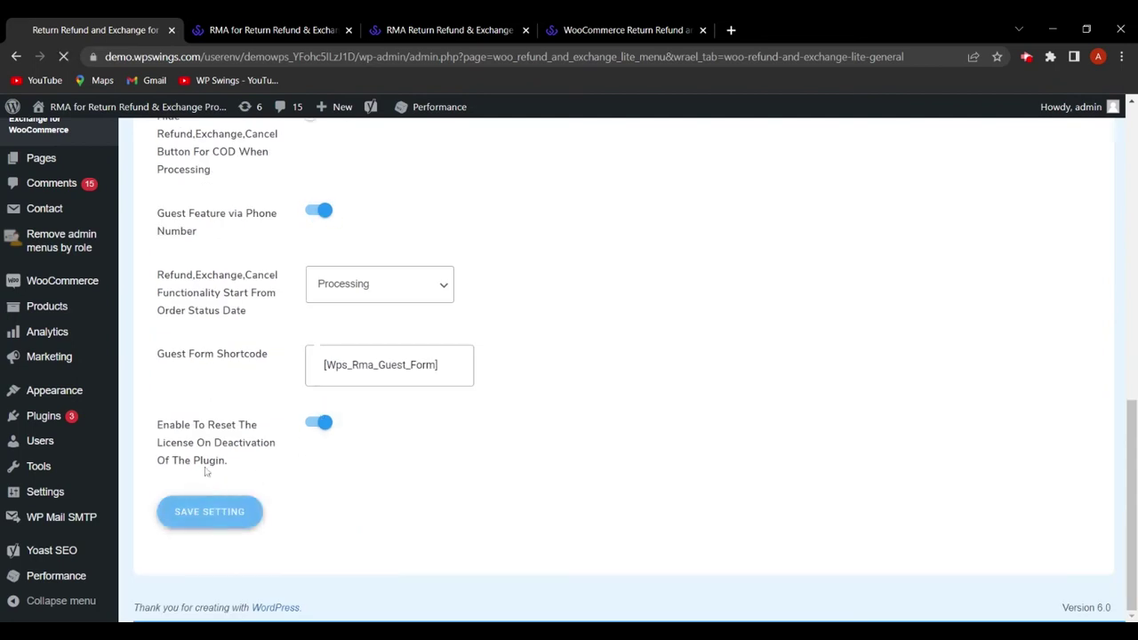
Reload the customer's Orders list and check which actions are offered on the exchange-approved orders.
click(299, 25)
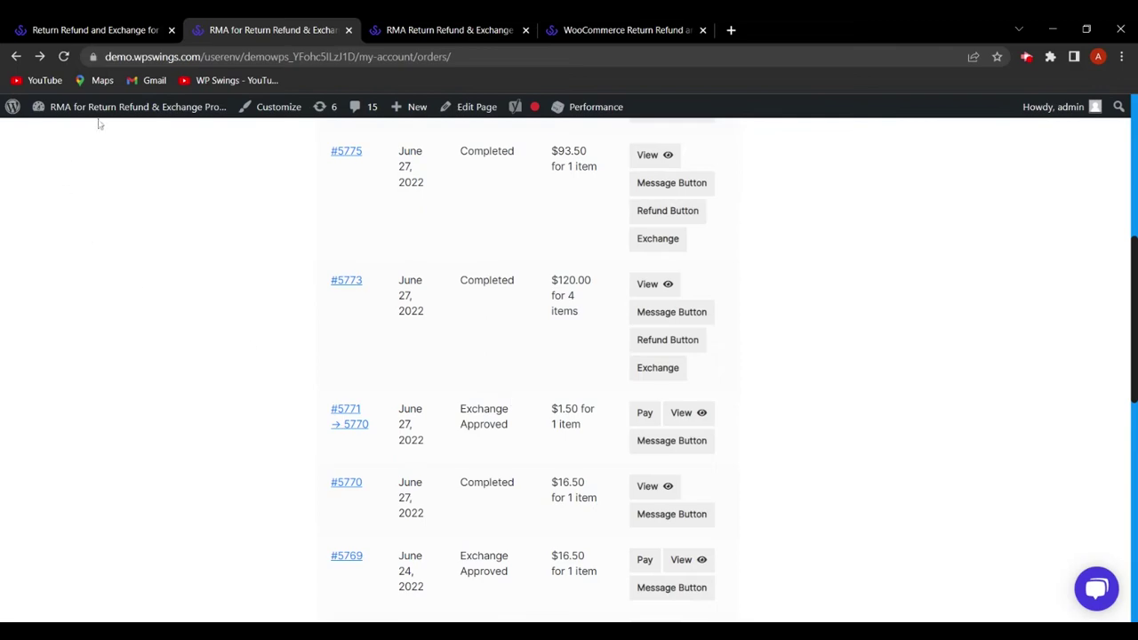
click(66, 56)
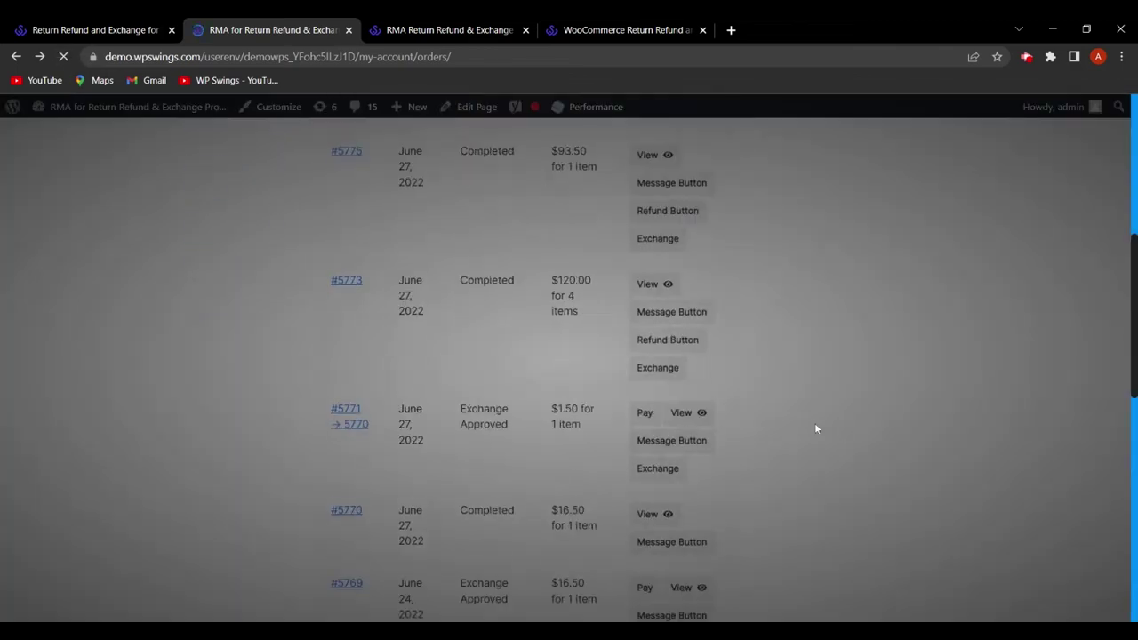
scroll(880, 415, down, 2)
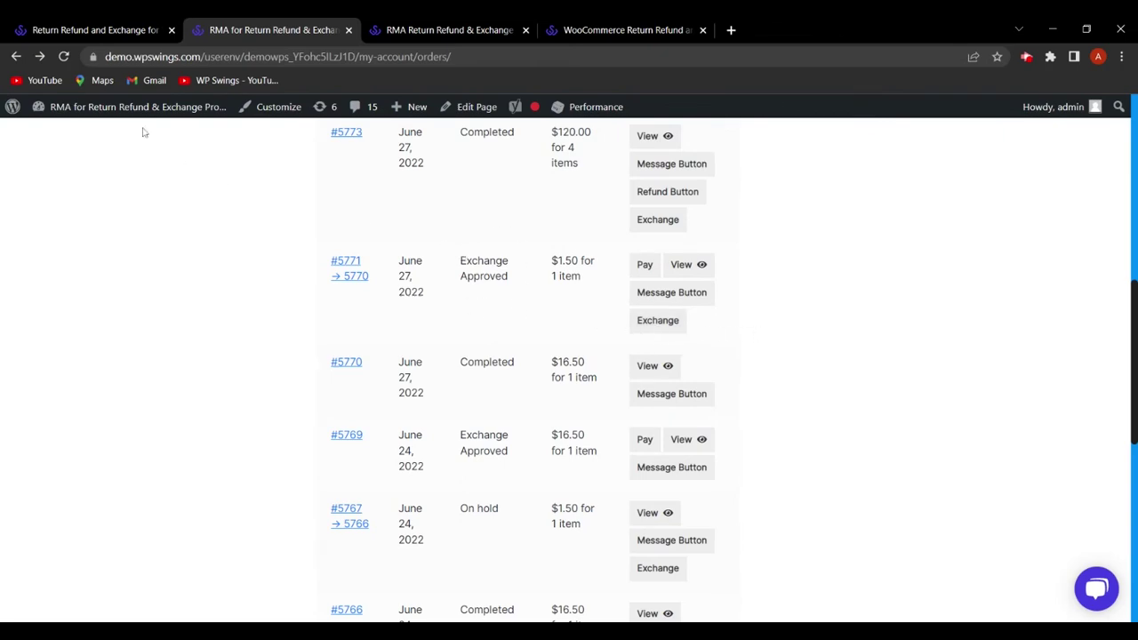
Look through the remaining General settings of the plugin and open its Exchange settings.
click(125, 30)
scroll(389, 368, down, 5)
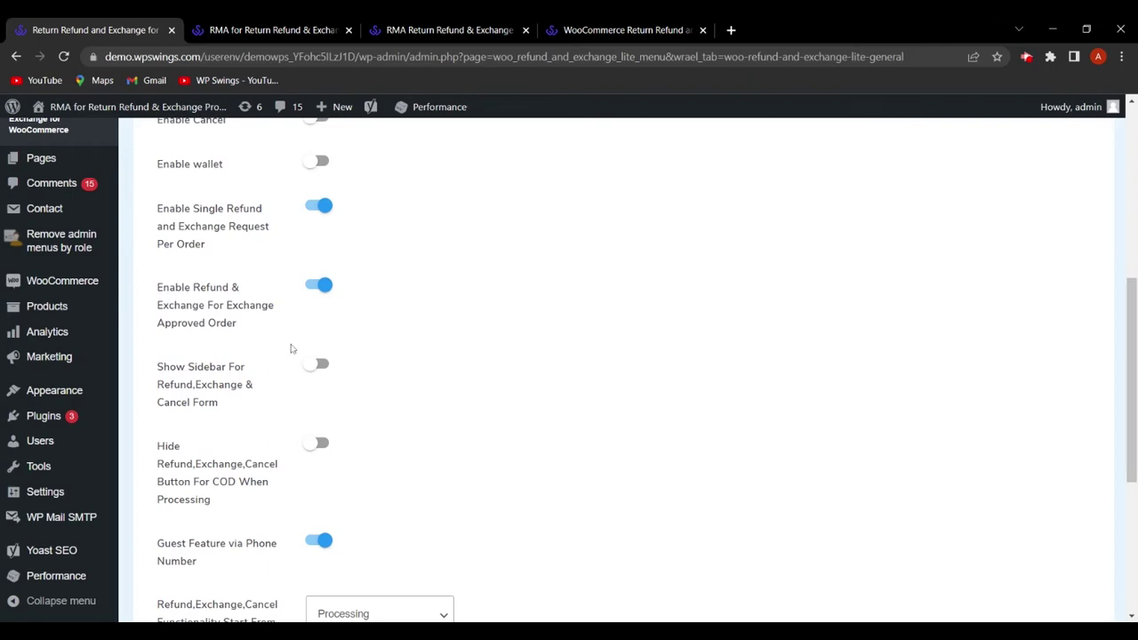
scroll(278, 414, down, 2)
scroll(280, 414, down, 1)
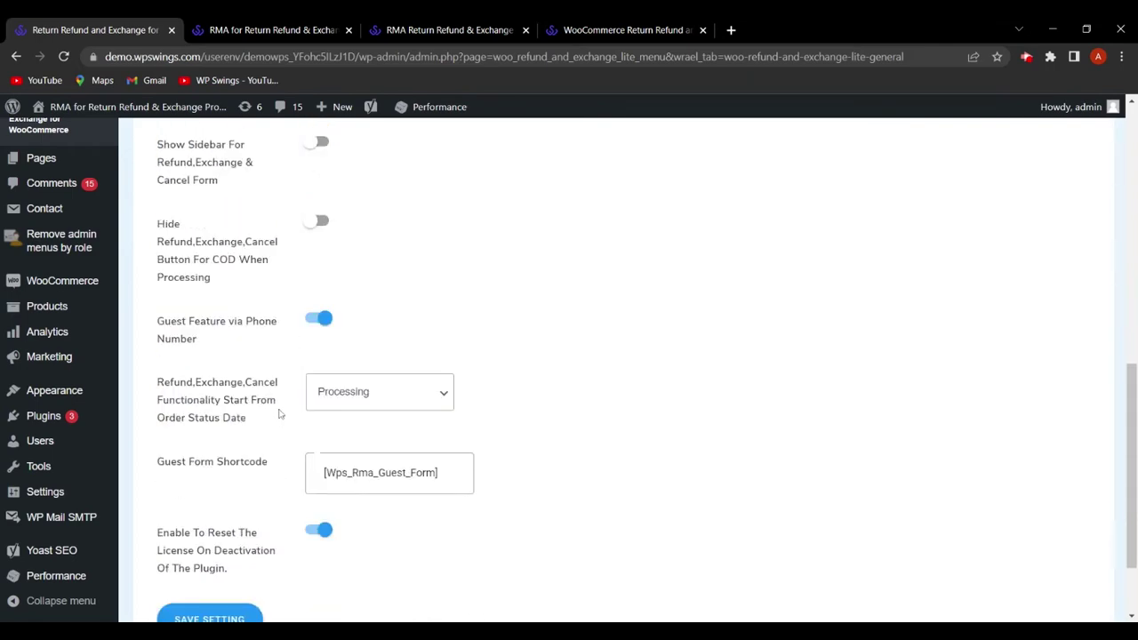
scroll(279, 413, up, 9)
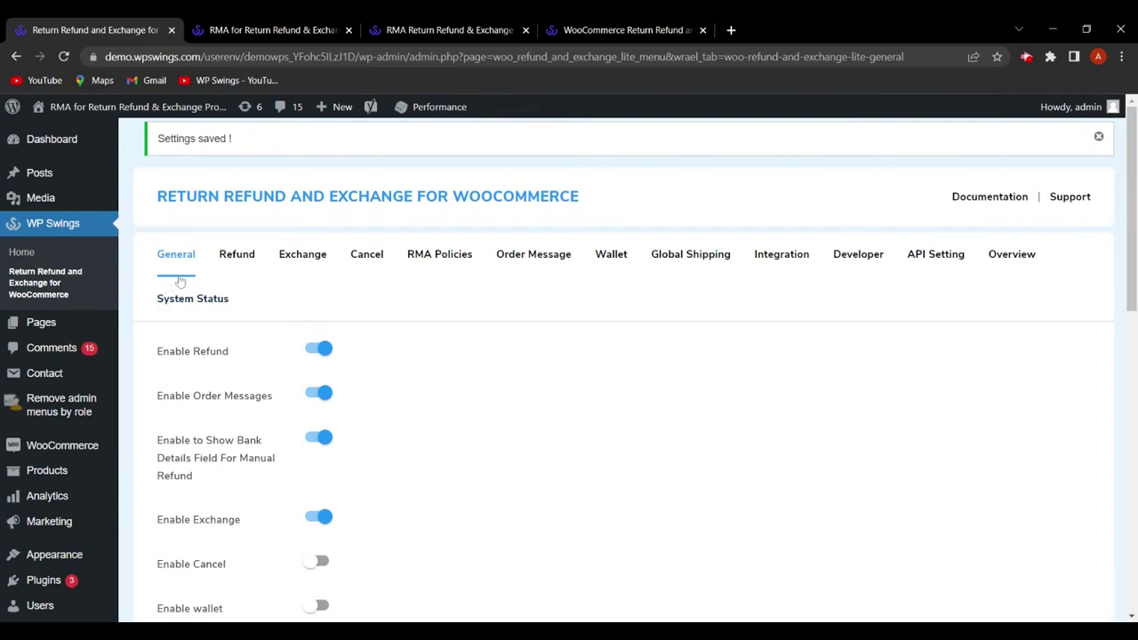
click(303, 257)
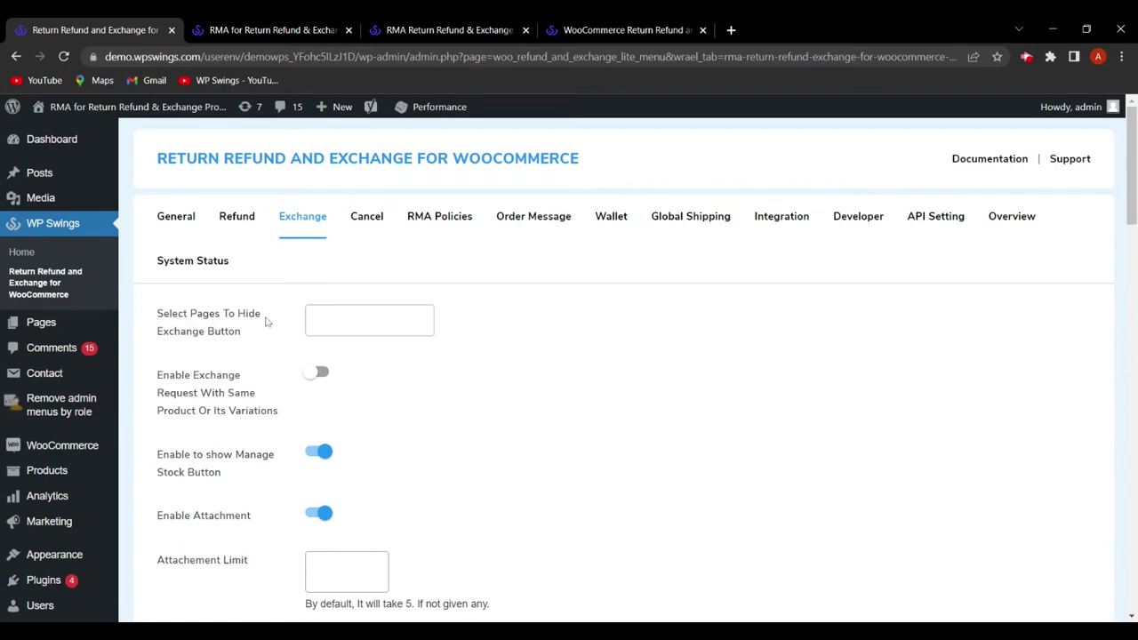
Select Order Page as the page on which to hide the exchange button and save the Exchange settings.
click(310, 322)
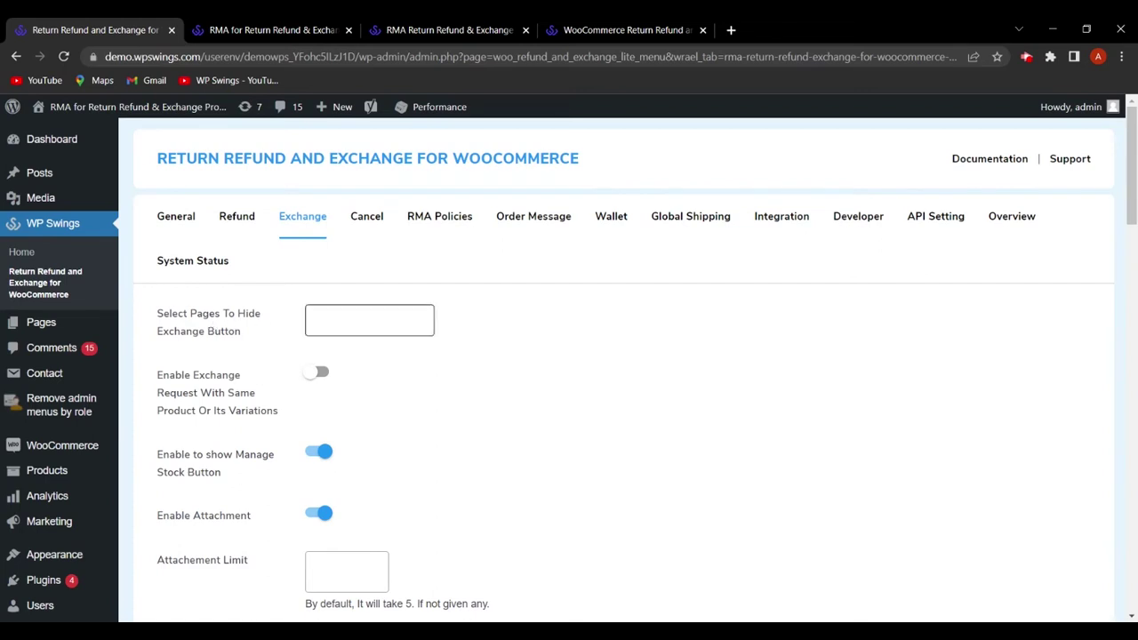
click(614, 357)
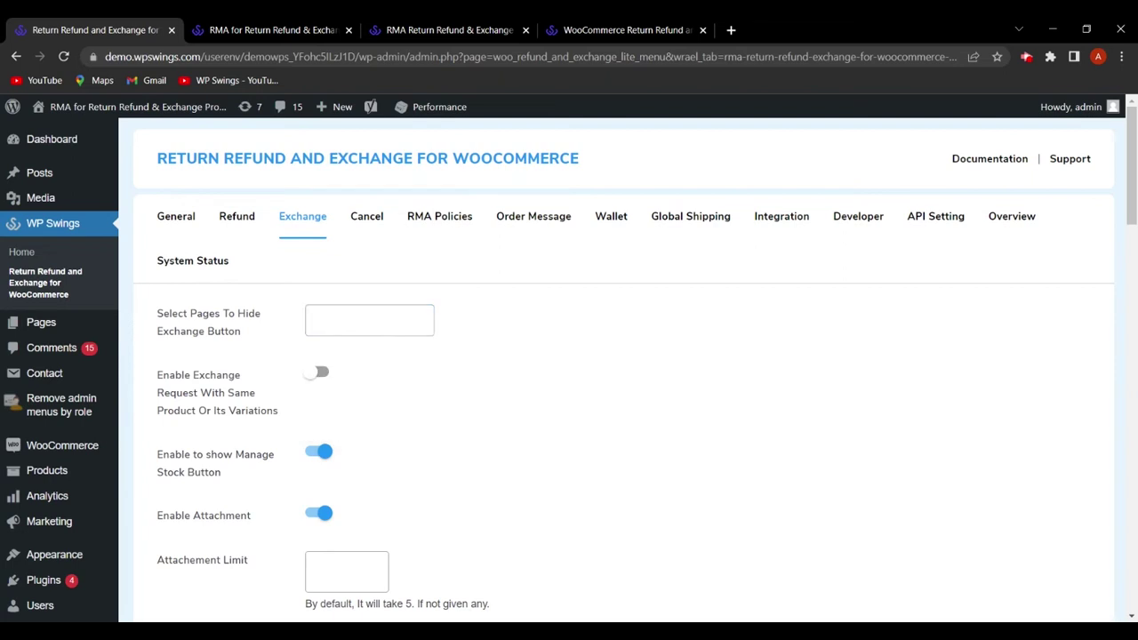
click(312, 322)
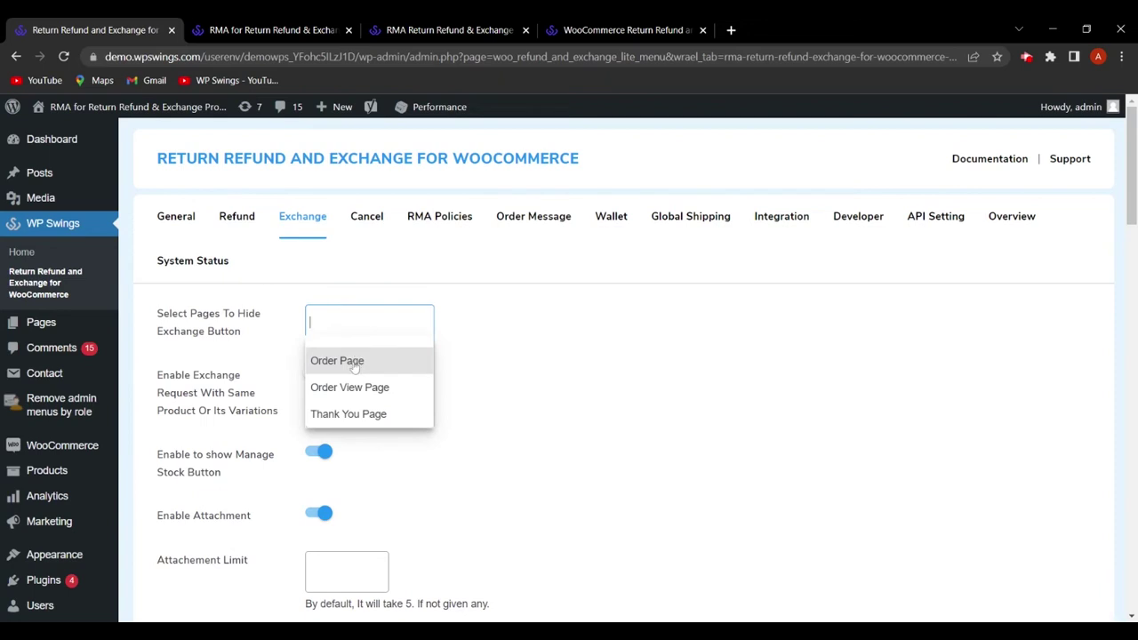
click(355, 362)
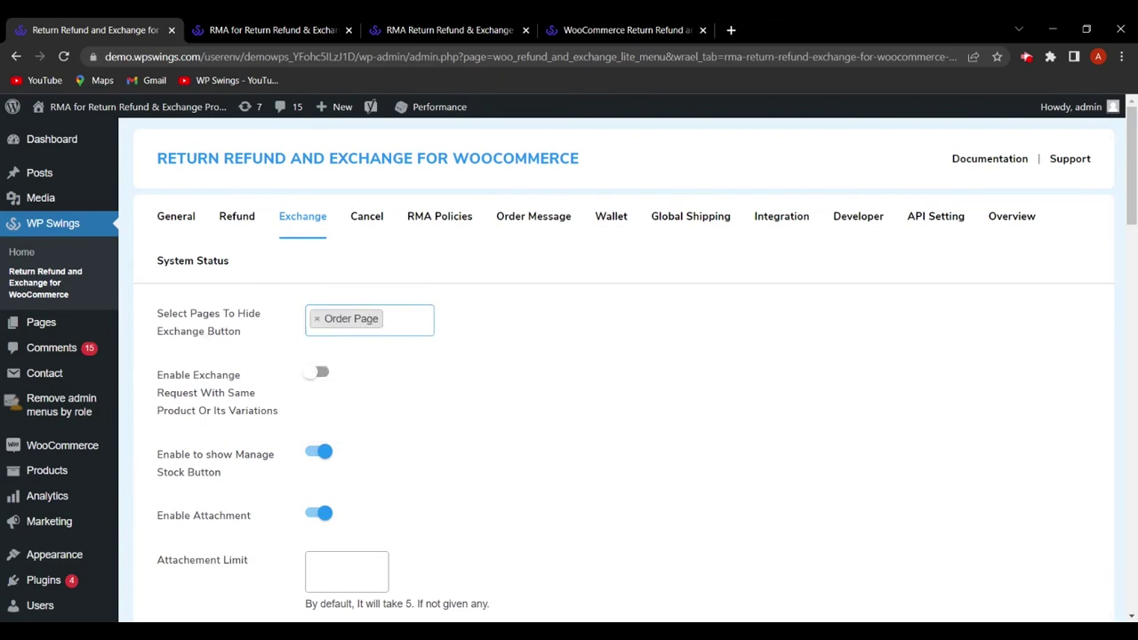
scroll(262, 345, down, 20)
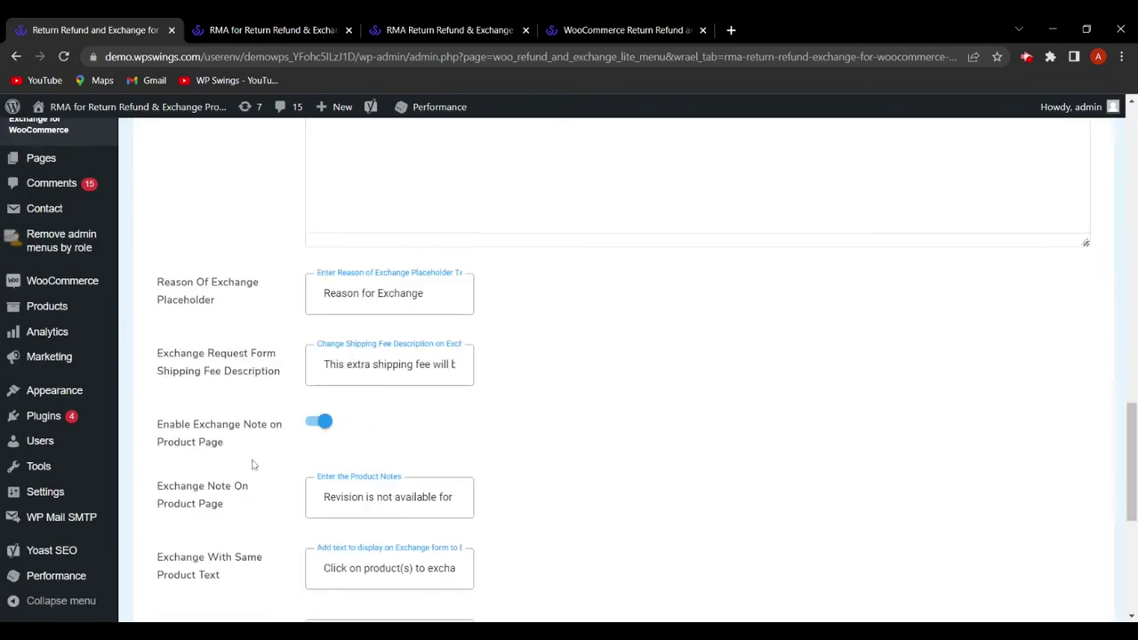
click(227, 457)
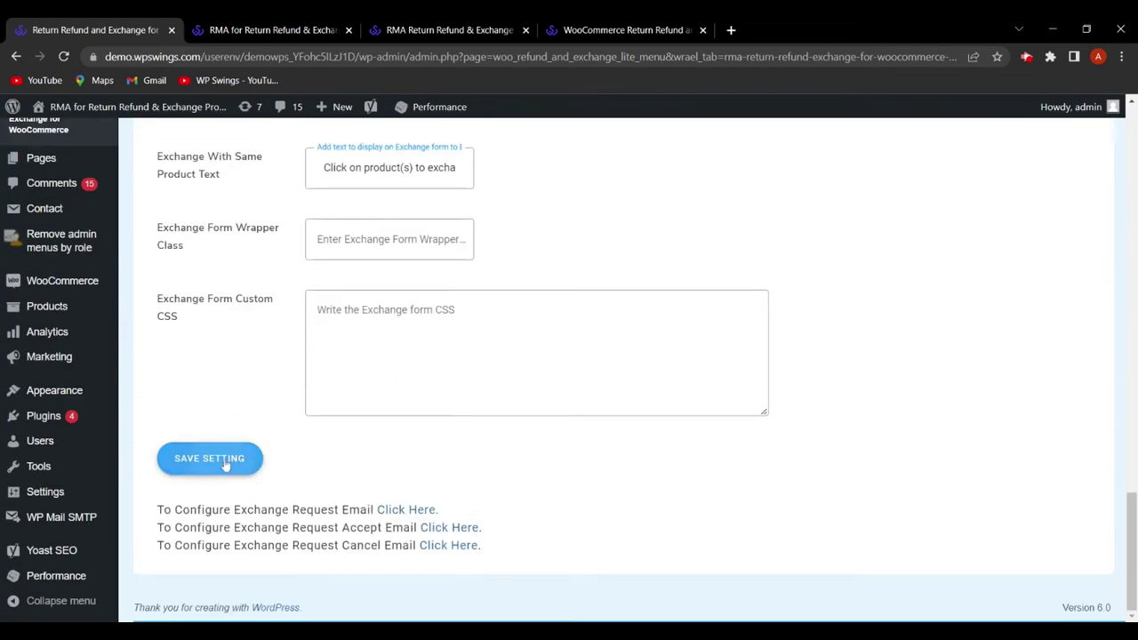
Reload the customer's Orders list and check whether the orders still offer the Exchange action.
click(271, 30)
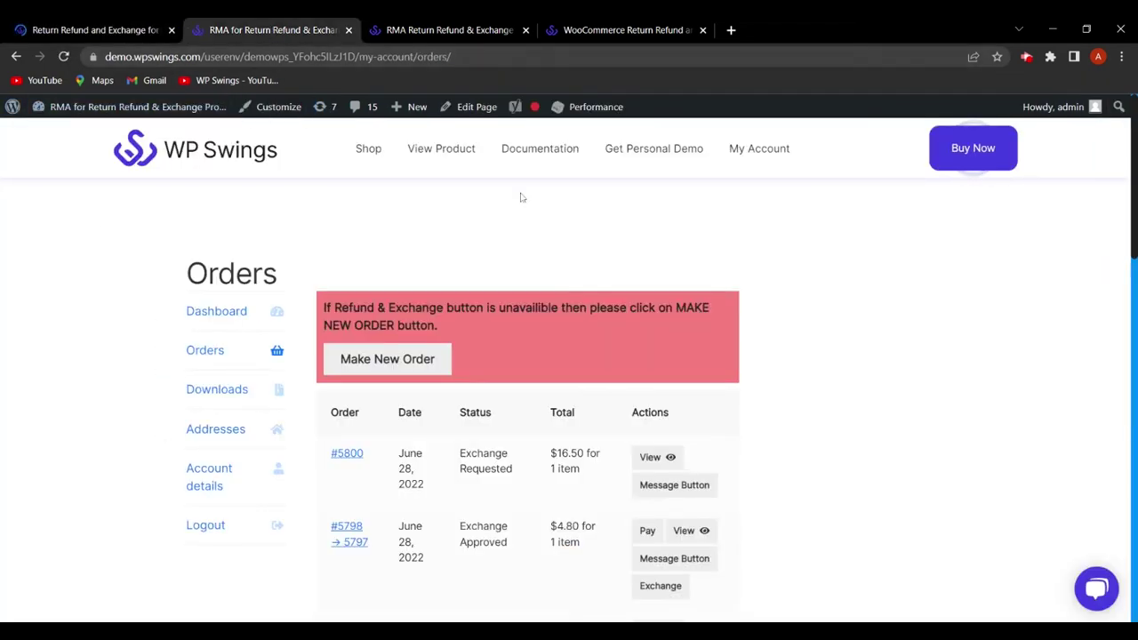
click(64, 57)
scroll(788, 424, down, 3)
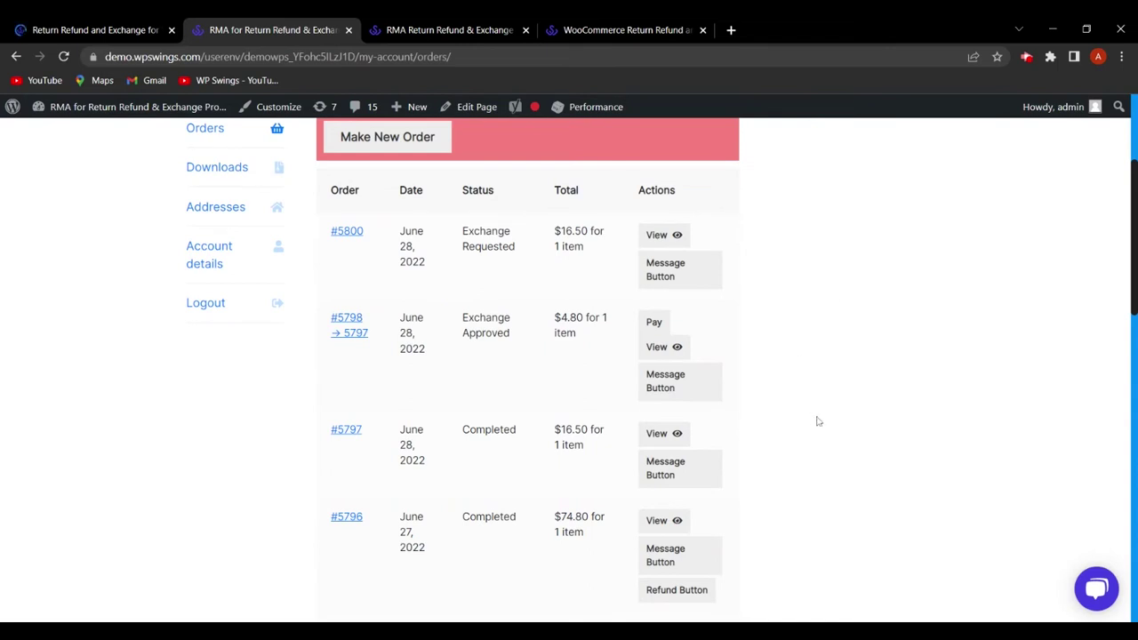
scroll(818, 416, down, 2)
Remove Order Page from the pages that hide the exchange button and save the Exchange settings.
key(ctrl+shift+Tab)
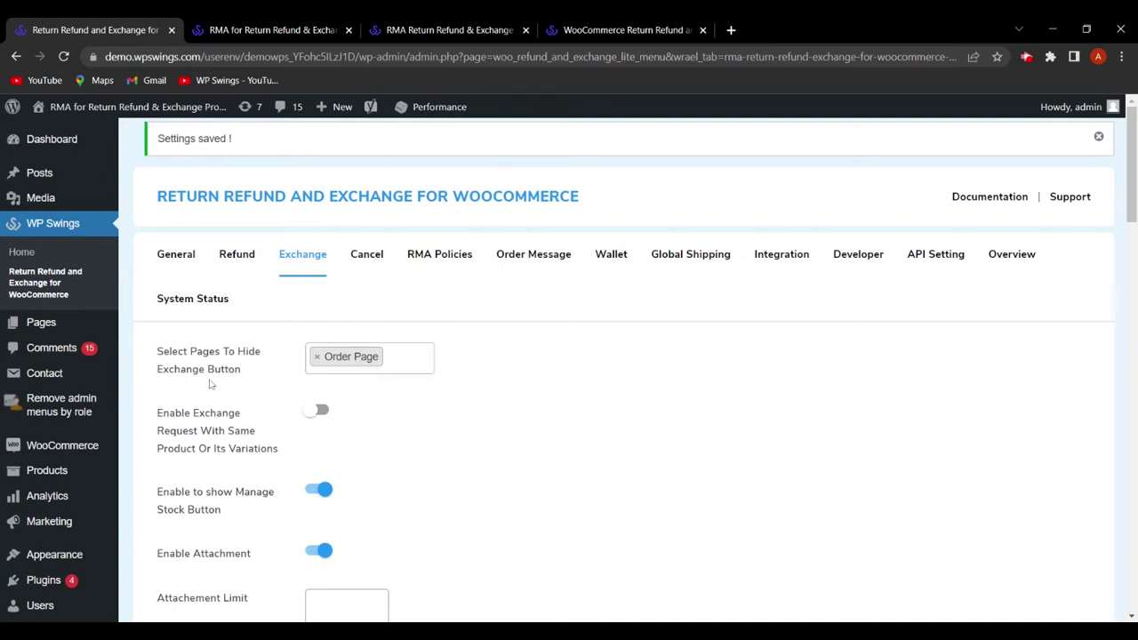
click(317, 356)
scroll(318, 365, down, 20)
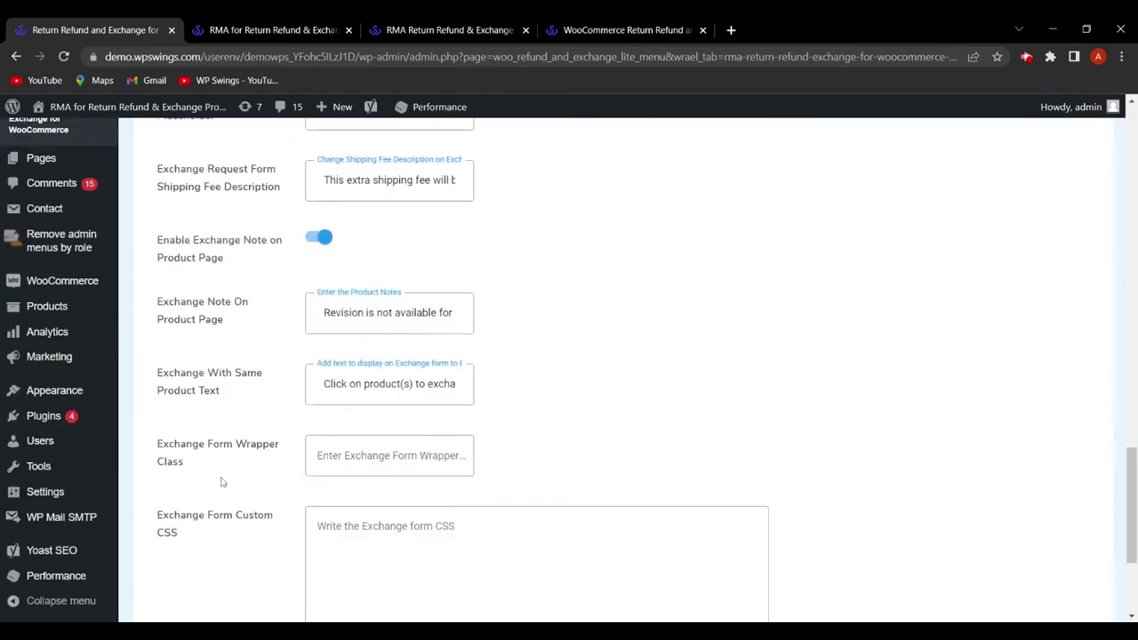
click(210, 459)
Reload the Orders list again, dismiss the tour hint and check the Exchange actions on the orders.
key(ctrl+Tab)
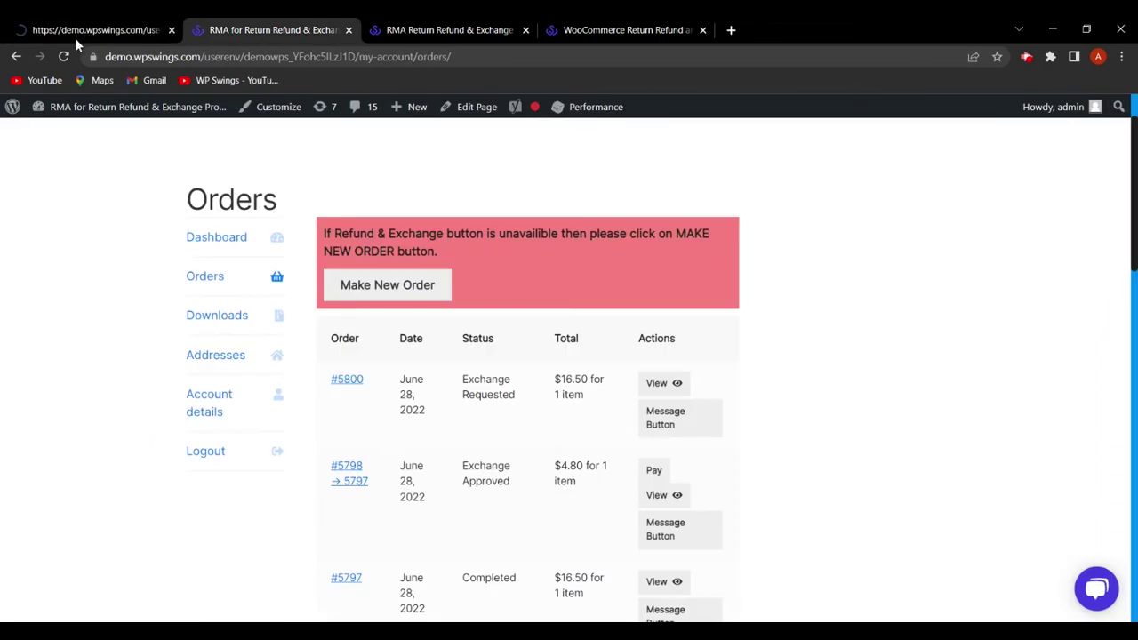
click(66, 57)
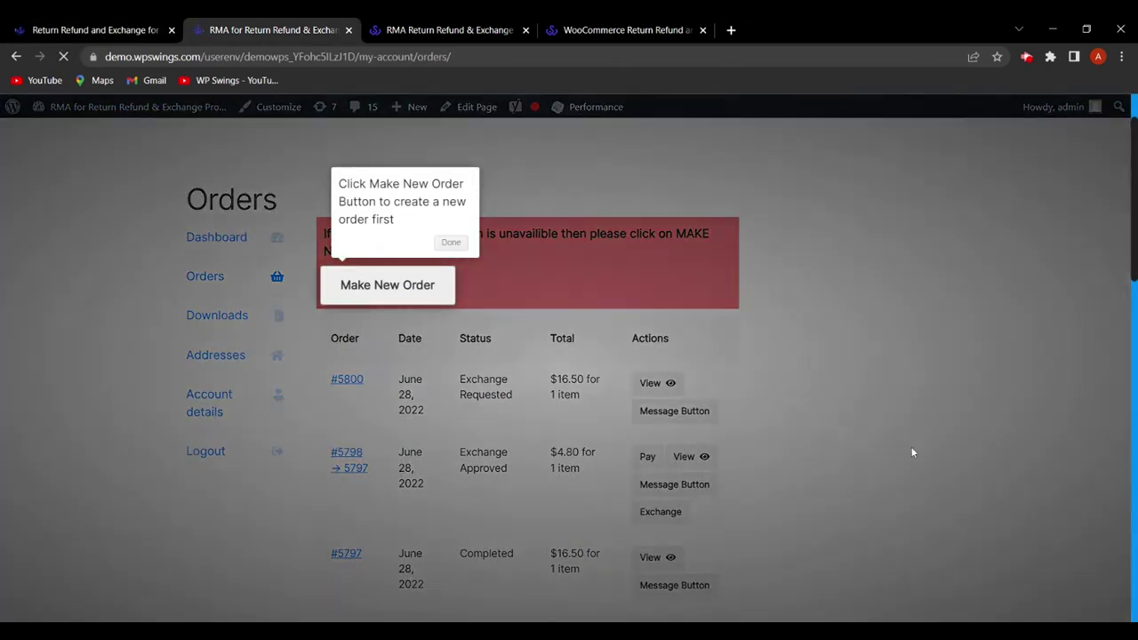
click(899, 442)
scroll(872, 438, down, 3)
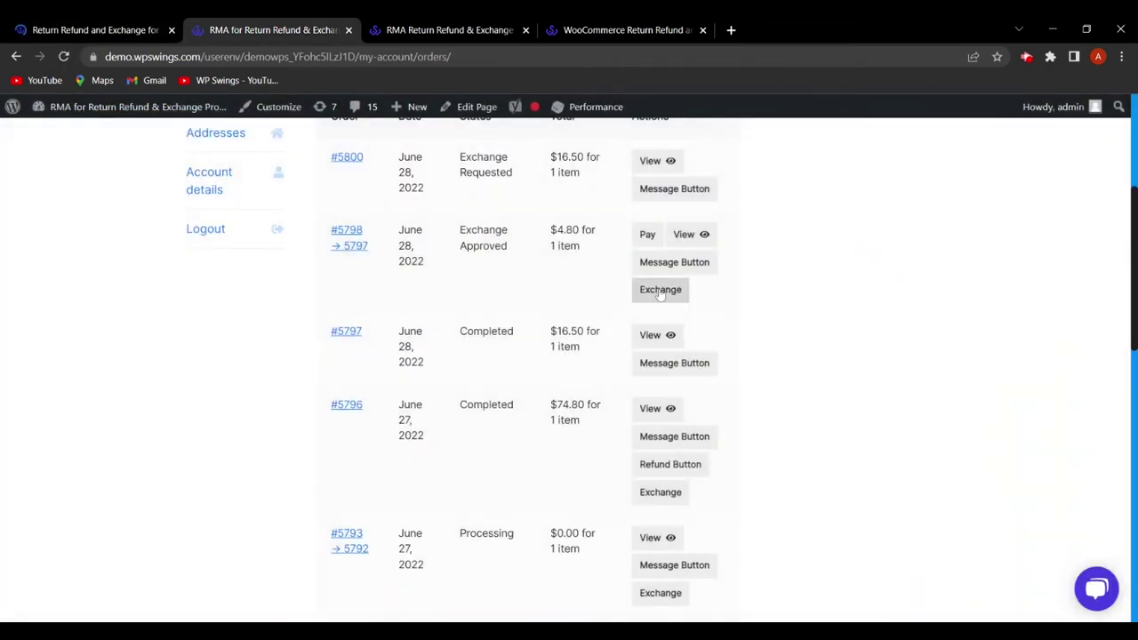
Return to the Exchange settings and view the page choices for hiding the exchange button.
click(142, 29)
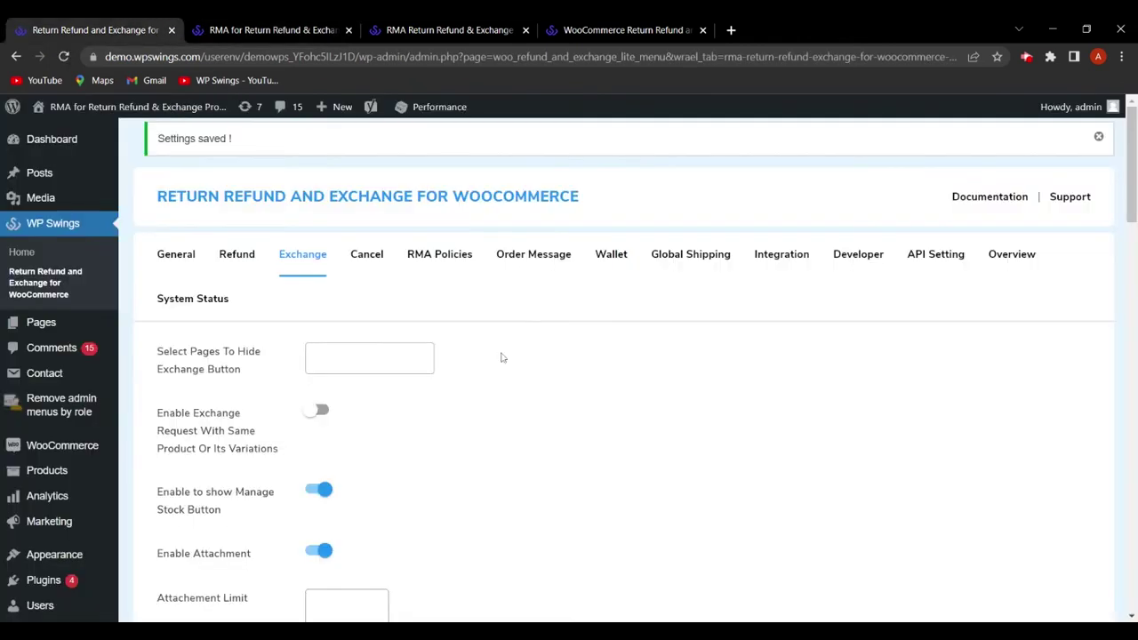
click(369, 357)
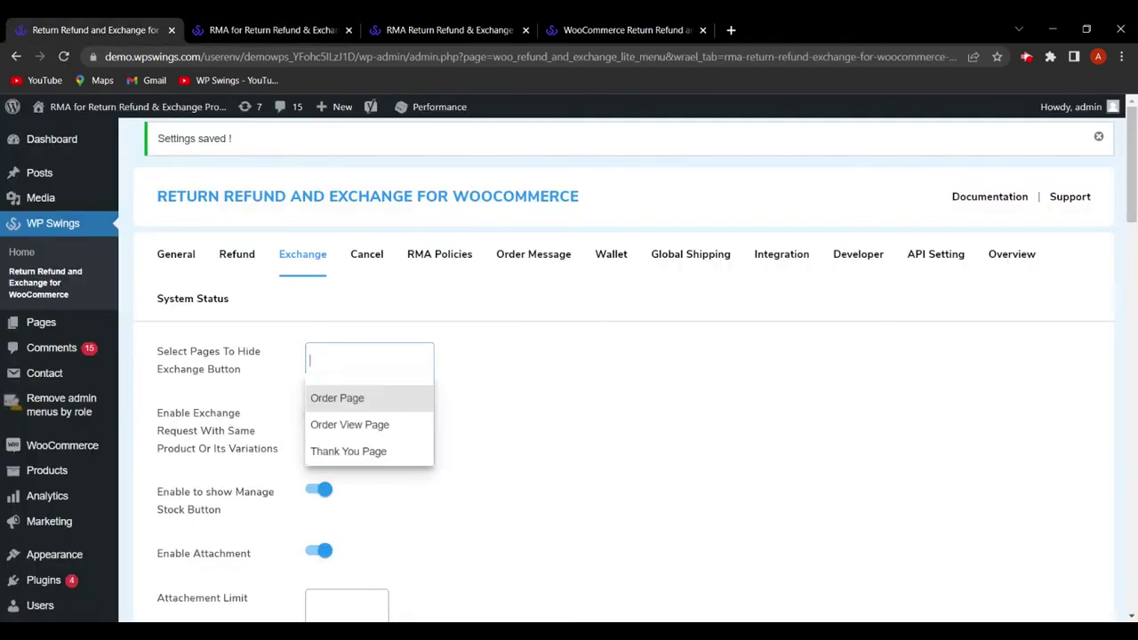
click(573, 384)
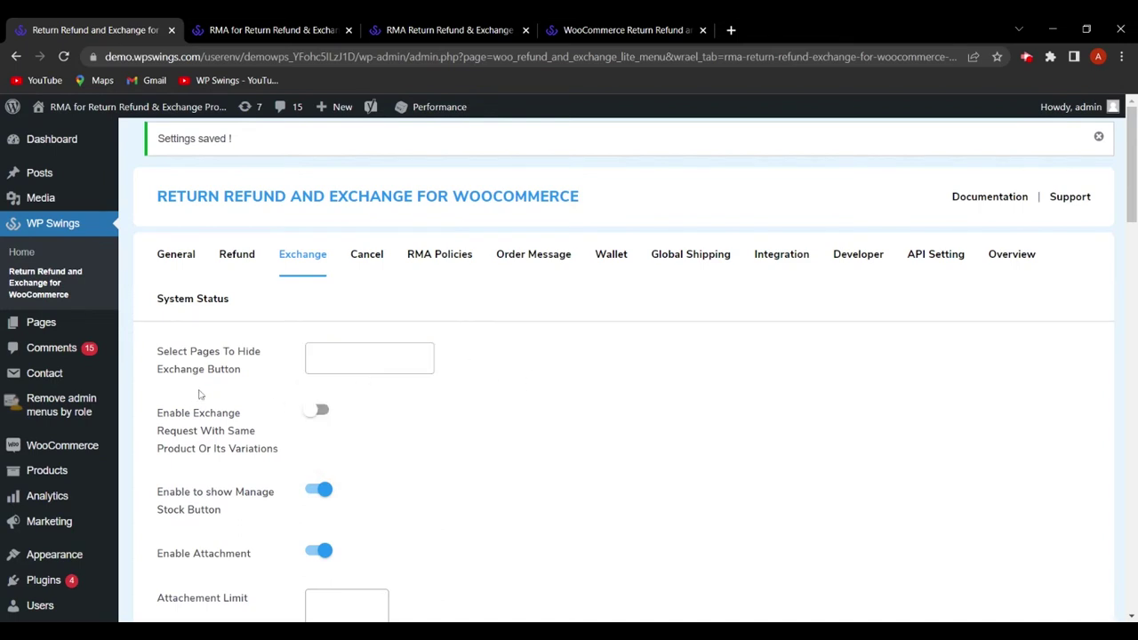
click(369, 358)
Enable Exchange Request With Same Product Or Its Variations and save the Exchange settings.
click(313, 410)
click(316, 412)
scroll(414, 450, down, 10)
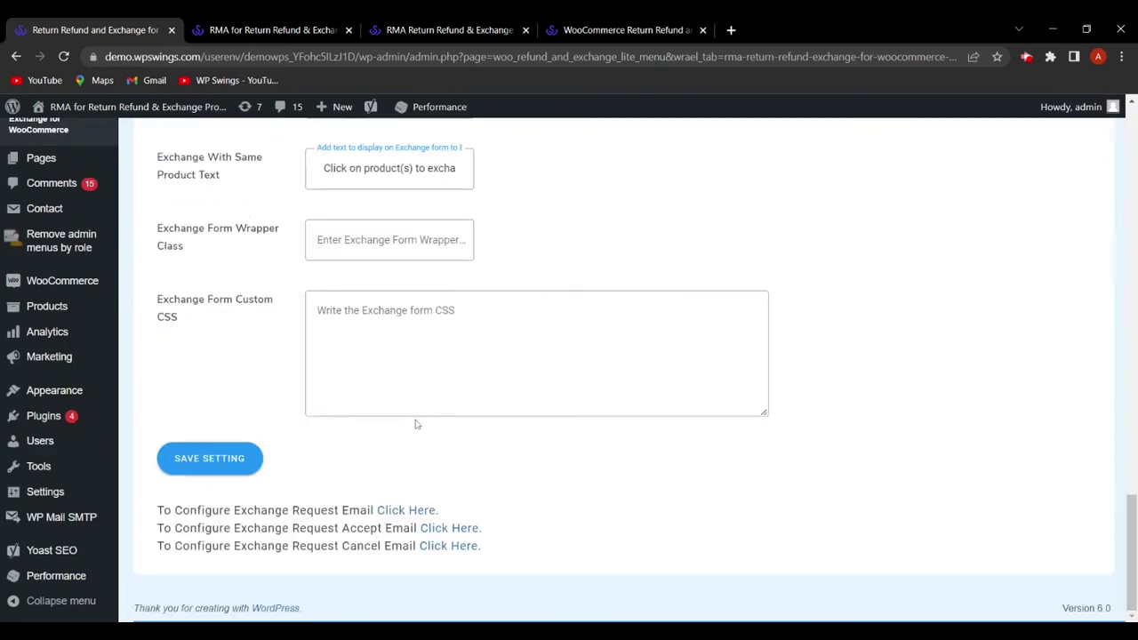
click(187, 458)
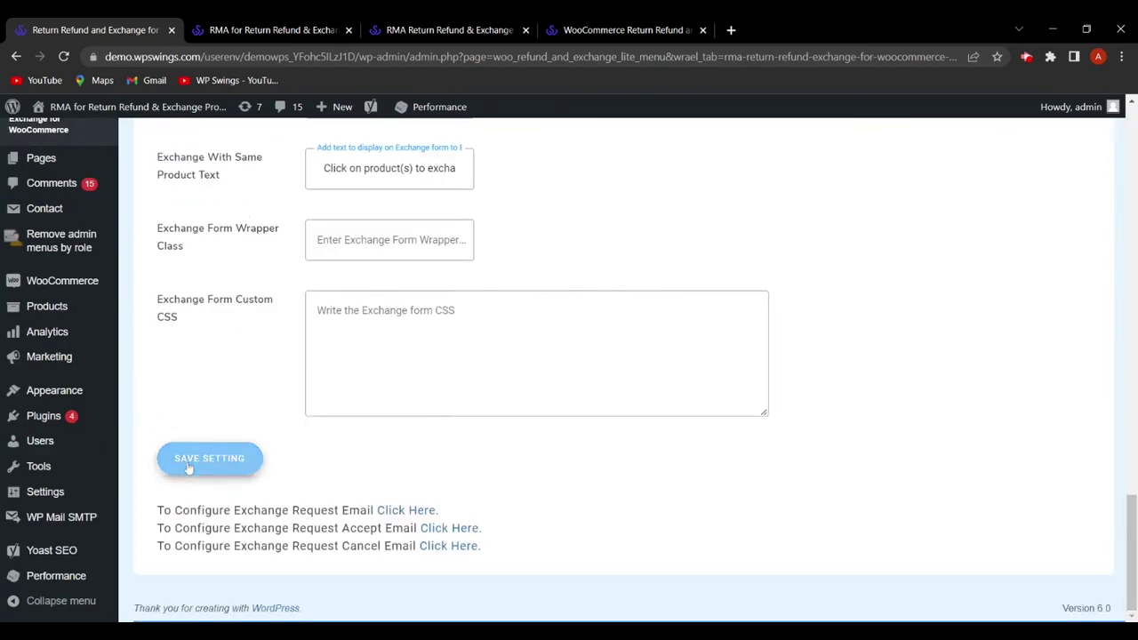
Open the exchange request form for the newest Processing order on the Orders list and mark its Long Sleeve Tee for exchange.
click(283, 27)
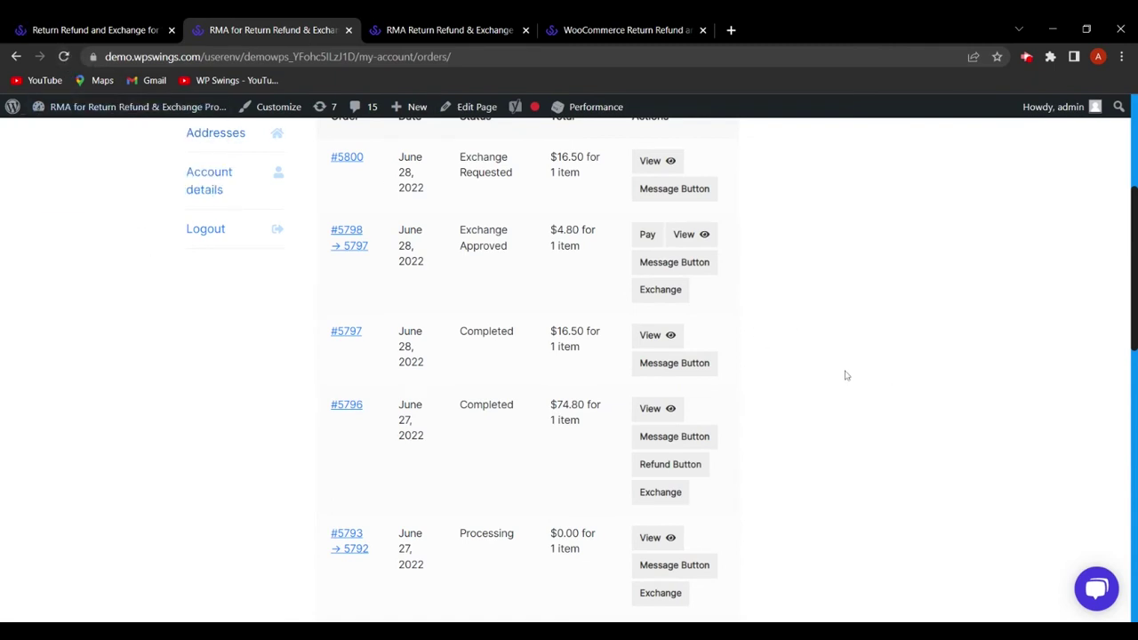
scroll(836, 437, down, 1)
scroll(832, 435, down, 4)
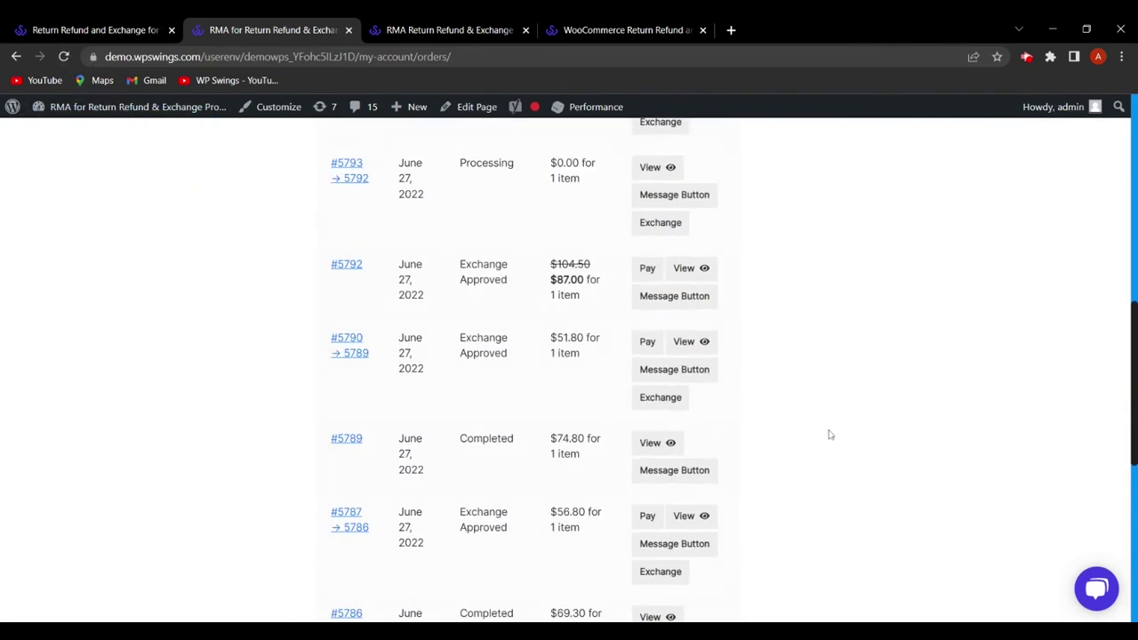
click(662, 223)
scroll(314, 477, down, 2)
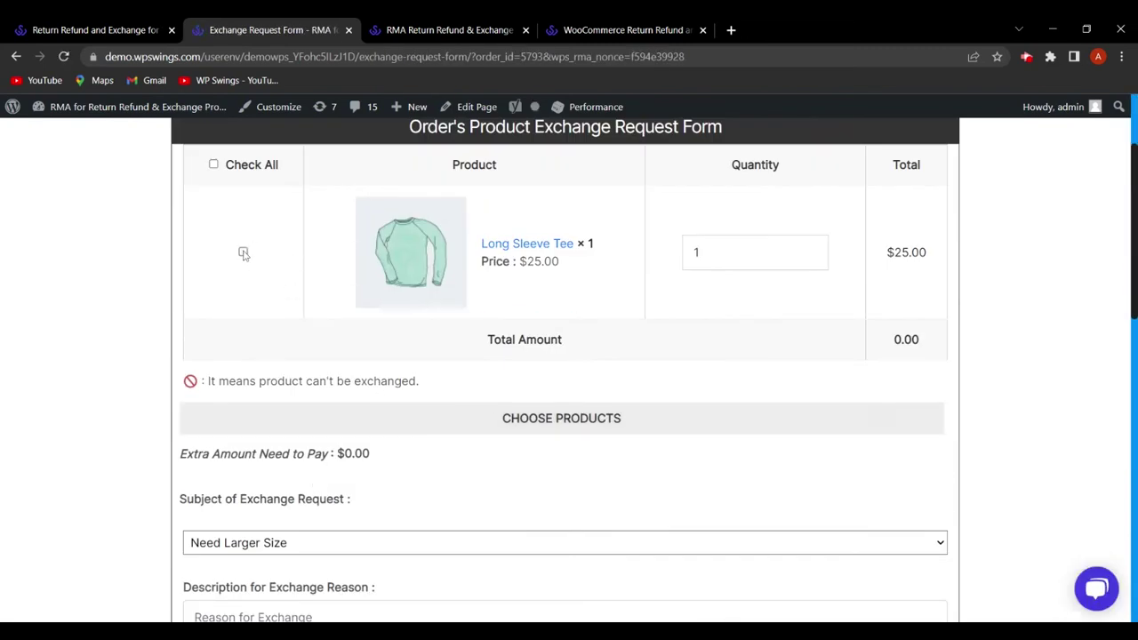
click(244, 254)
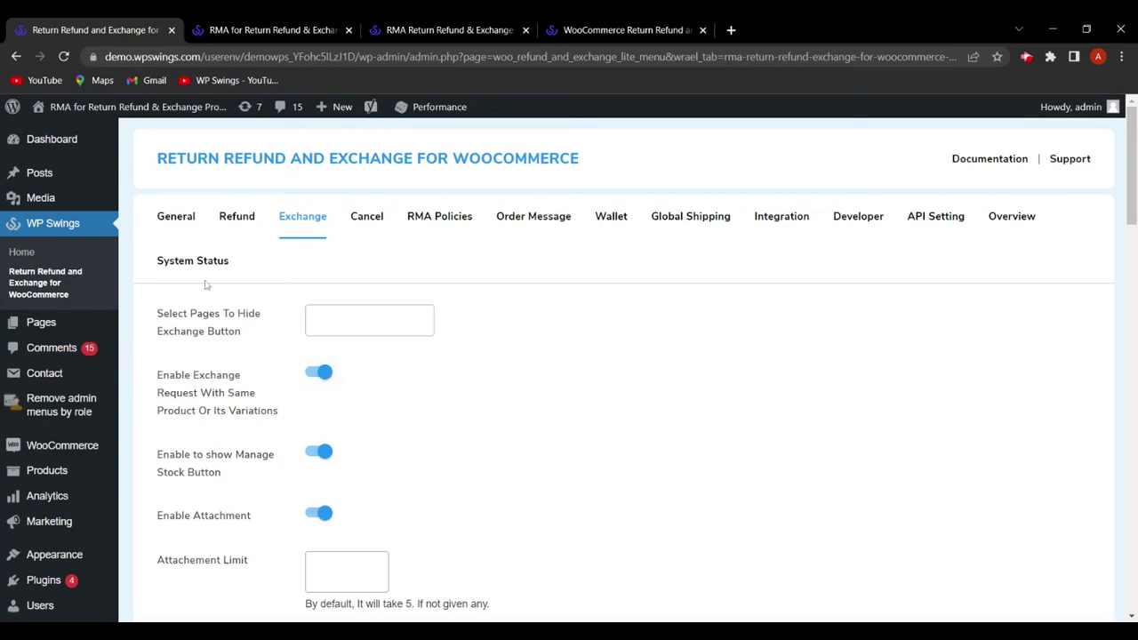
Open the exchange request form for the newest On hold order and mark its Beanie for exchange.
click(266, 25)
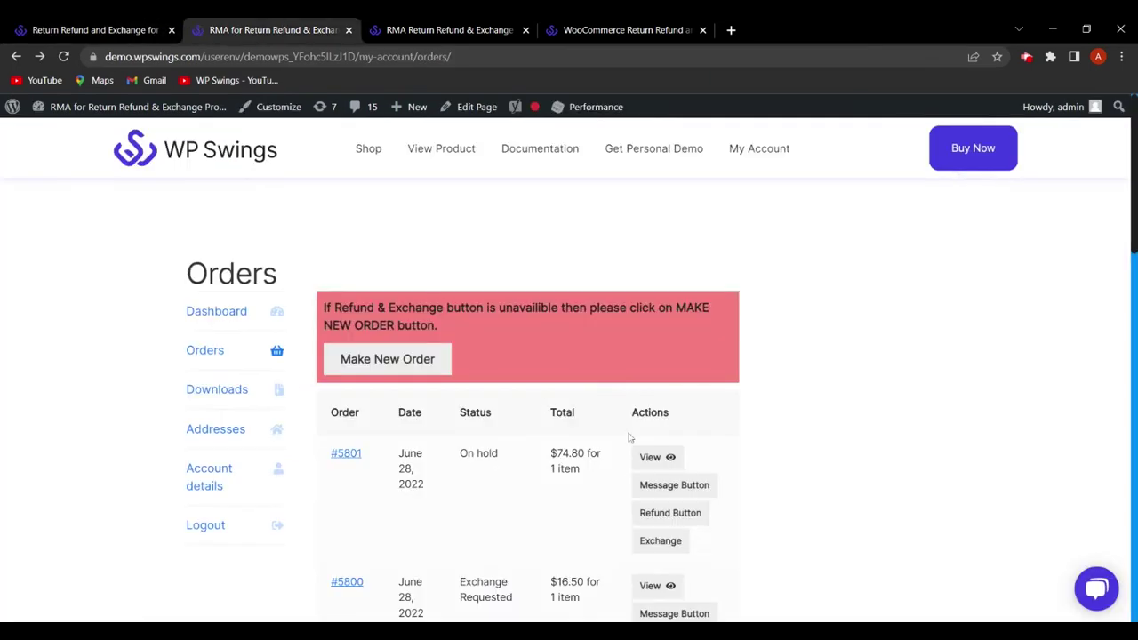
scroll(735, 471, down, 2)
click(669, 401)
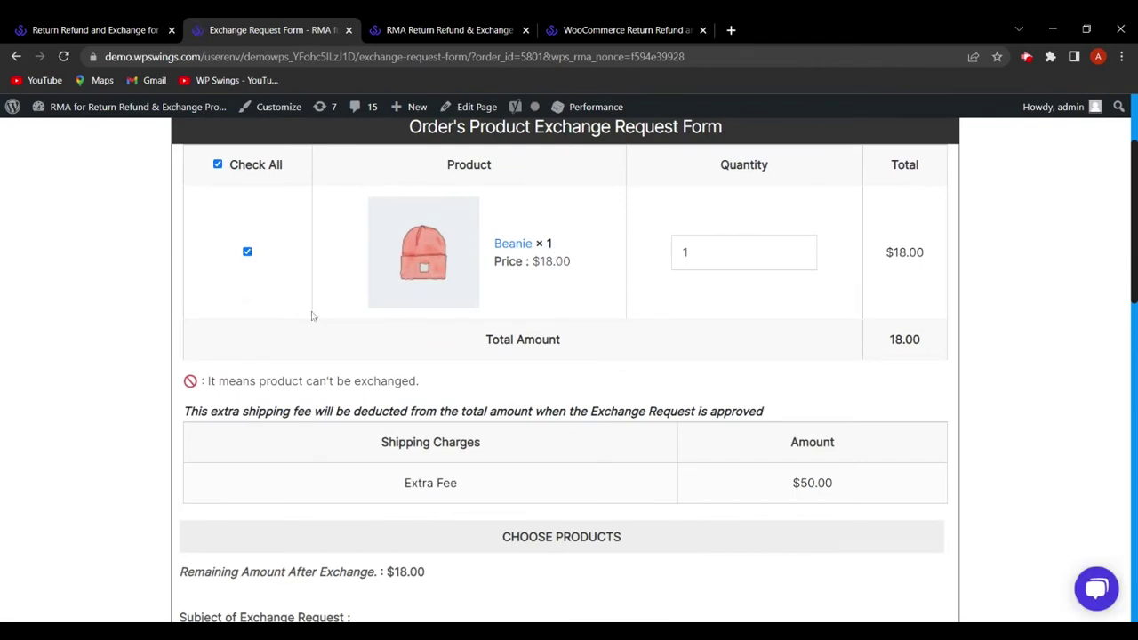
Start choosing replacement products for the selected Beanie and look over the same-product exchange option on the form.
scroll(311, 316, down, 3)
click(574, 319)
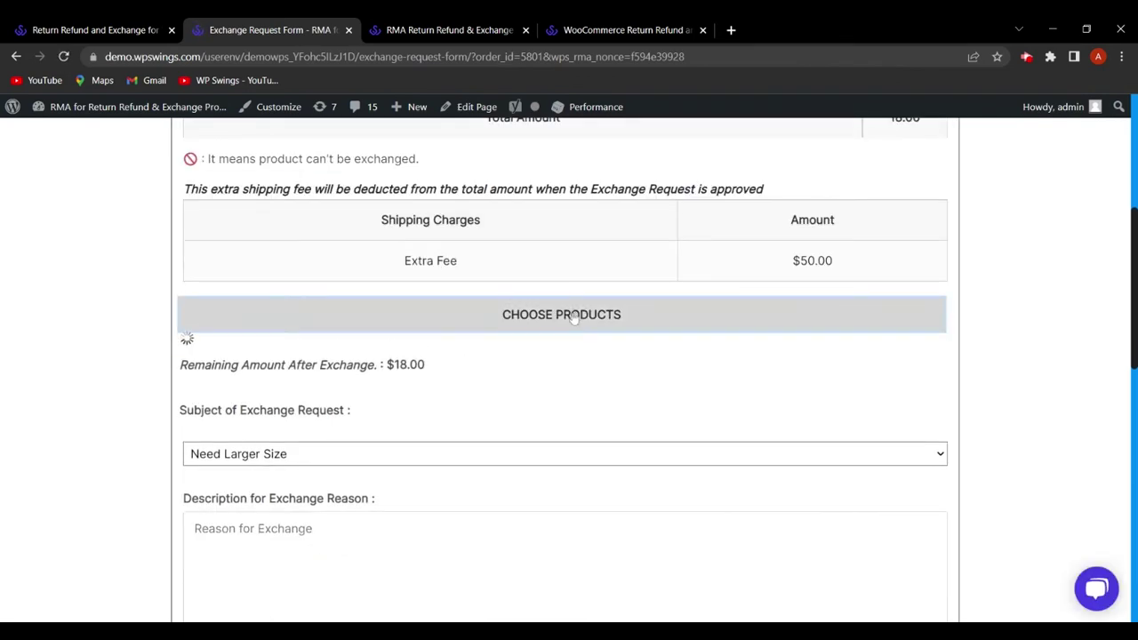
scroll(293, 360, up, 2)
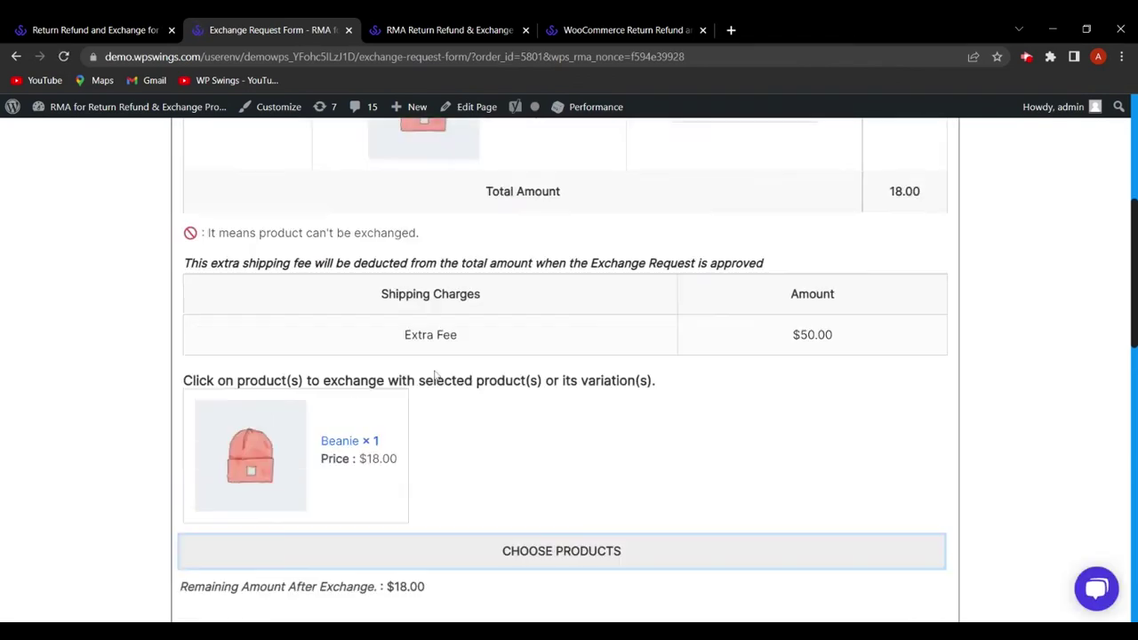
scroll(338, 365, down, 2)
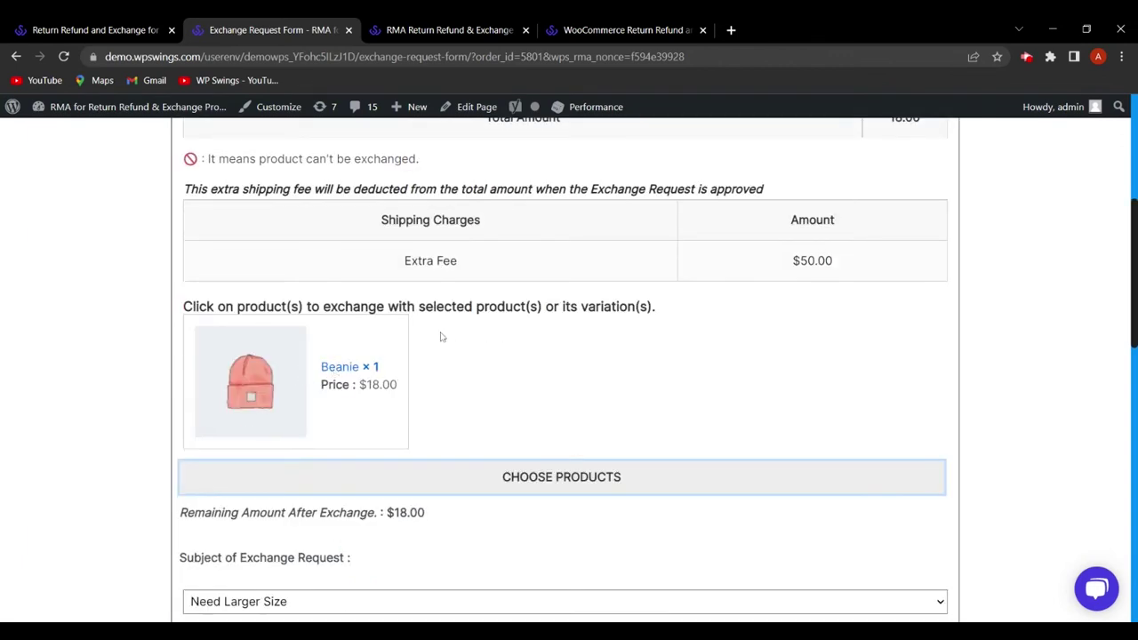
Disable Enable Exchange Request With Same Product Or Its Variations and save the Exchange settings.
click(89, 29)
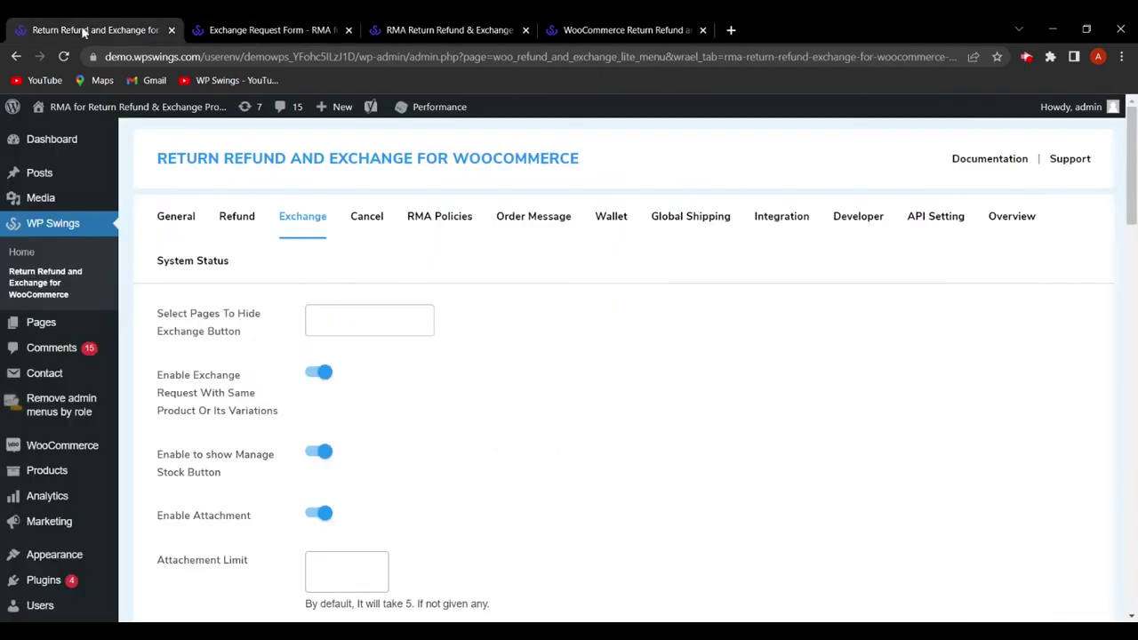
click(316, 372)
scroll(449, 438, down, 15)
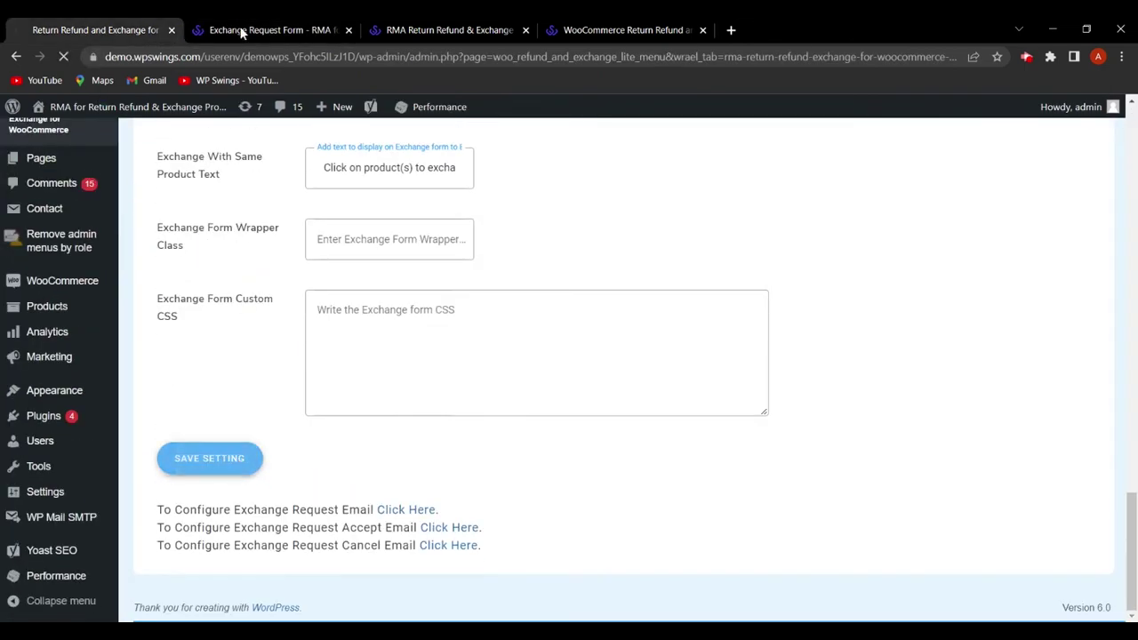
Reload the exchange request form, proceed to choosing replacement products, and look through the items offered for exchange in the shop.
click(258, 29)
click(67, 55)
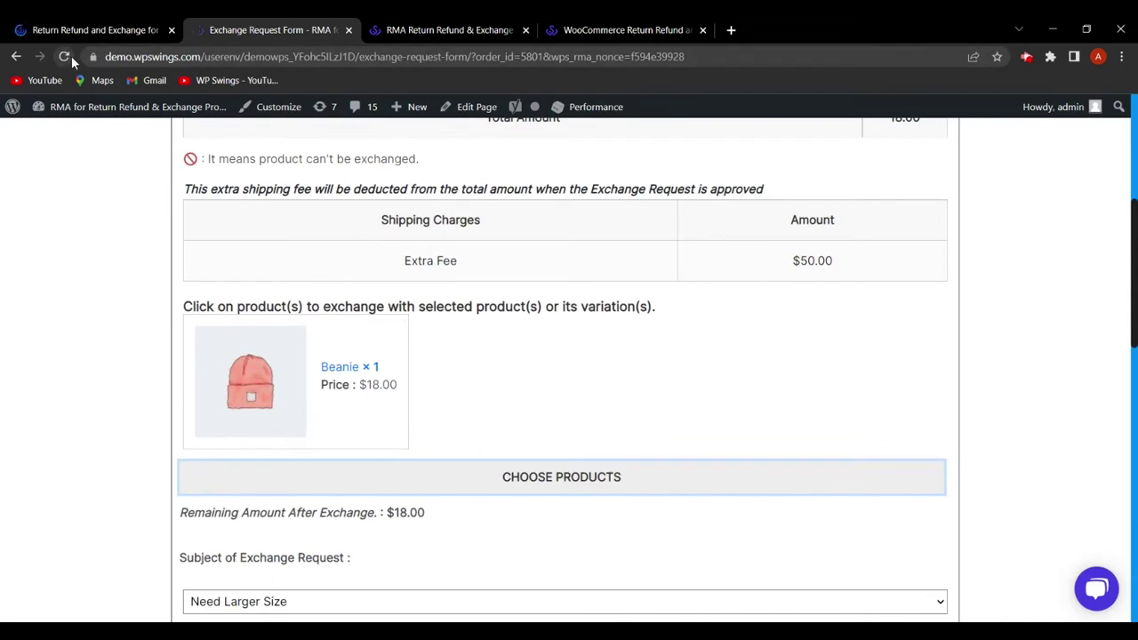
click(582, 333)
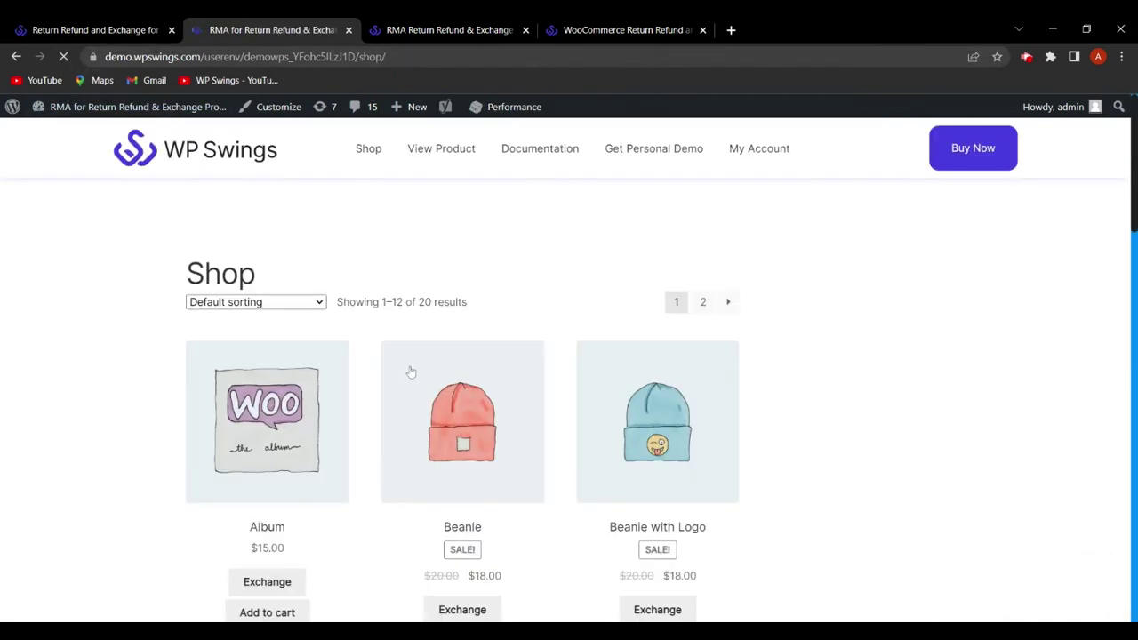
scroll(471, 368, down, 3)
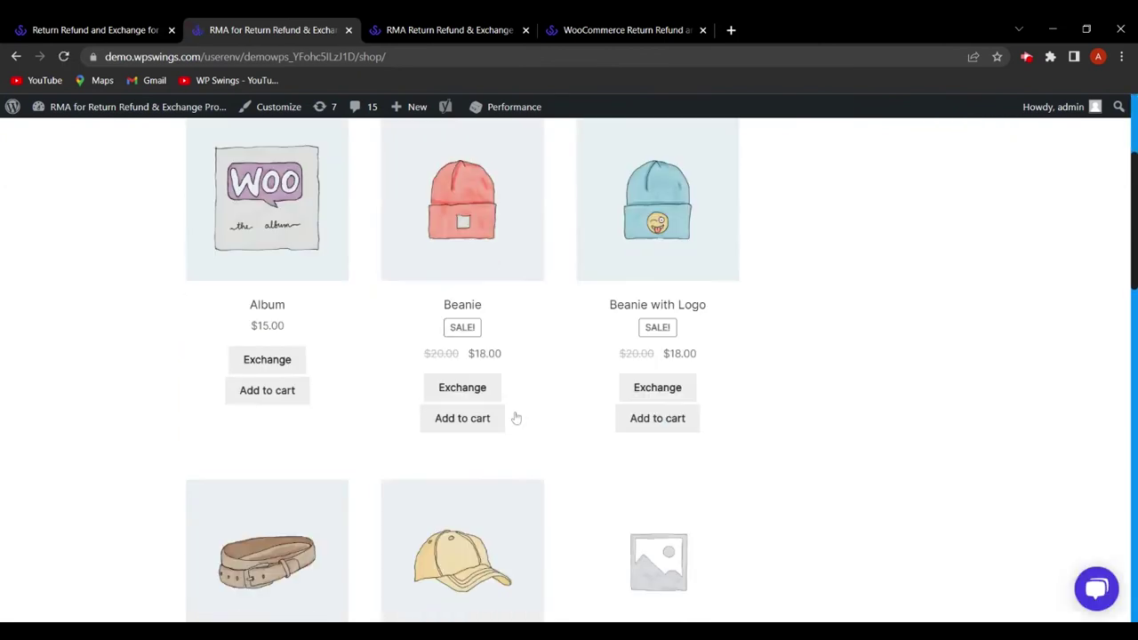
scroll(133, 401, down, 2)
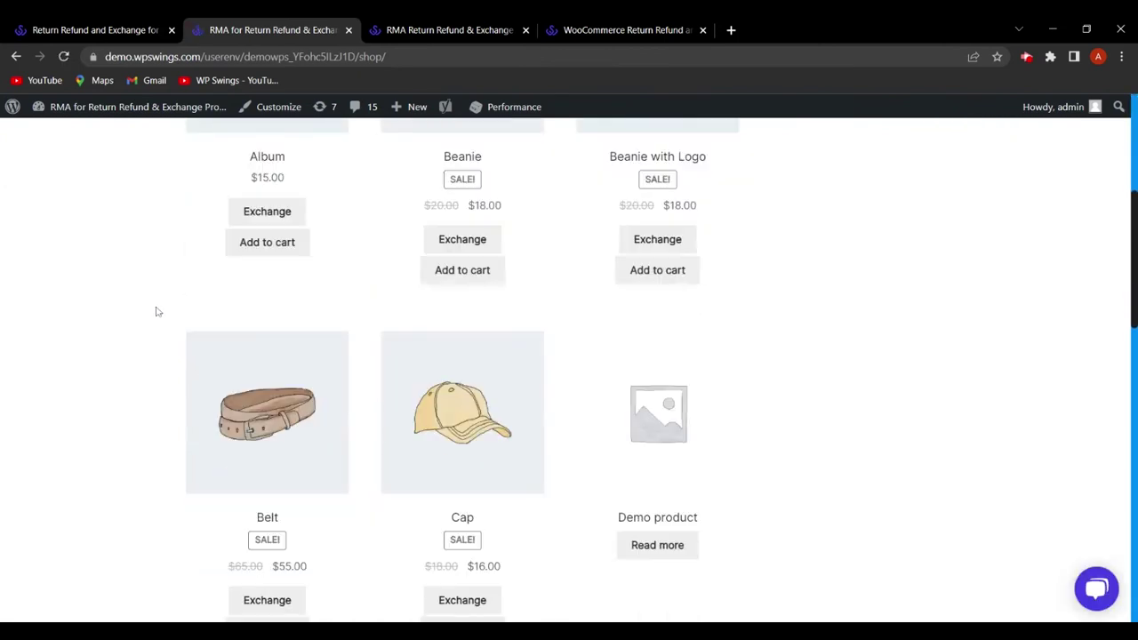
scroll(314, 293, up, 1)
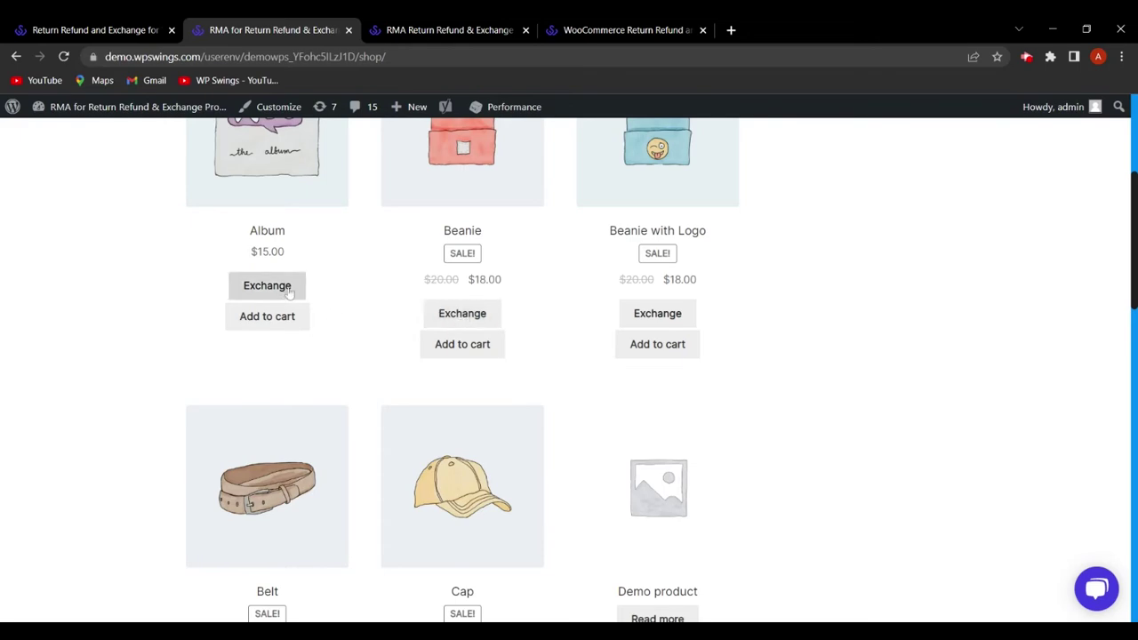
scroll(373, 320, up, 2)
scroll(380, 395, down, 1)
scroll(377, 406, down, 1)
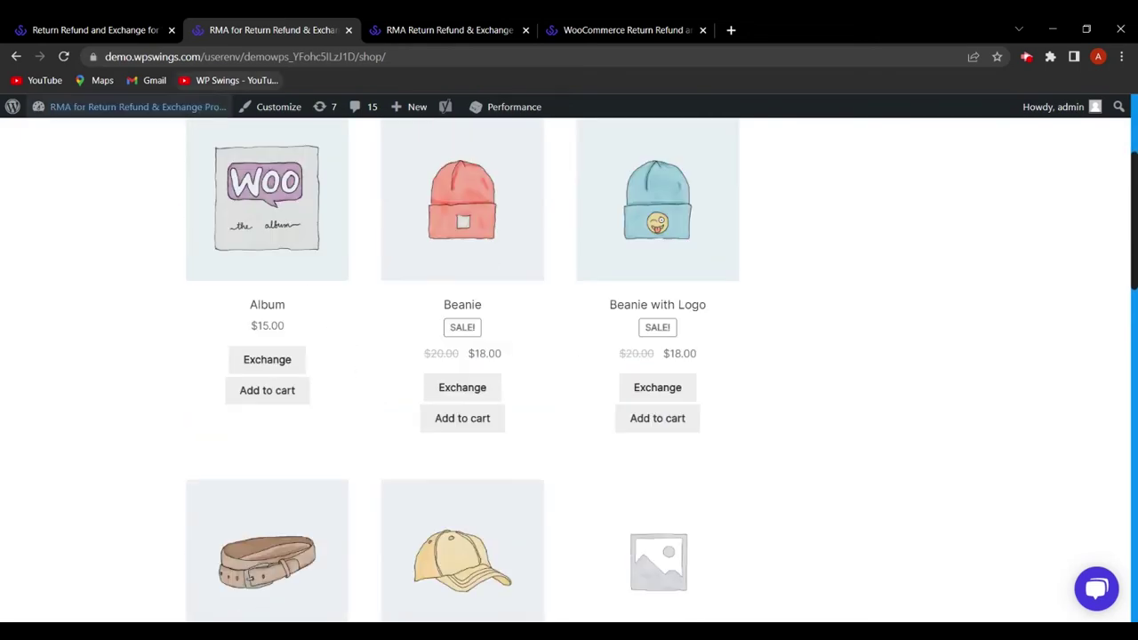
Re-enable Enable Exchange Request With Same Product Or Its Variations and save the Exchange settings.
click(129, 27)
scroll(349, 384, down, 1)
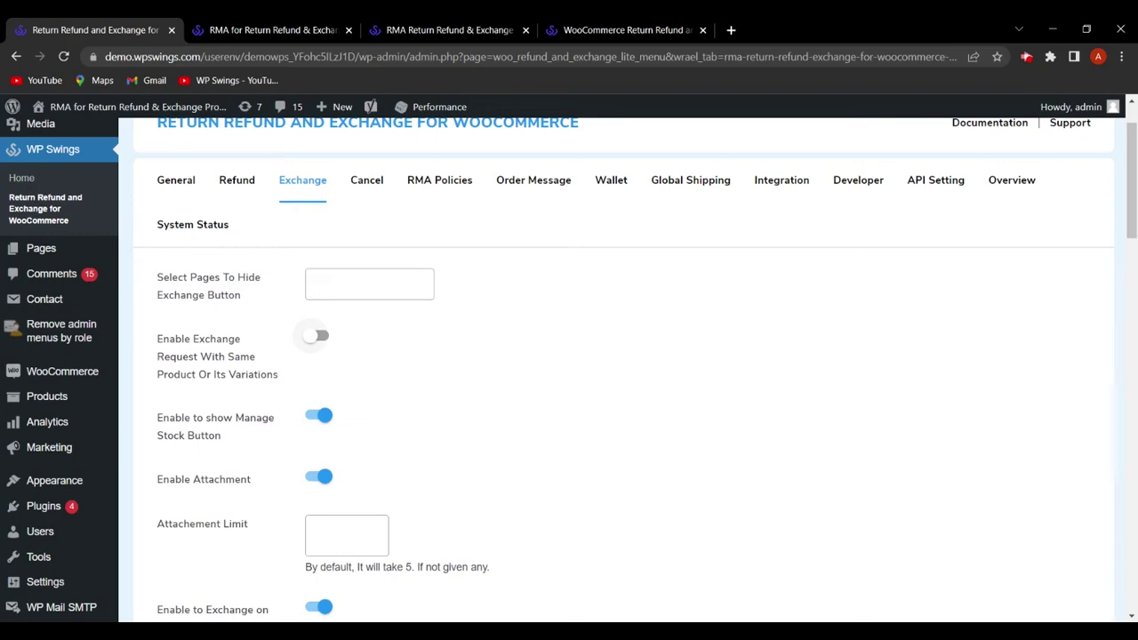
click(313, 336)
scroll(437, 397, down, 5)
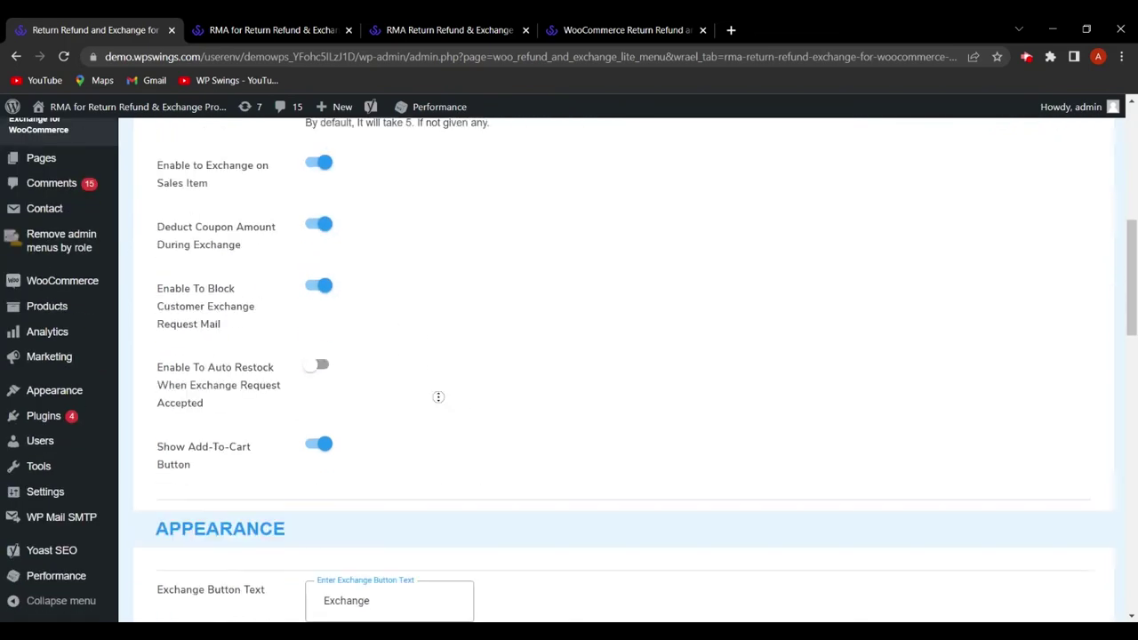
scroll(394, 447, down, 15)
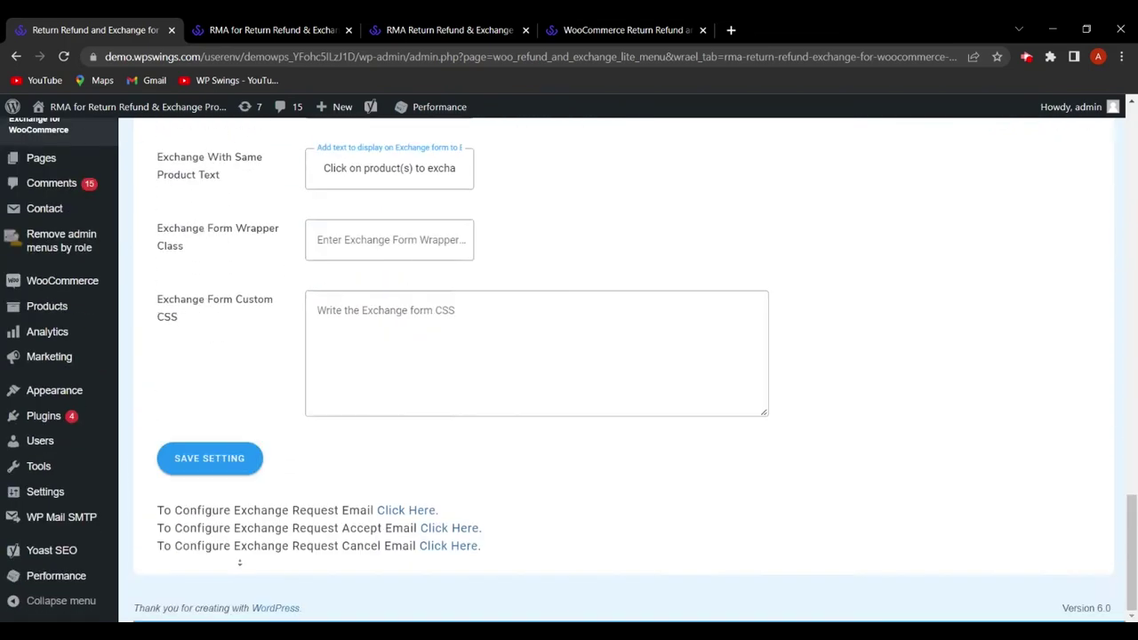
click(208, 457)
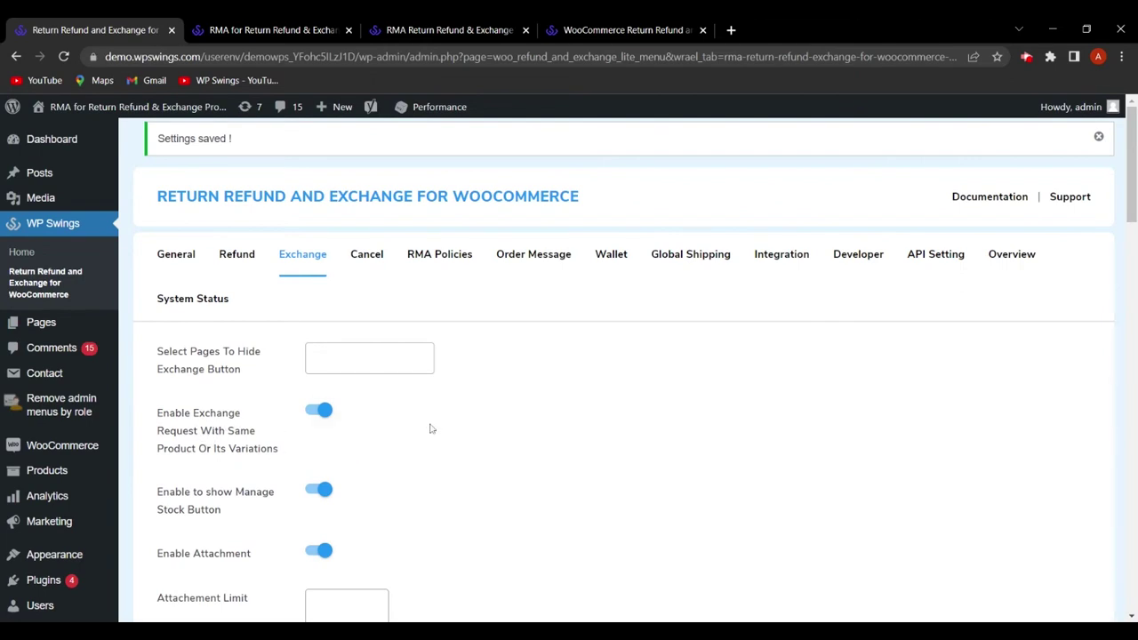
Open the Orders list in the customer's My Account and check for an order with the Exchange Requested status.
scroll(438, 428, down, 1)
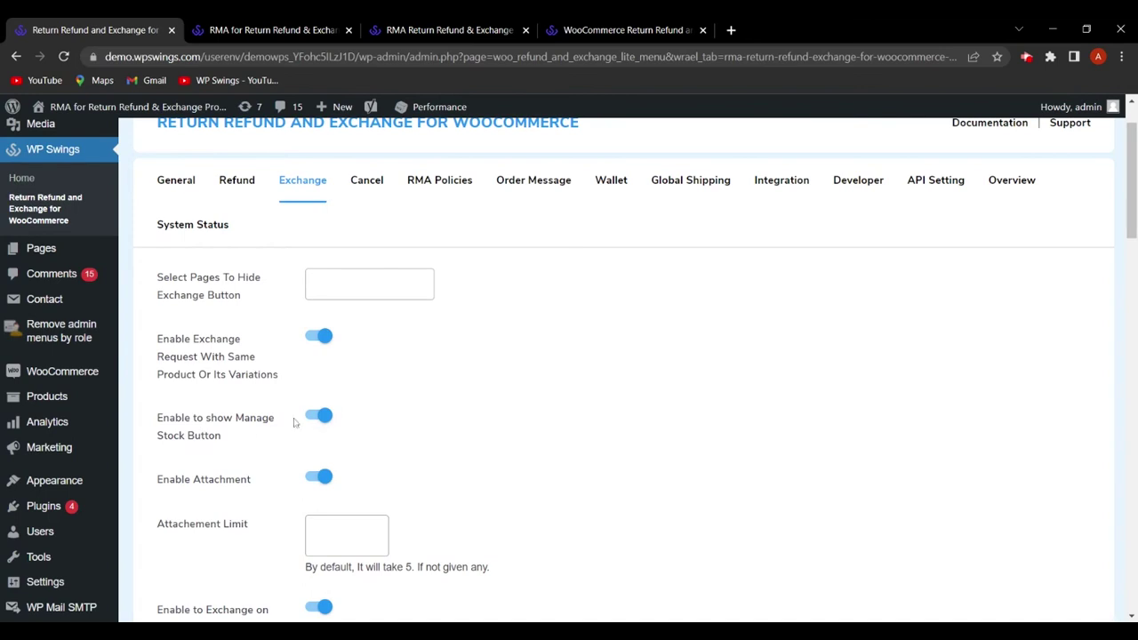
click(296, 30)
scroll(350, 266, up, 3)
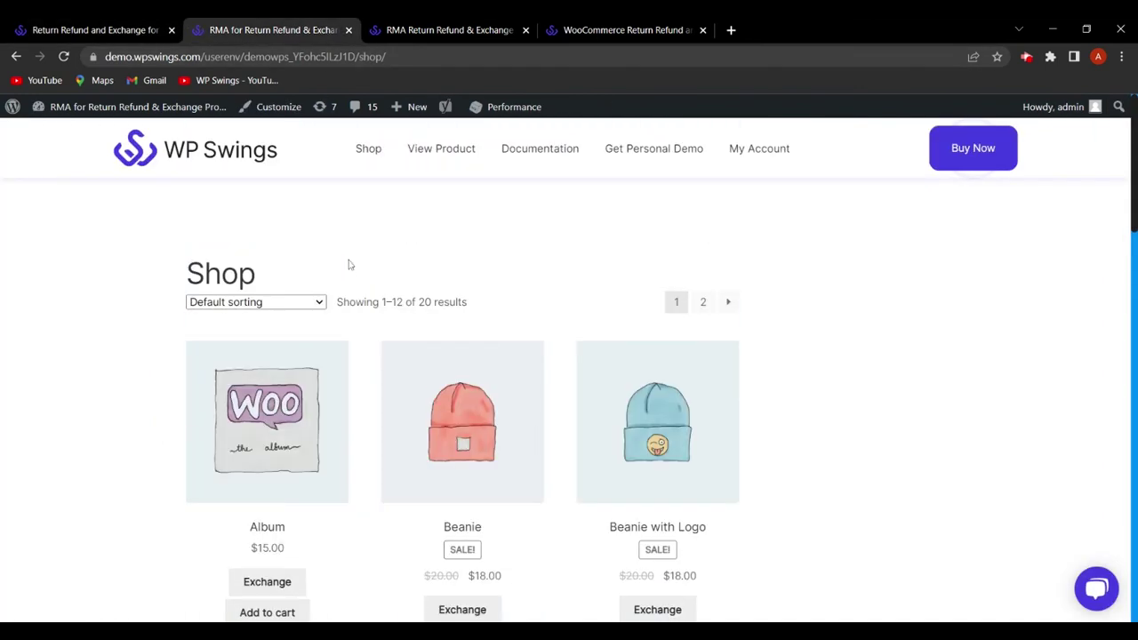
click(759, 153)
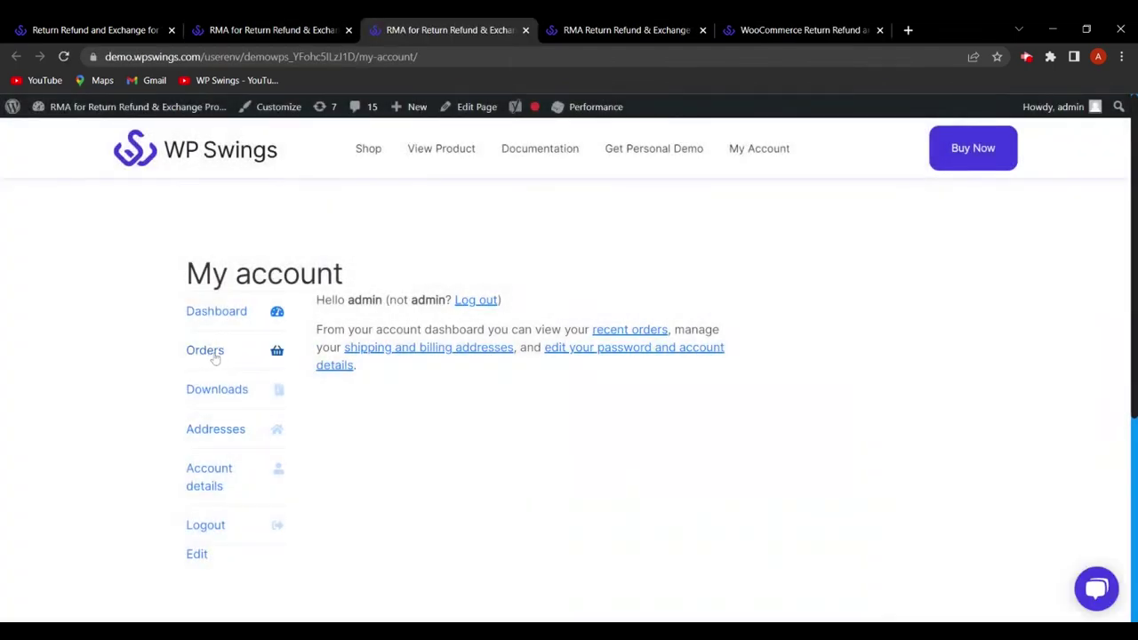
click(214, 354)
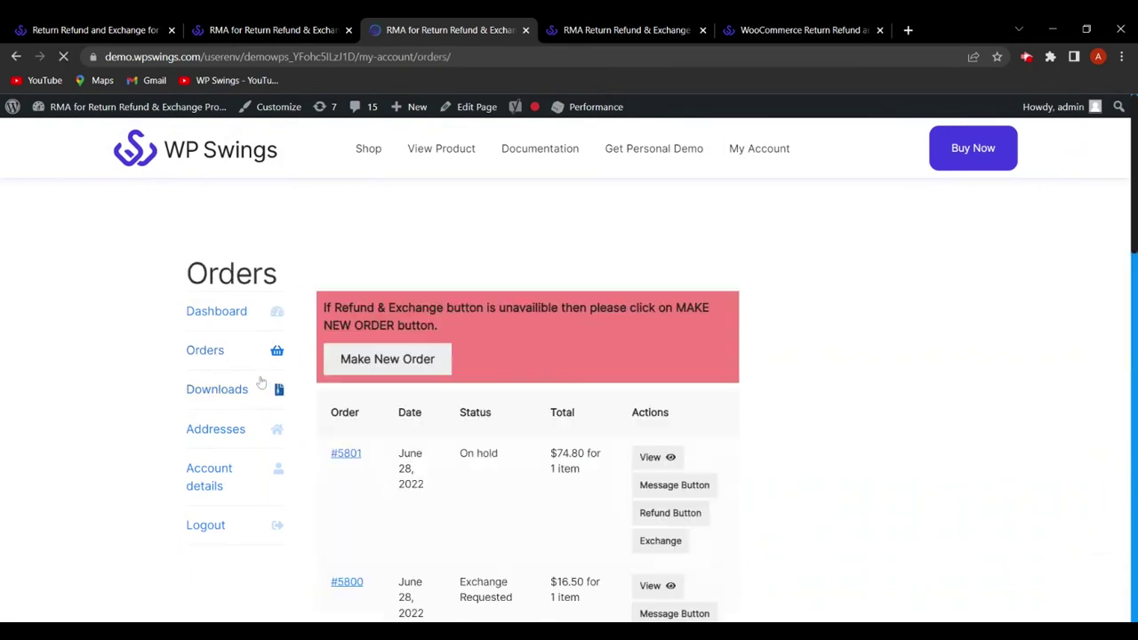
scroll(812, 436, down, 2)
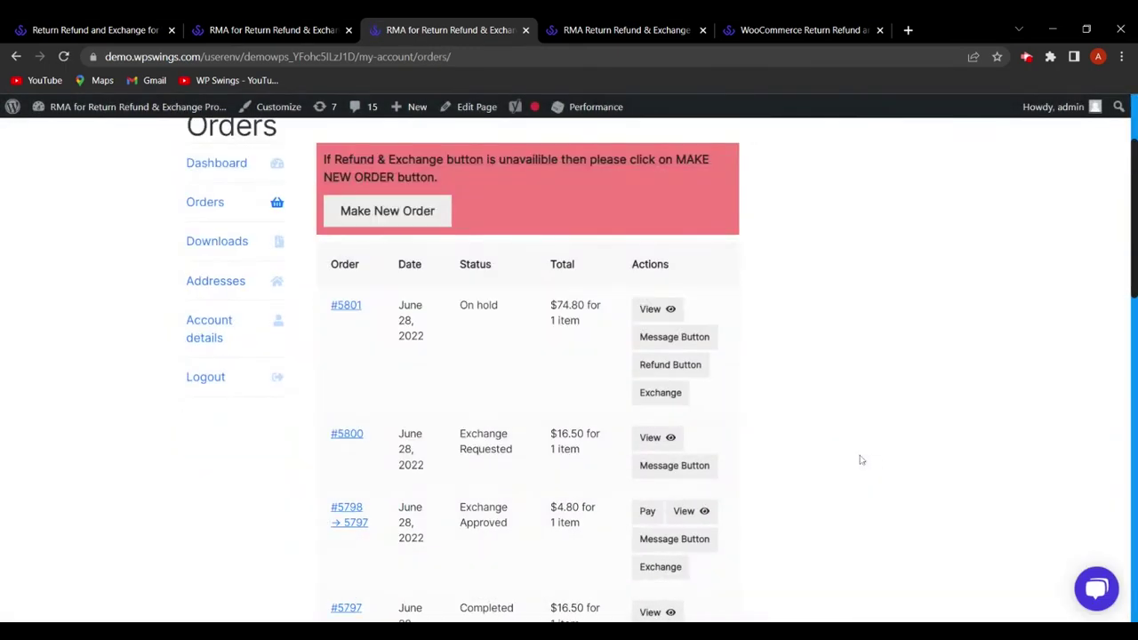
scroll(860, 460, down, 1)
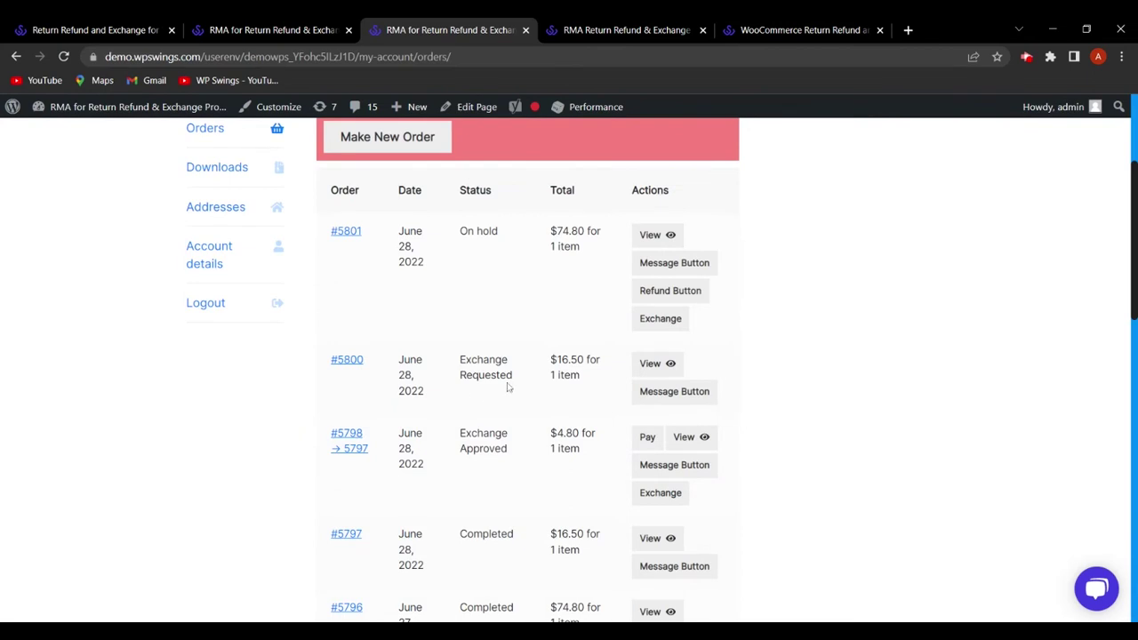
Open the WooCommerce admin orders list in a separate tab and open the newest Exchange Requested order for editing.
click(111, 24)
mouse_move(79, 379)
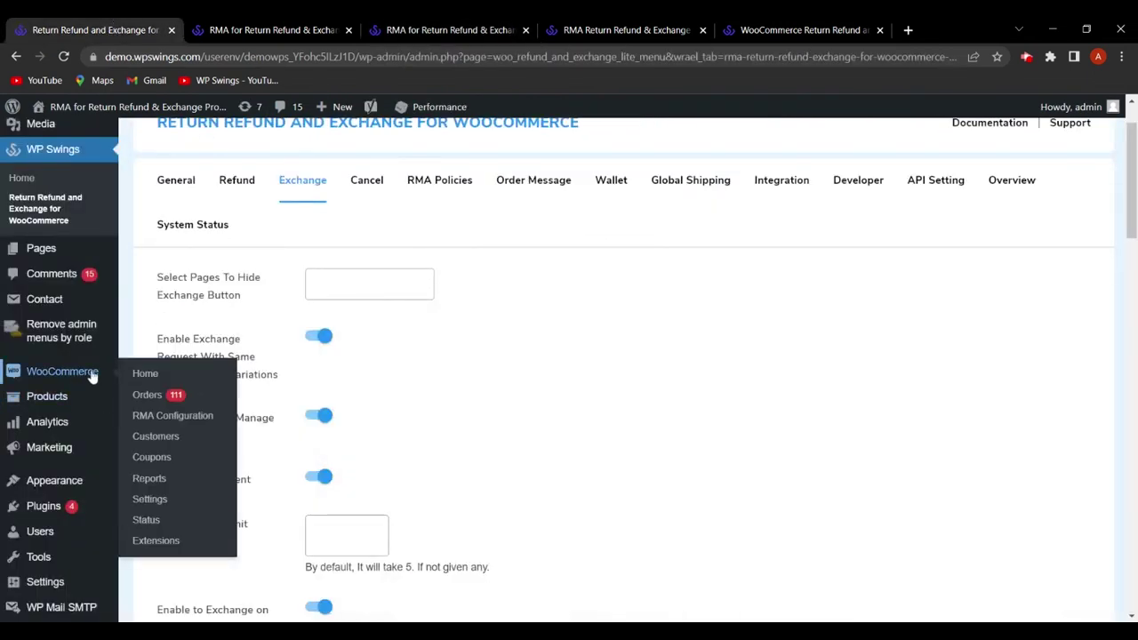
ctrl+click(147, 395)
key(ctrl+Tab)
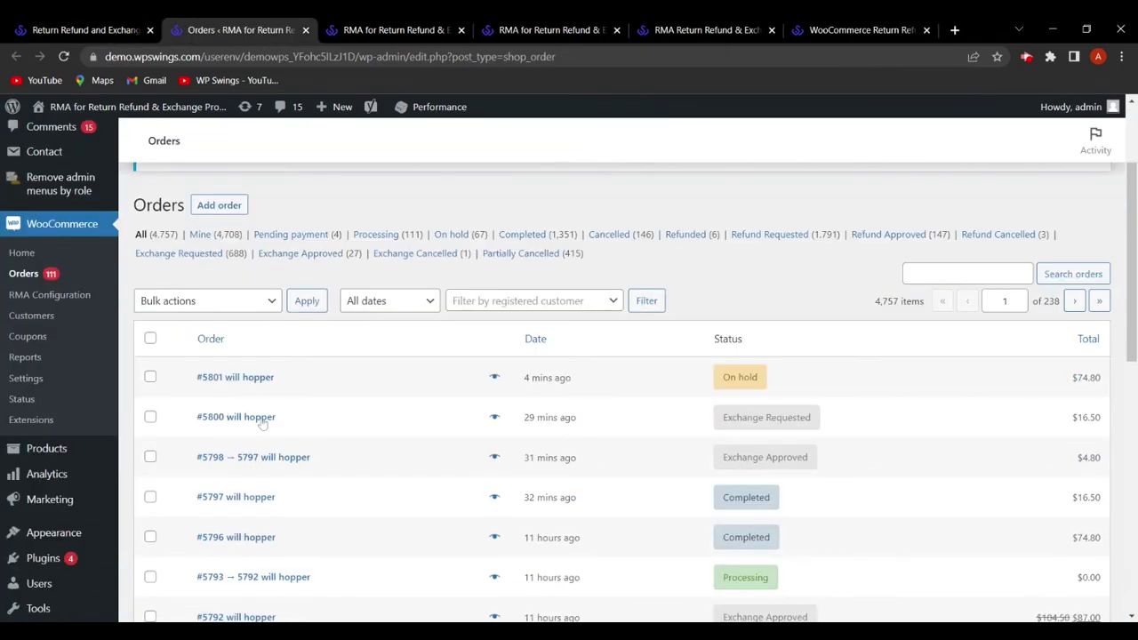
click(262, 422)
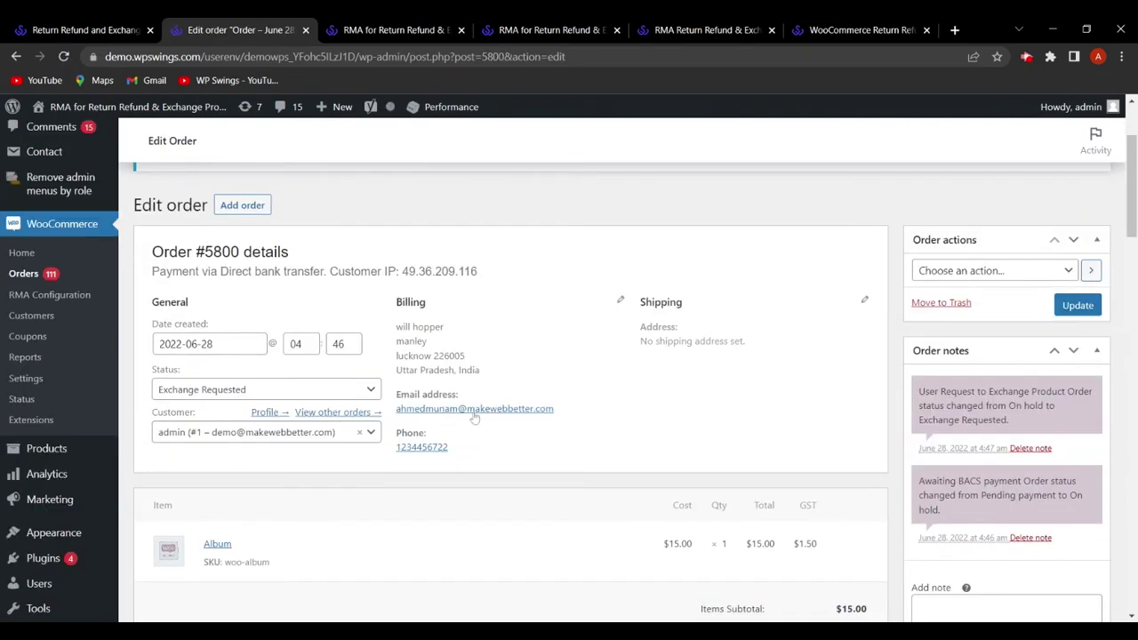
Accept the customer's exchange request on the open order.
scroll(424, 410, down, 15)
scroll(424, 410, down, 8)
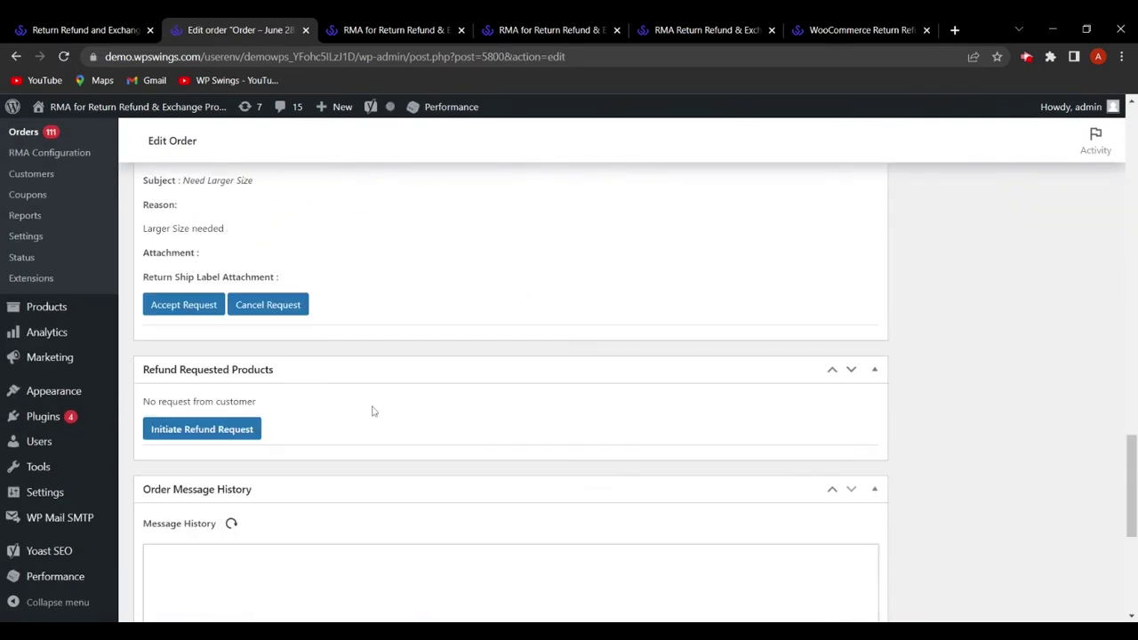
click(197, 313)
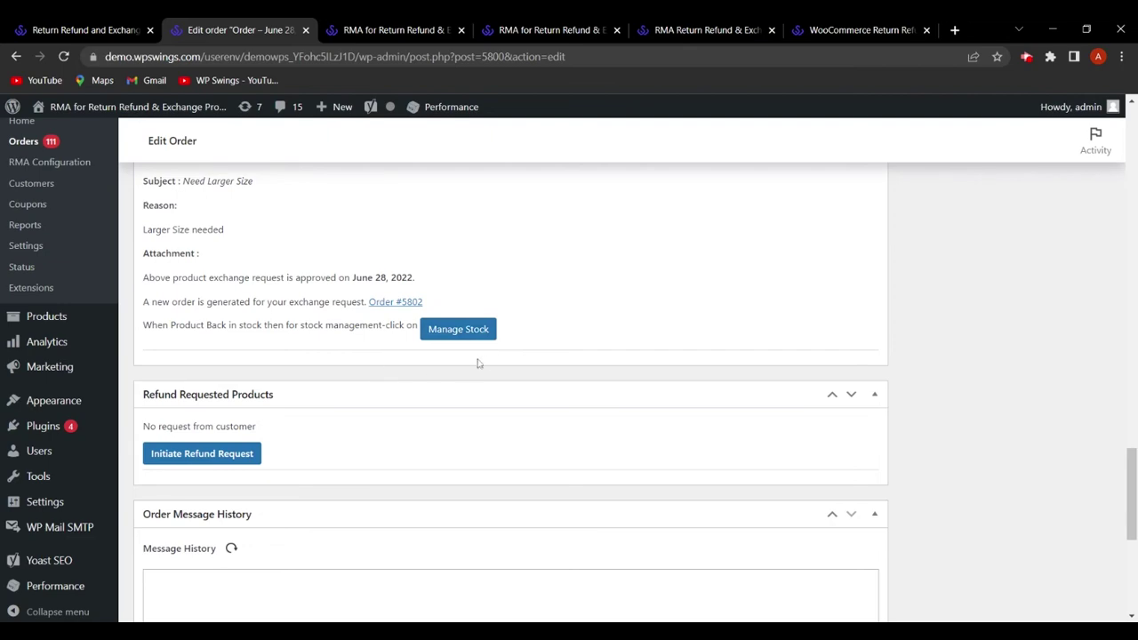
Inspect the Manage Stock option on the approved exchange request and compare it with the Enable to show Manage Stock Button setting.
scroll(574, 352, up, 2)
scroll(533, 367, up, 1)
scroll(498, 388, down, 4)
click(68, 25)
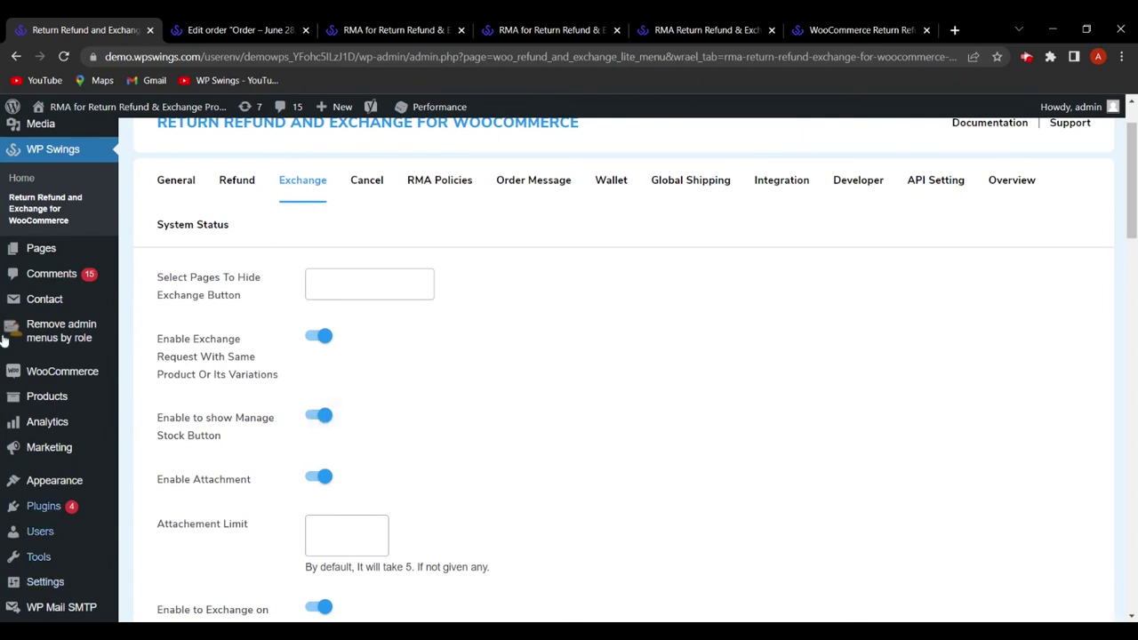
click(227, 27)
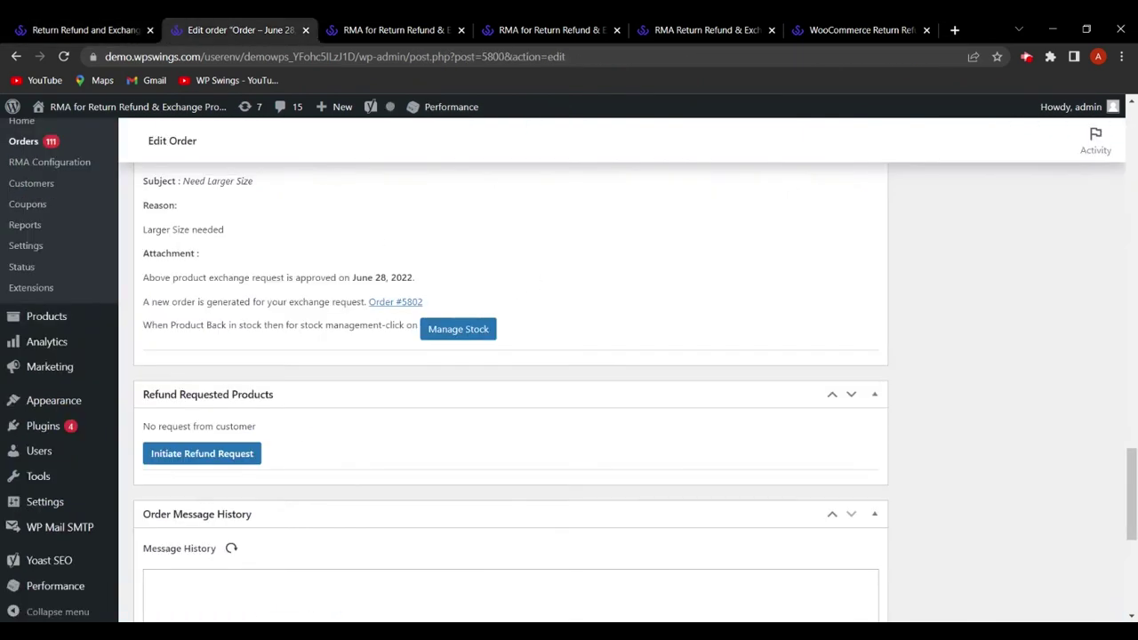
click(91, 29)
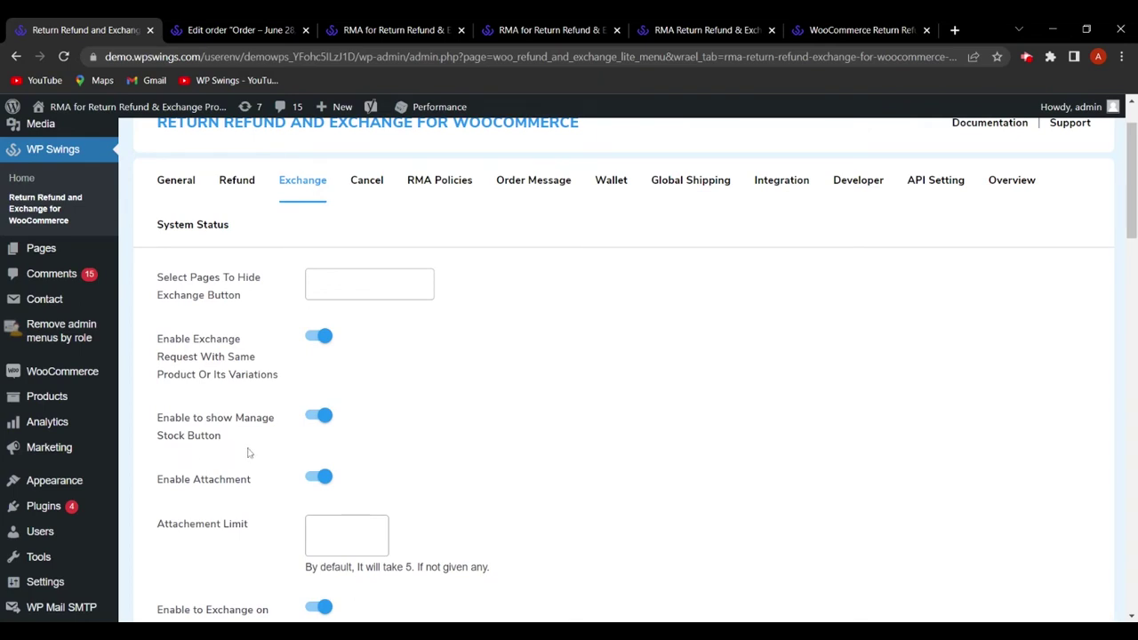
Set the exchange Attachement Limit to 1 and save the Exchange settings.
scroll(481, 440, down, 1)
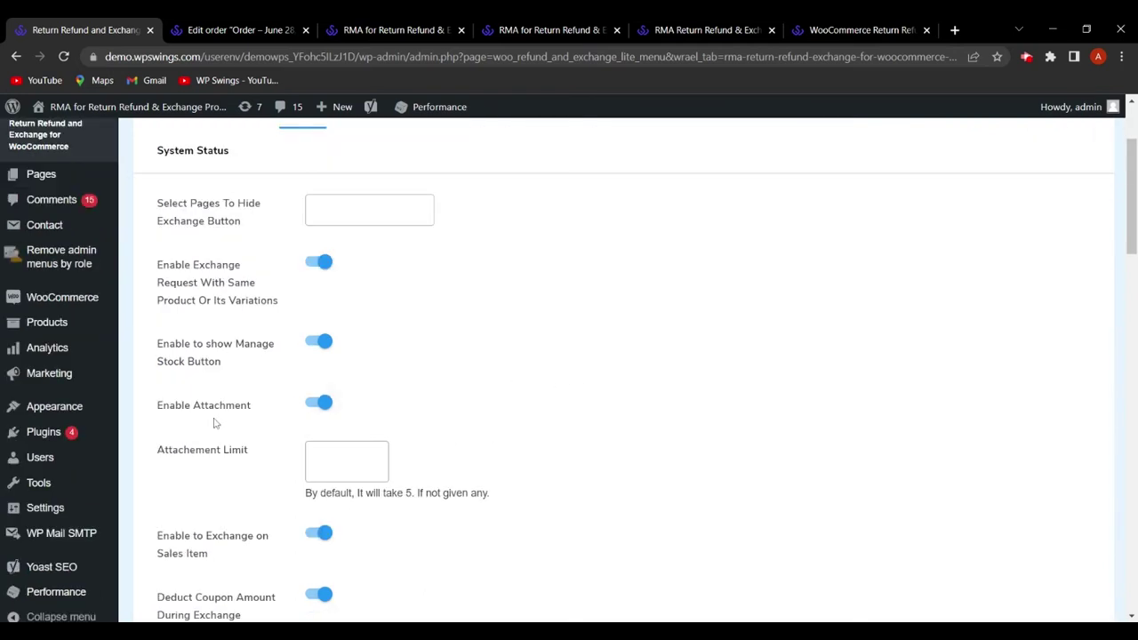
scroll(217, 424, down, 1)
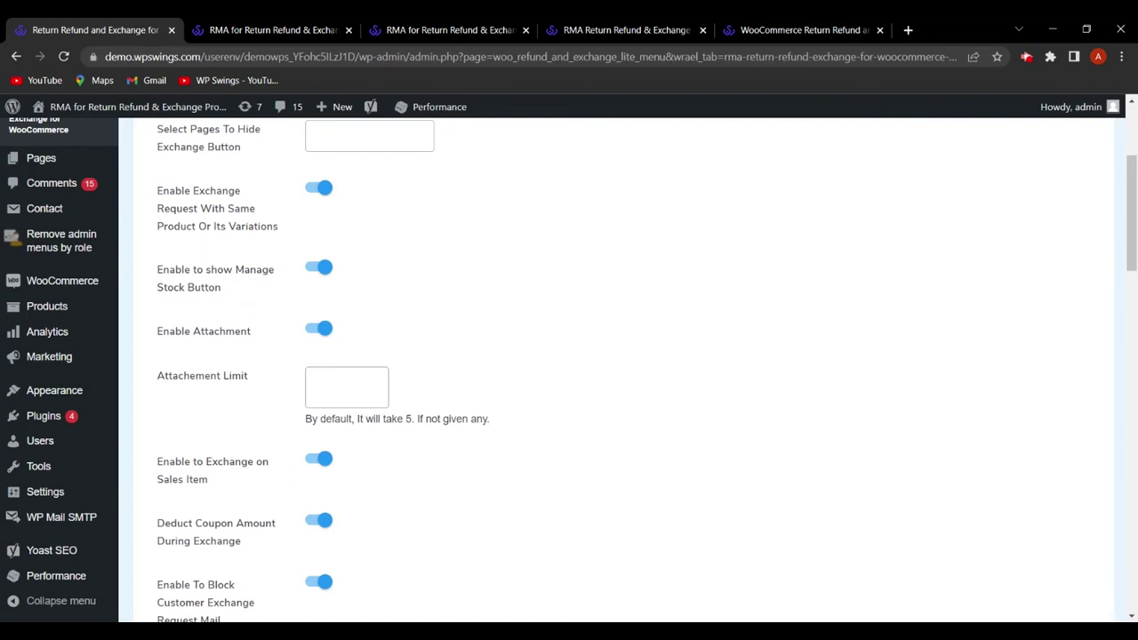
click(371, 380)
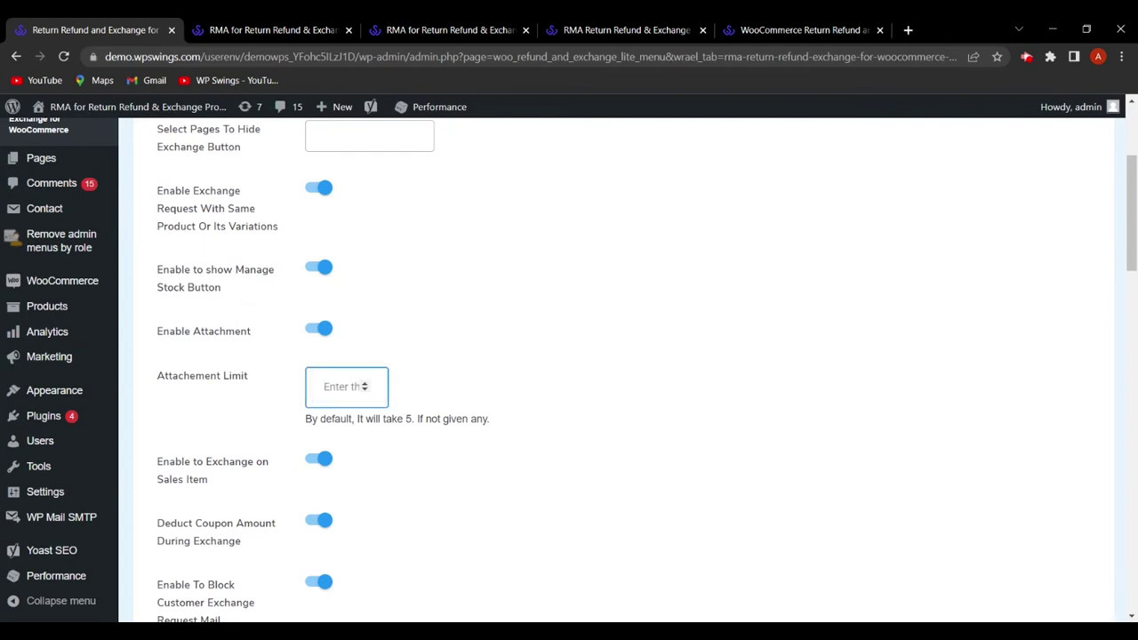
text(1)
scroll(549, 411, down, 1)
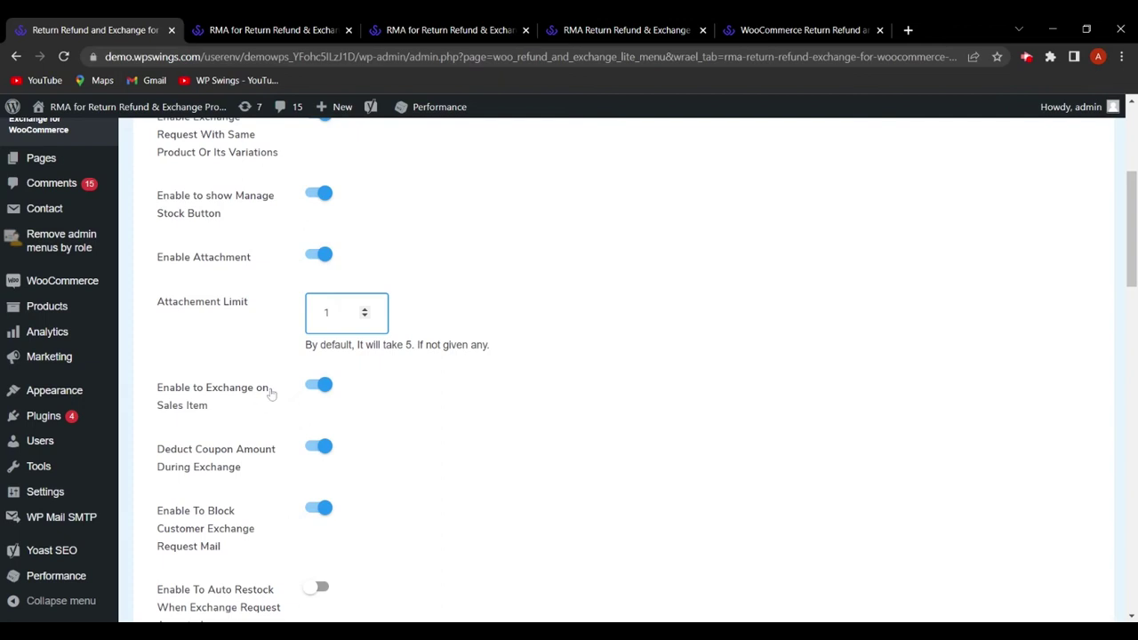
scroll(418, 430, down, 9)
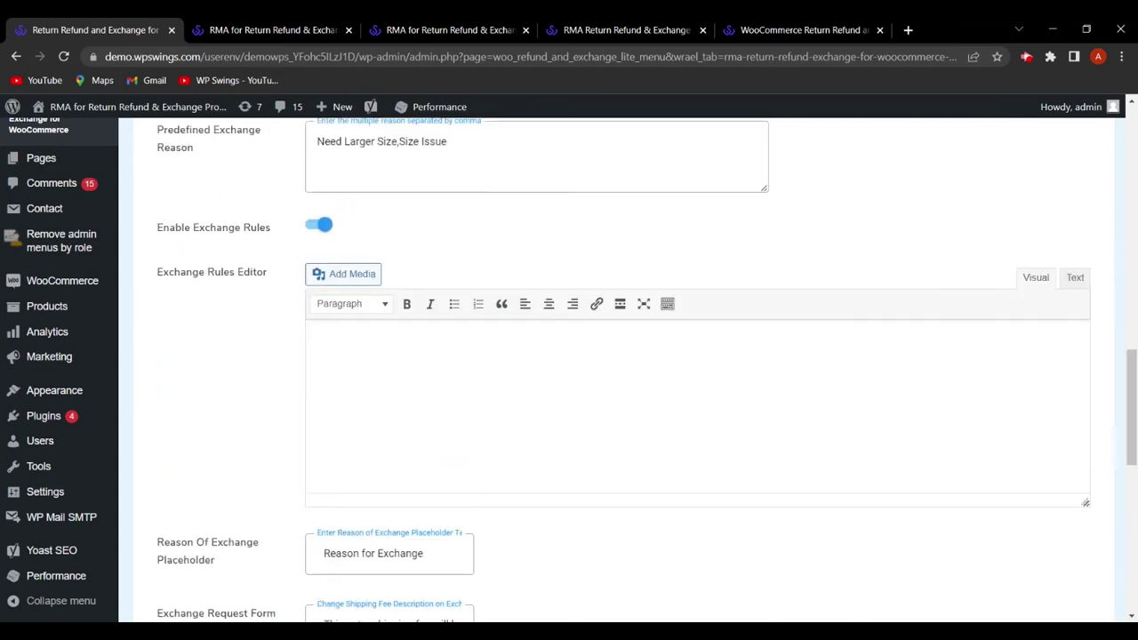
scroll(623, 373, down, 5)
click(210, 458)
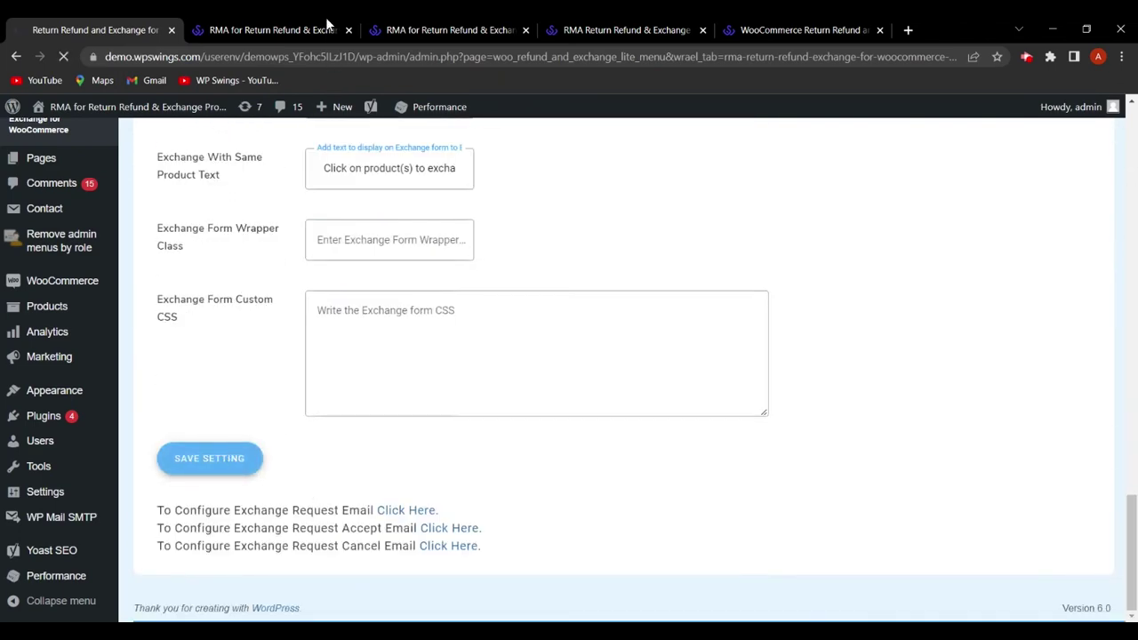
Turn off Enable to Exchange on Sales Item and save the Exchange settings.
click(285, 29)
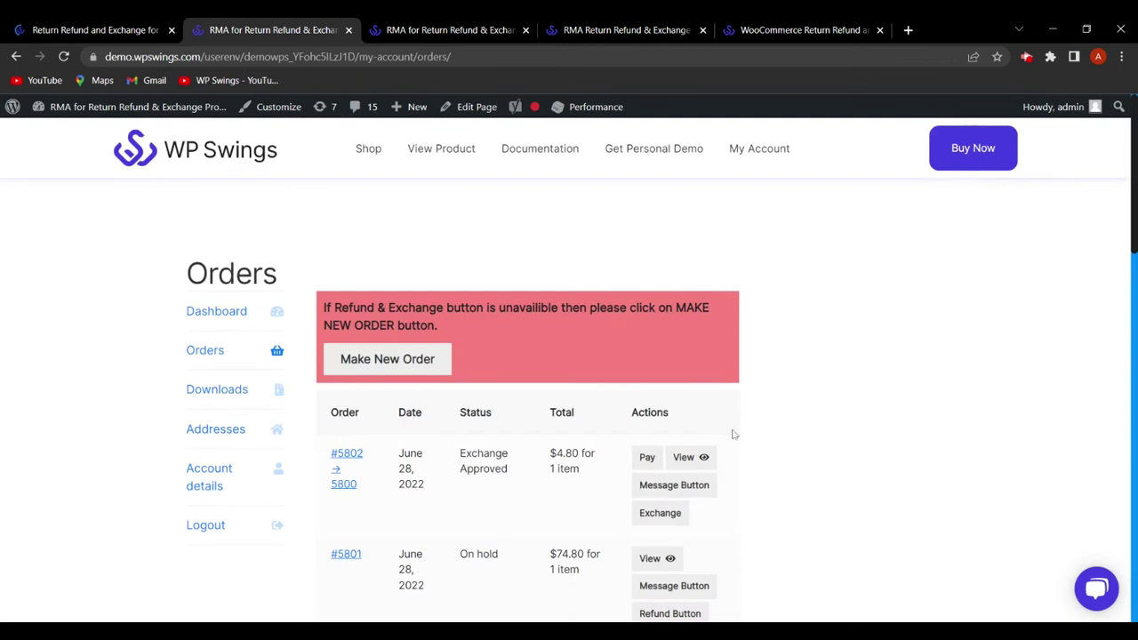
scroll(747, 435, down, 2)
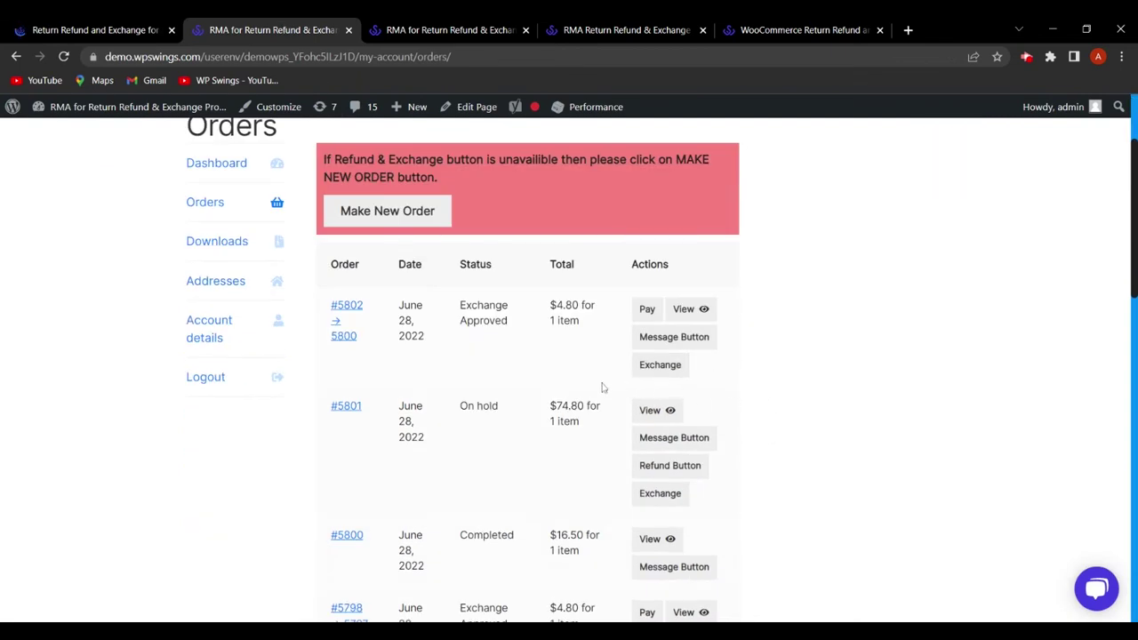
click(98, 29)
scroll(384, 473, down, 7)
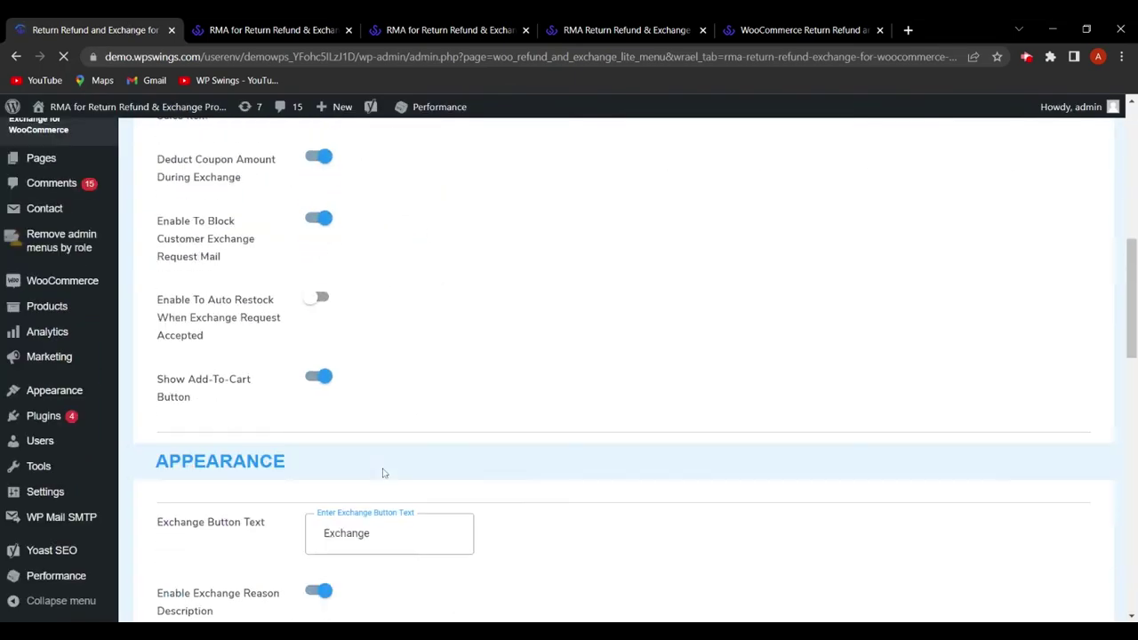
scroll(353, 364, up, 3)
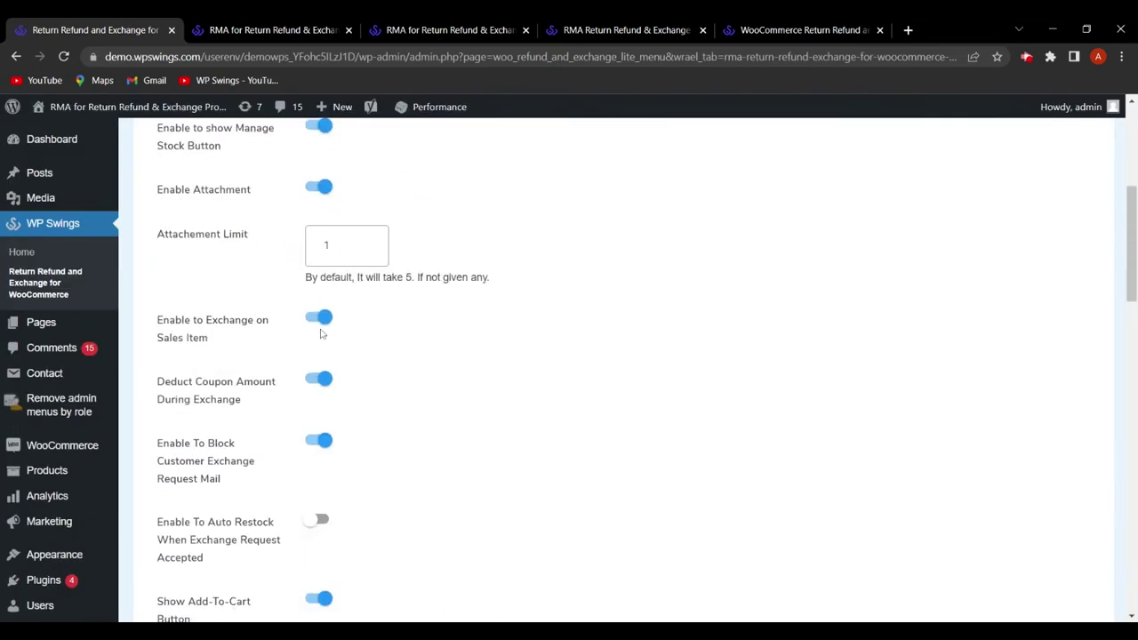
scroll(322, 333, down, 15)
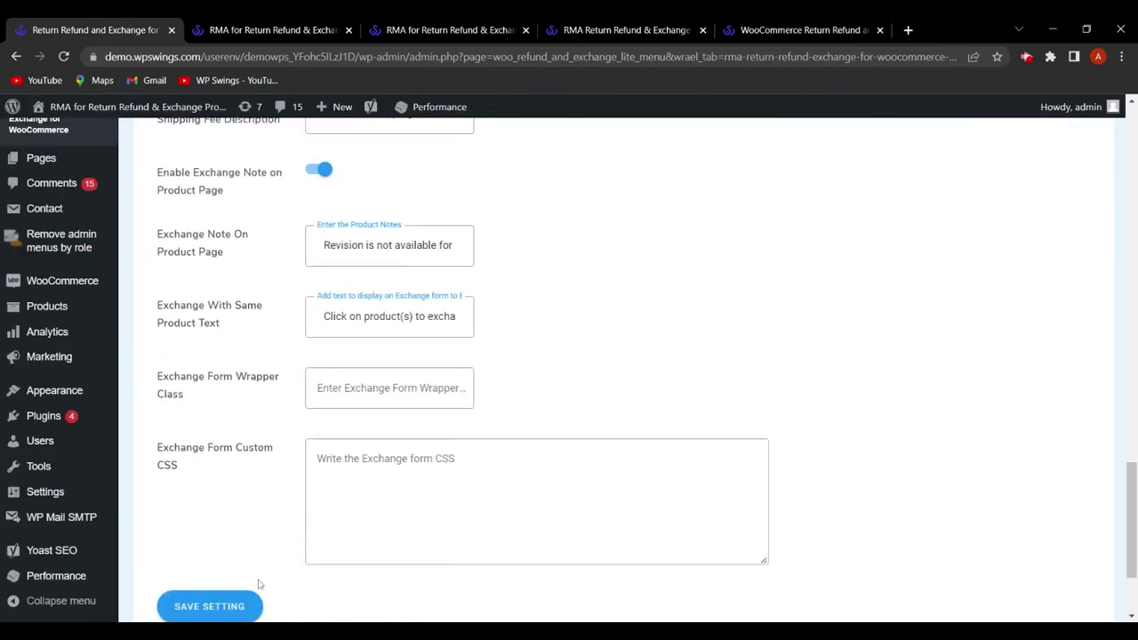
click(233, 606)
Open the exchange request form for the On hold order in the customer's orders and examine whether the sale-priced Beanie can be selected.
click(301, 29)
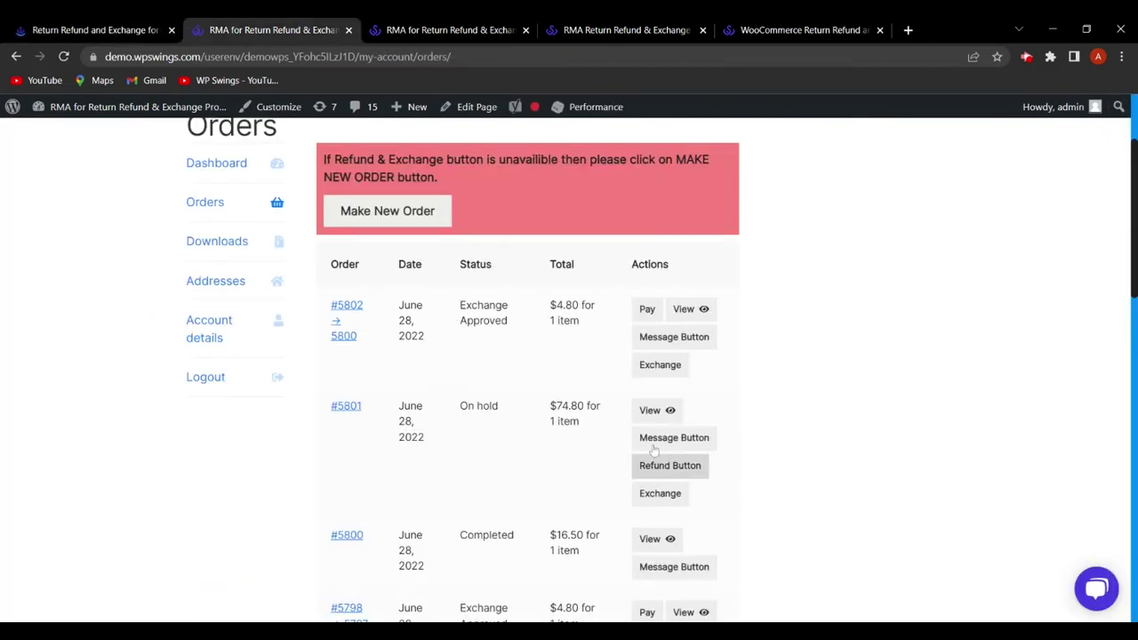
click(659, 493)
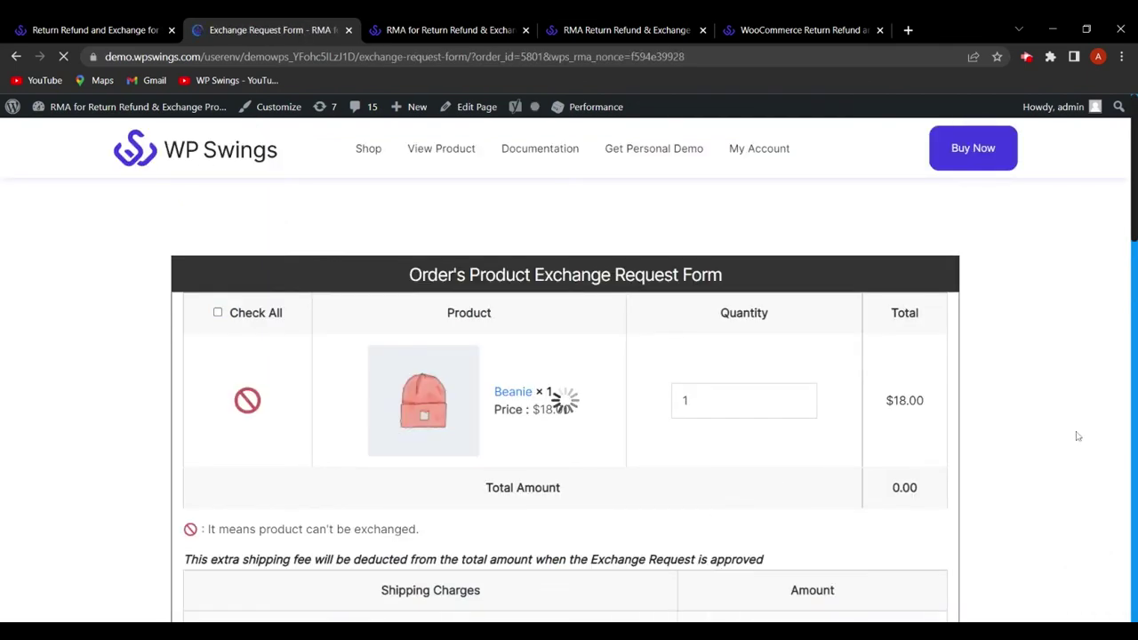
scroll(610, 449, down, 1)
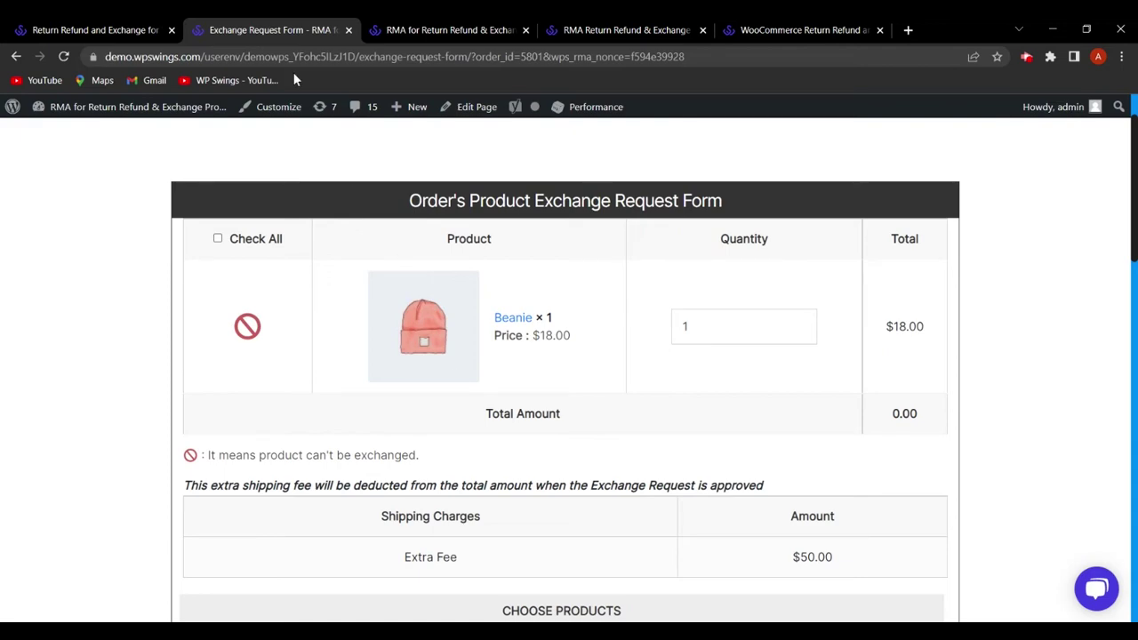
Turn Enable to Exchange on Sales Item back on and save the Exchange settings.
click(127, 24)
scroll(472, 431, down, 3)
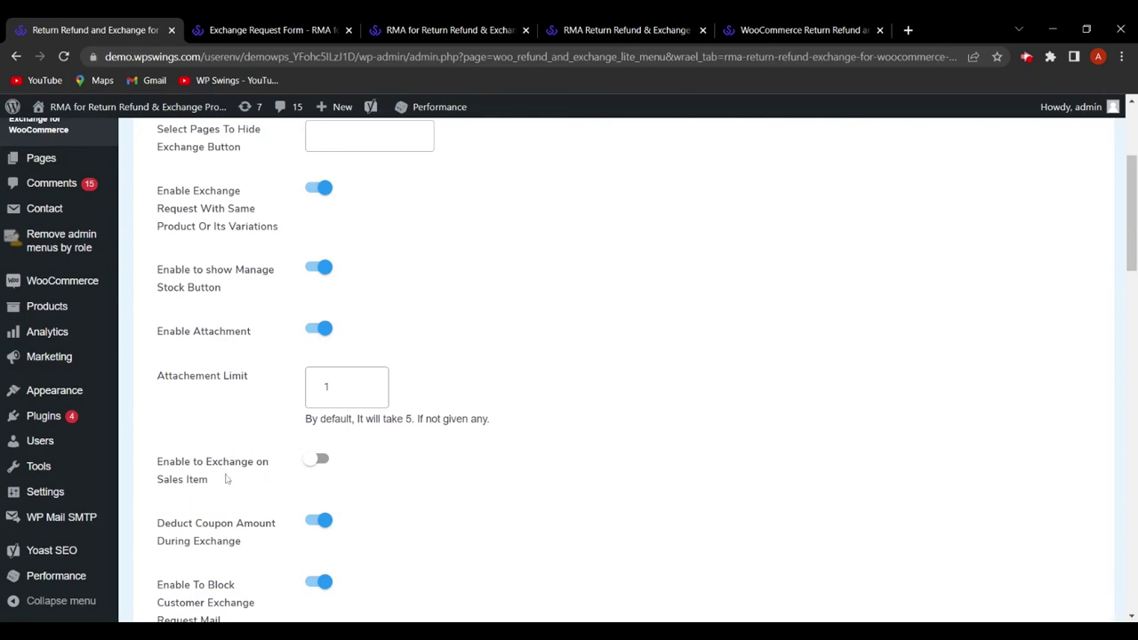
click(318, 459)
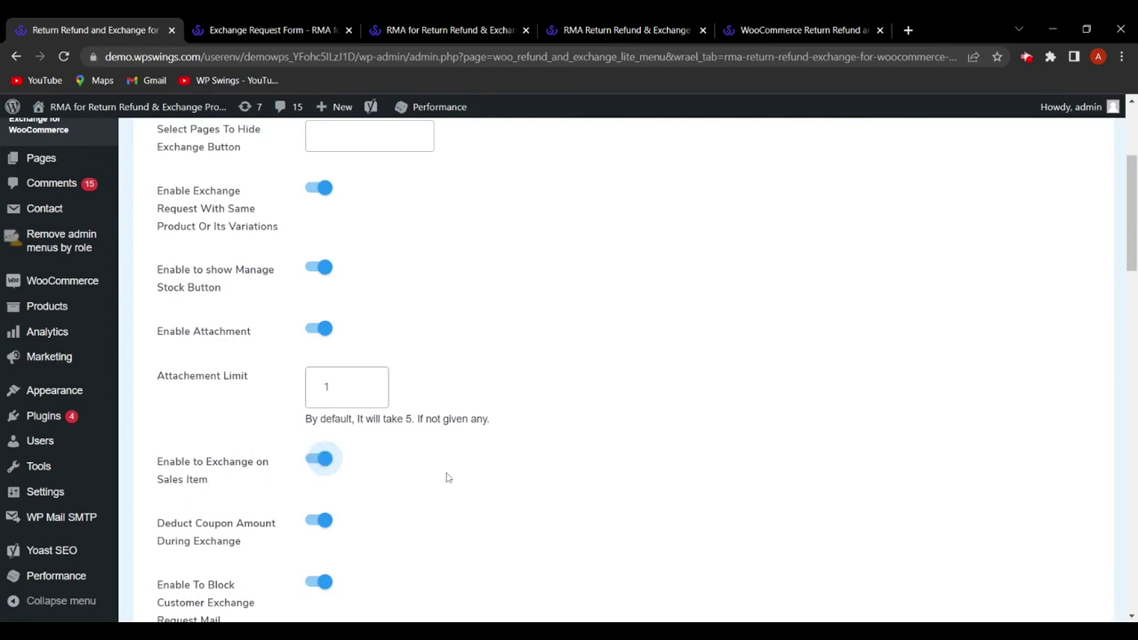
scroll(447, 478, down, 15)
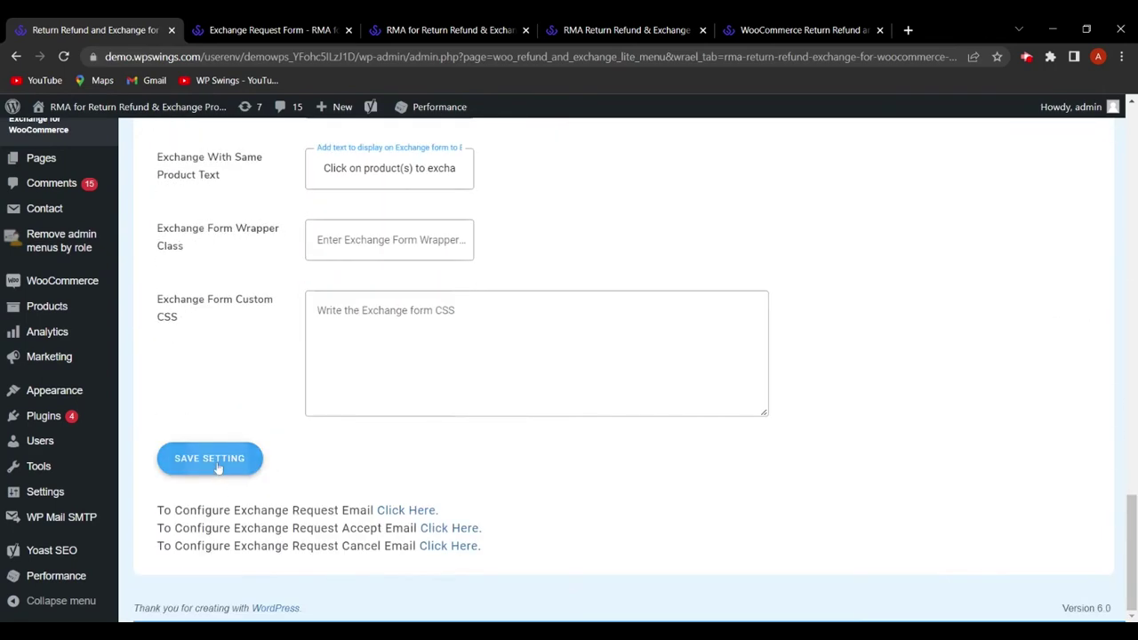
click(218, 459)
Reload the exchange request form to check the Beanie's eligibility, then return to the attachment options in the Exchange settings.
click(276, 30)
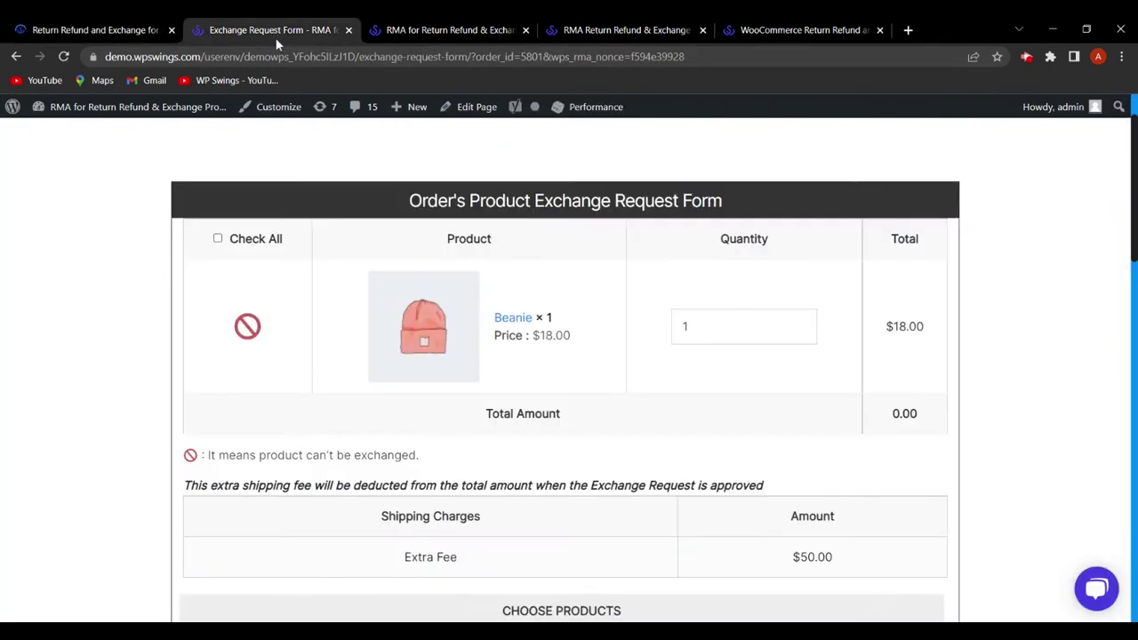
click(63, 56)
key(ctrl+shift+Tab)
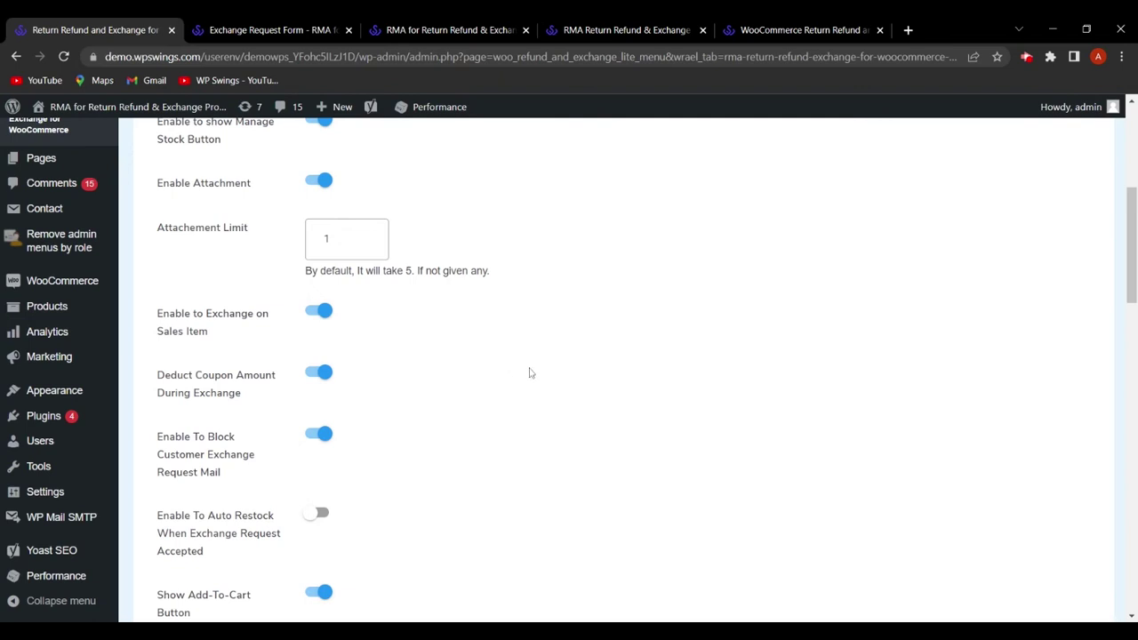
scroll(401, 387, up, 1)
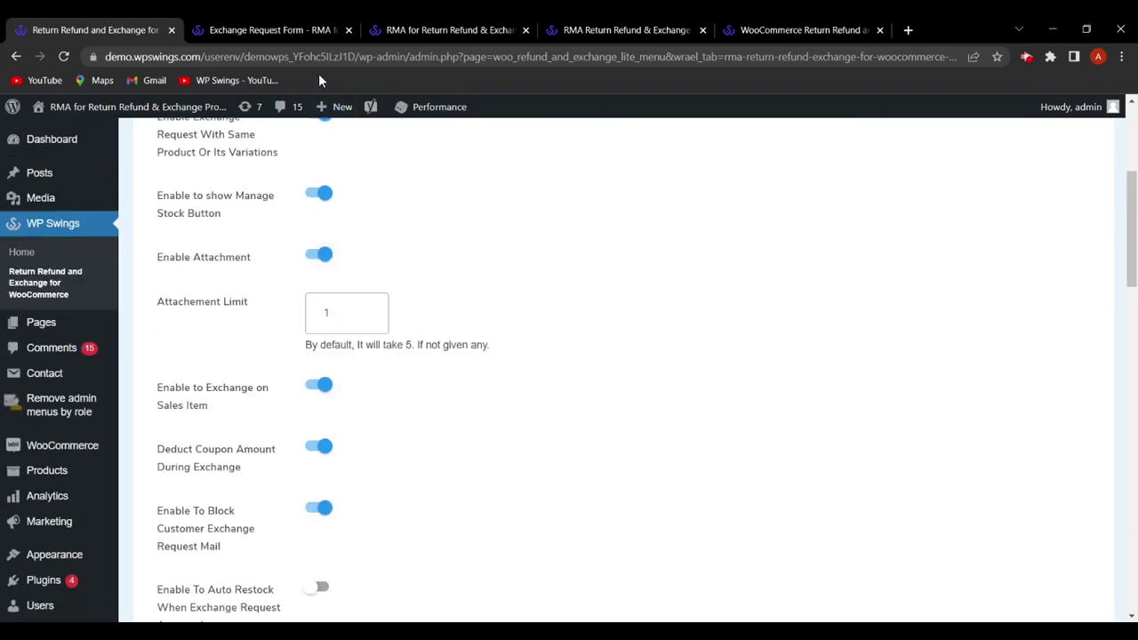
Examine the Attach Files section of the exchange request form and its file chooser.
click(267, 29)
scroll(461, 429, down, 6)
scroll(461, 428, down, 3)
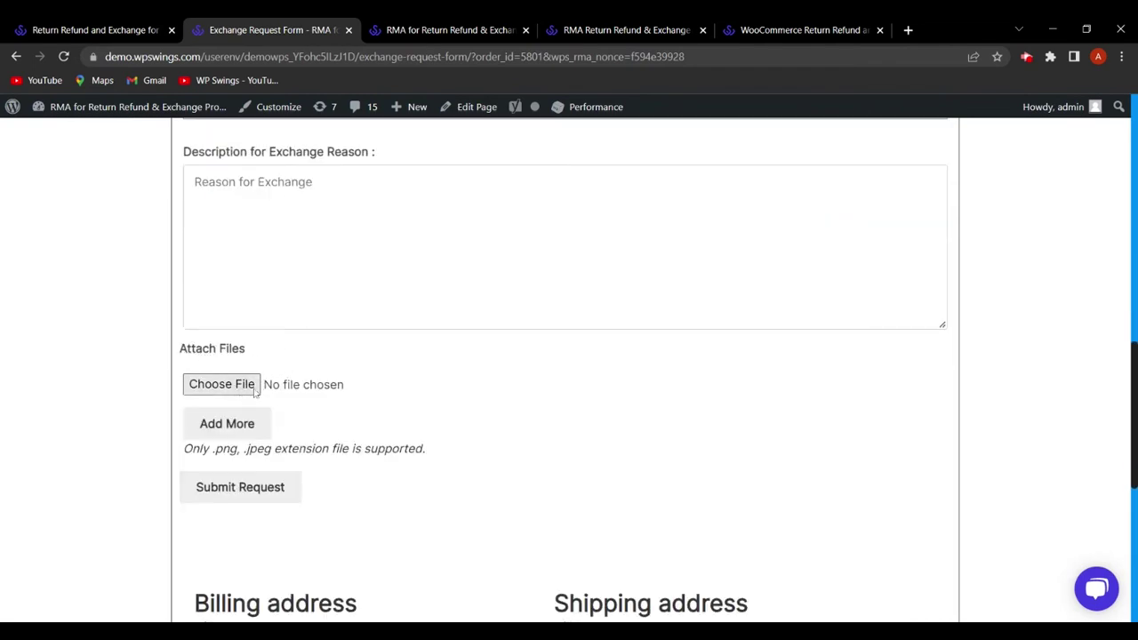
click(255, 386)
Turn off Enable Attachment and save the Exchange settings.
click(138, 36)
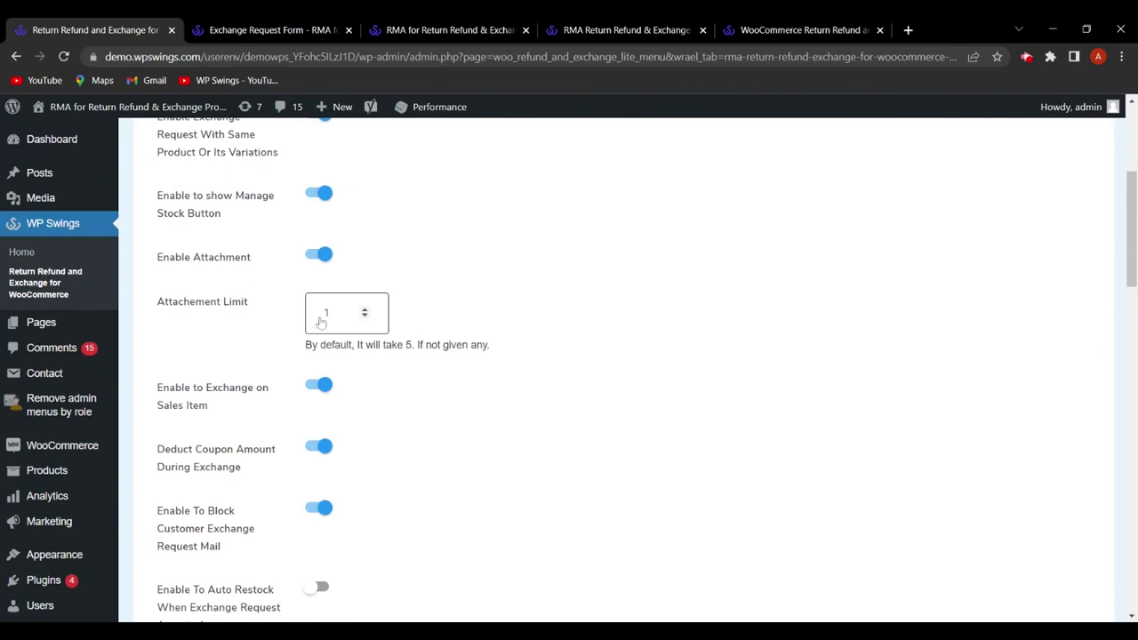
click(320, 256)
scroll(318, 263, down, 10)
Reload the exchange request form and check the area below the exchange reason description for the attachment option.
click(312, 24)
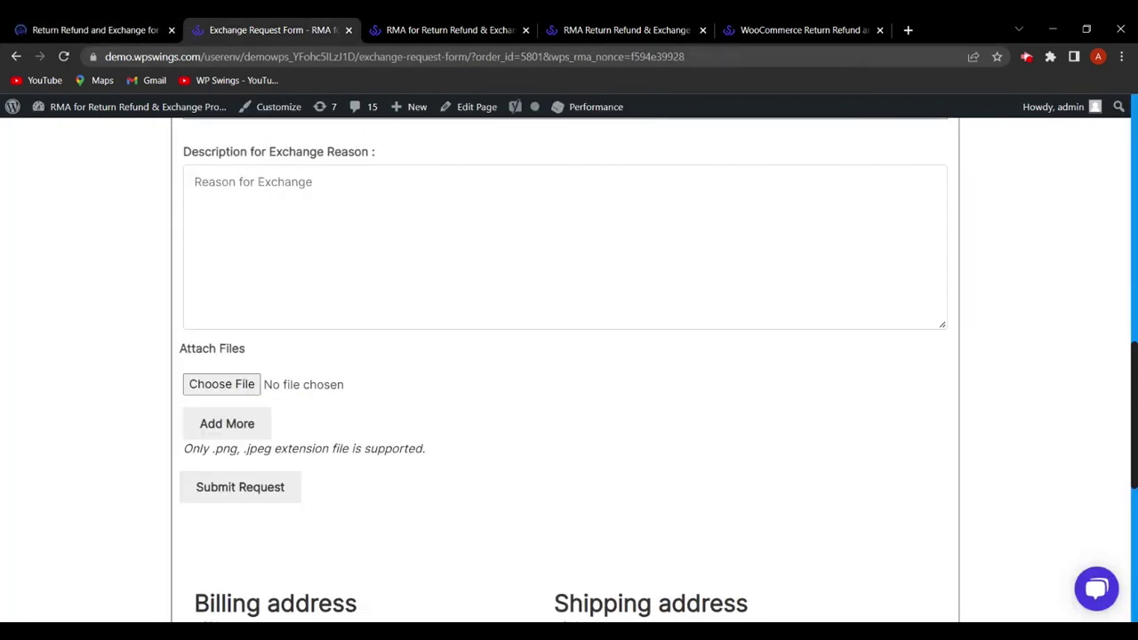
click(68, 55)
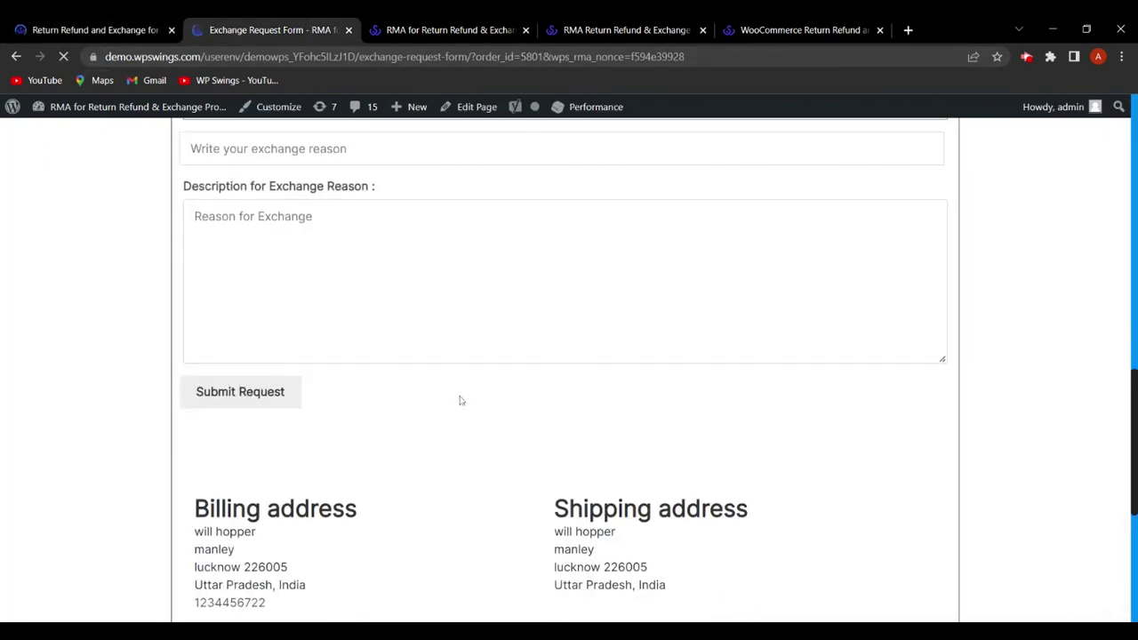
scroll(287, 364, down, 2)
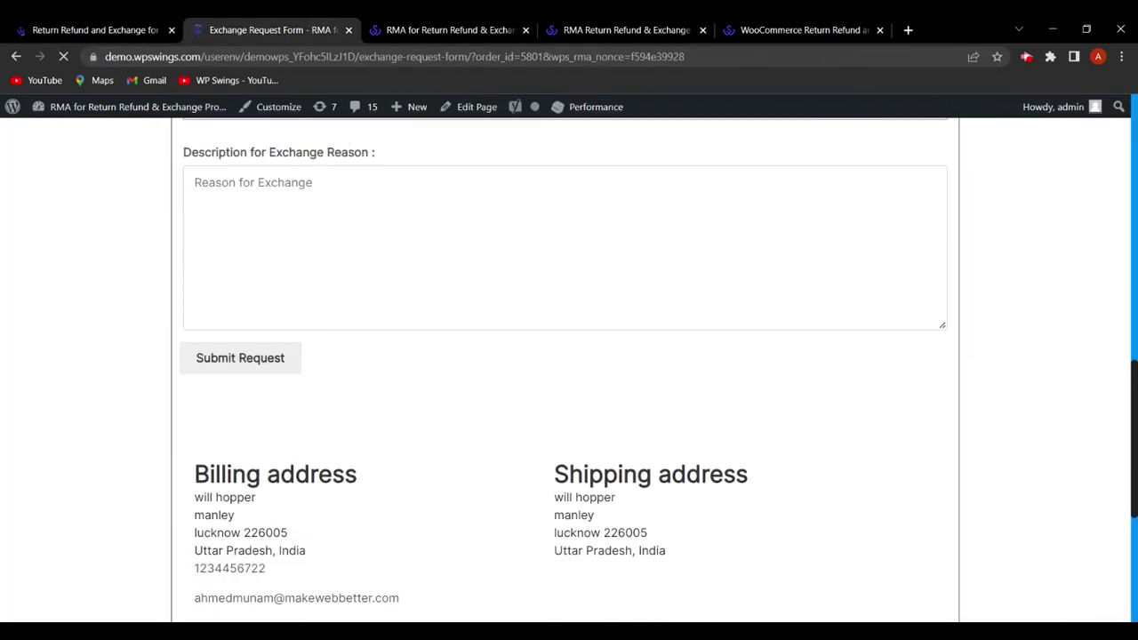
scroll(566, 365, up, 2)
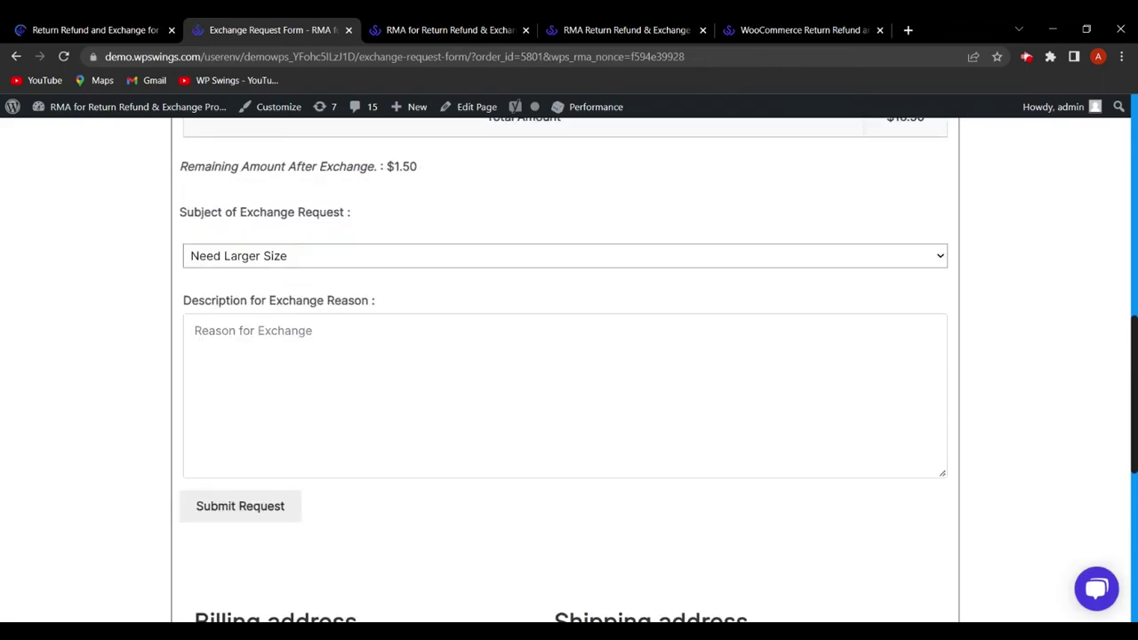
Turn Enable Attachment back on and save the Exchange settings.
click(74, 25)
scroll(337, 394, down, 3)
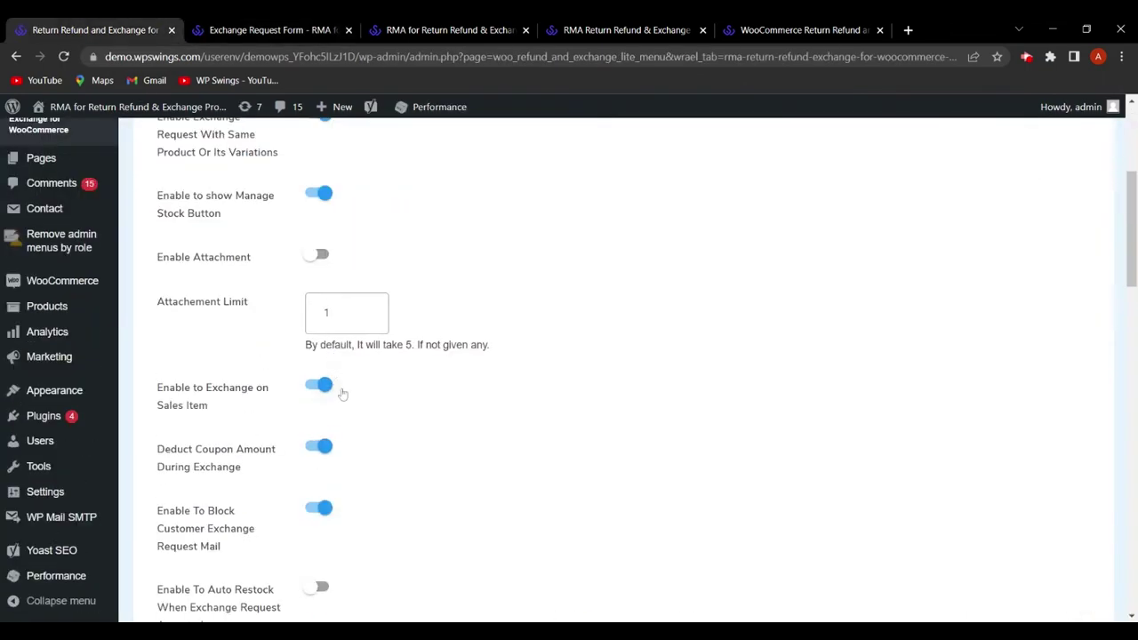
scroll(325, 513, down, 1)
scroll(325, 514, up, 2)
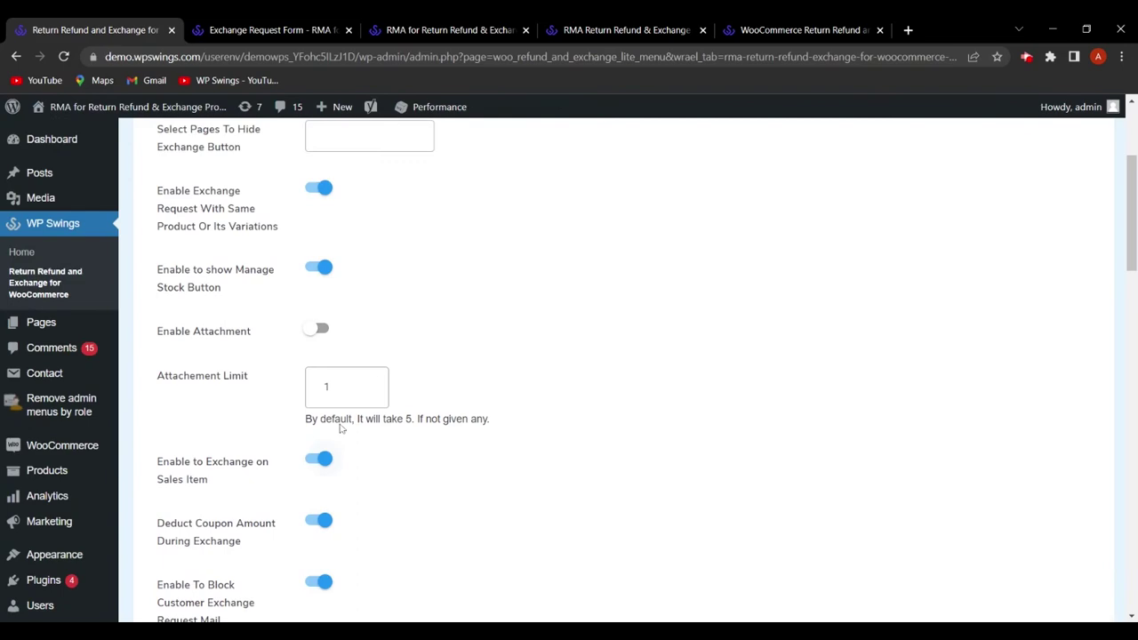
click(320, 331)
scroll(465, 414, down, 12)
click(224, 526)
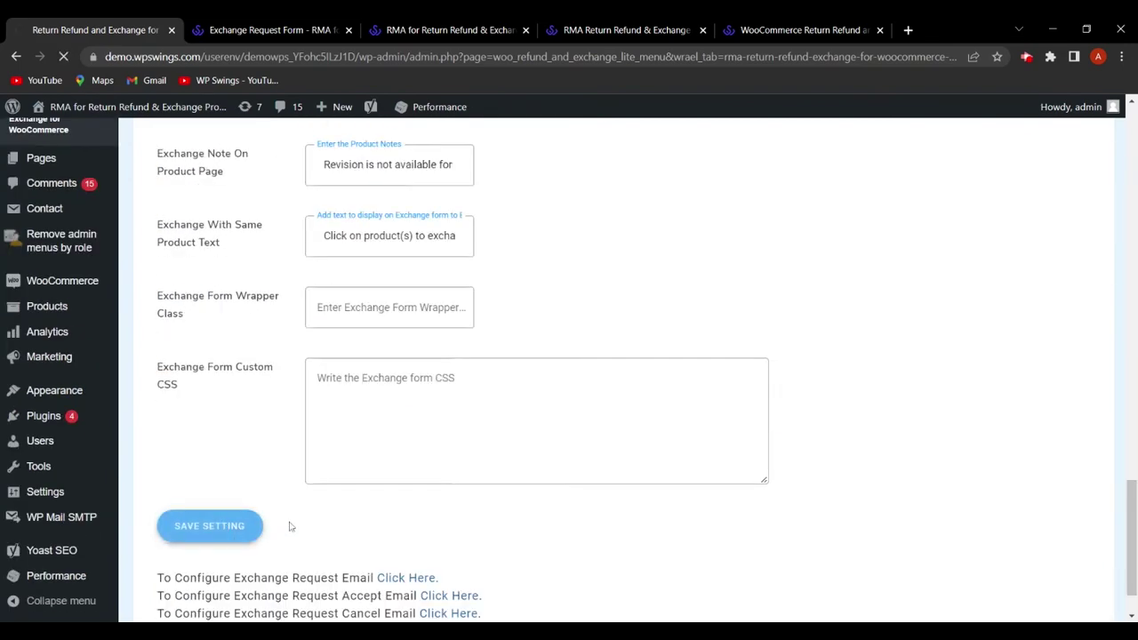
Turn on Enable To Auto Restock When Exchange Request Accepted and save the Exchange settings.
scroll(338, 490, down, 2)
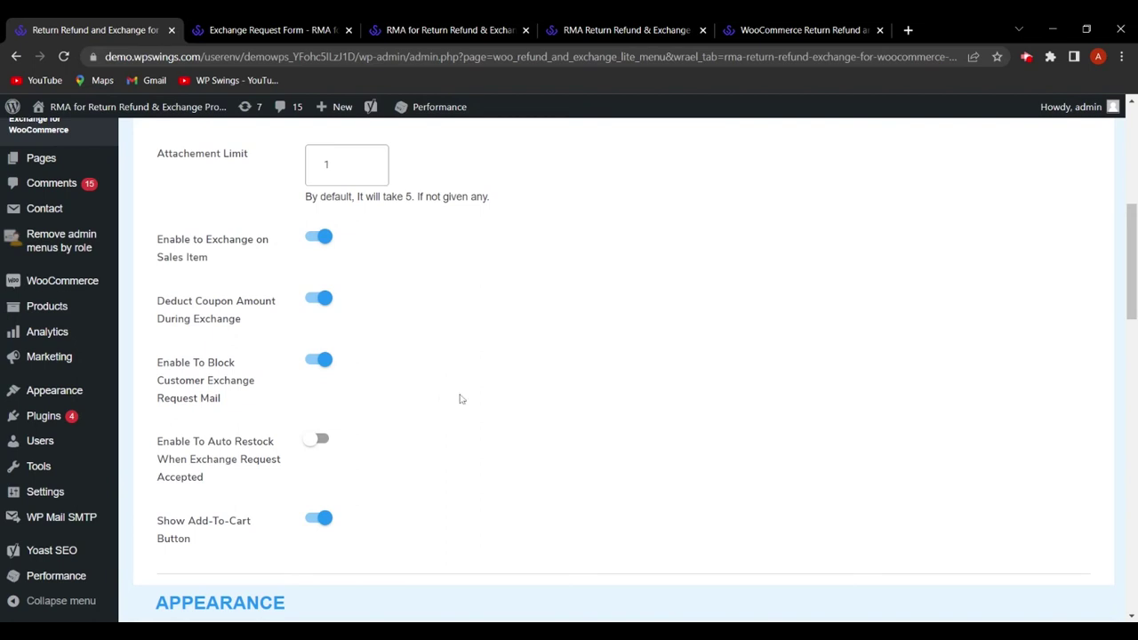
scroll(390, 485, down, 1)
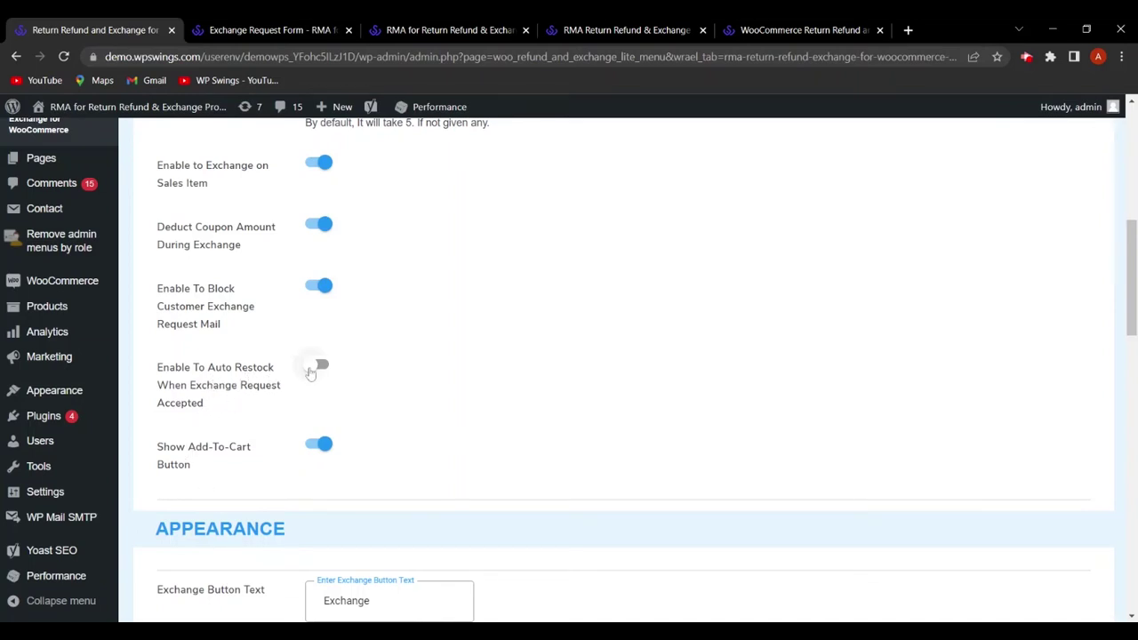
click(326, 367)
scroll(472, 478, down, 1)
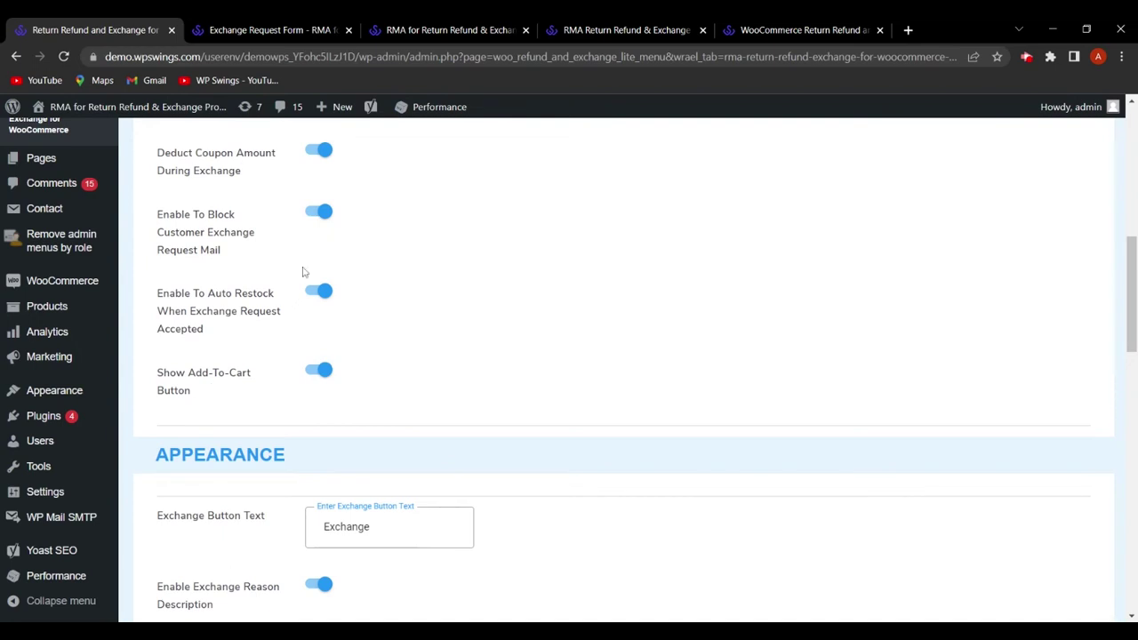
scroll(465, 415, down, 12)
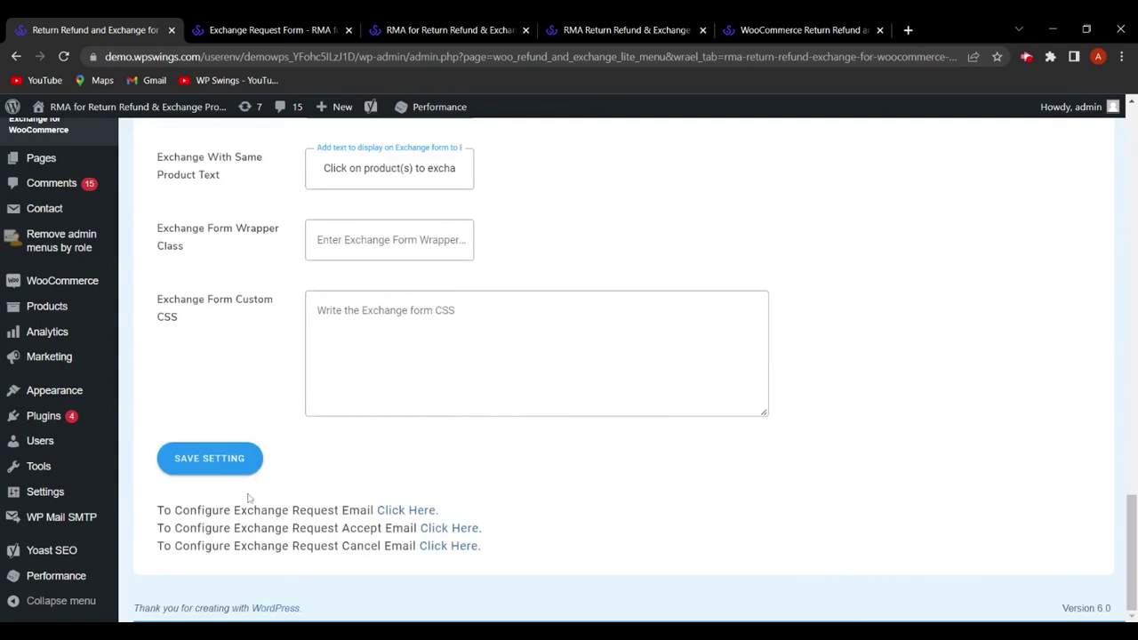
click(210, 458)
Start choosing exchange products from the exchange request form and open the Beanie product page.
click(311, 29)
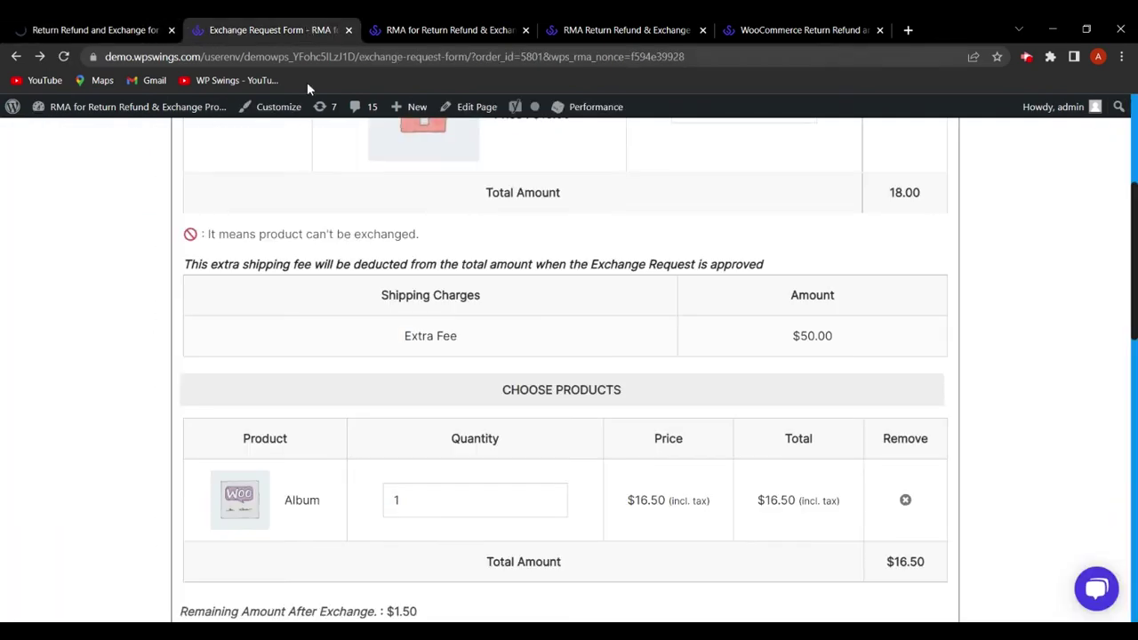
scroll(376, 404, up, 2)
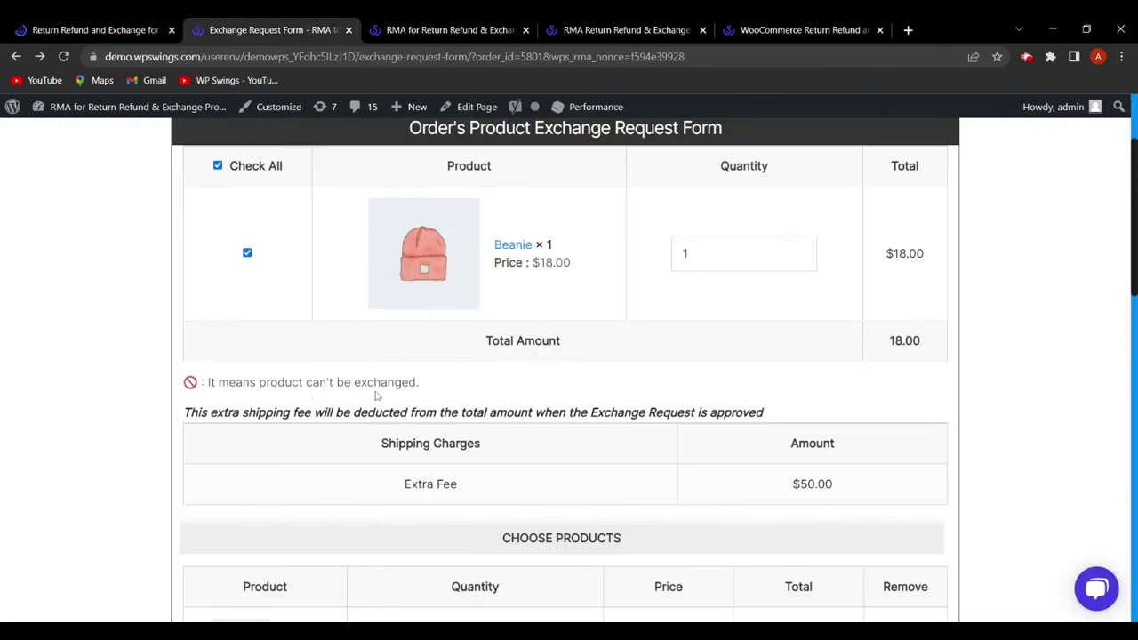
scroll(377, 398, down, 3)
click(552, 320)
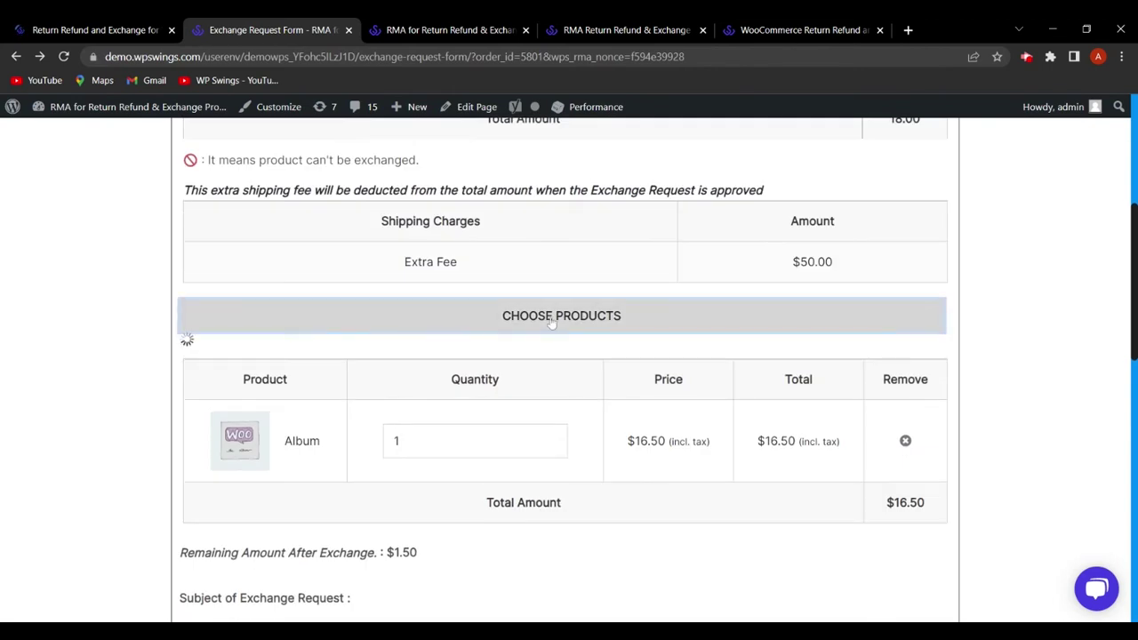
click(351, 373)
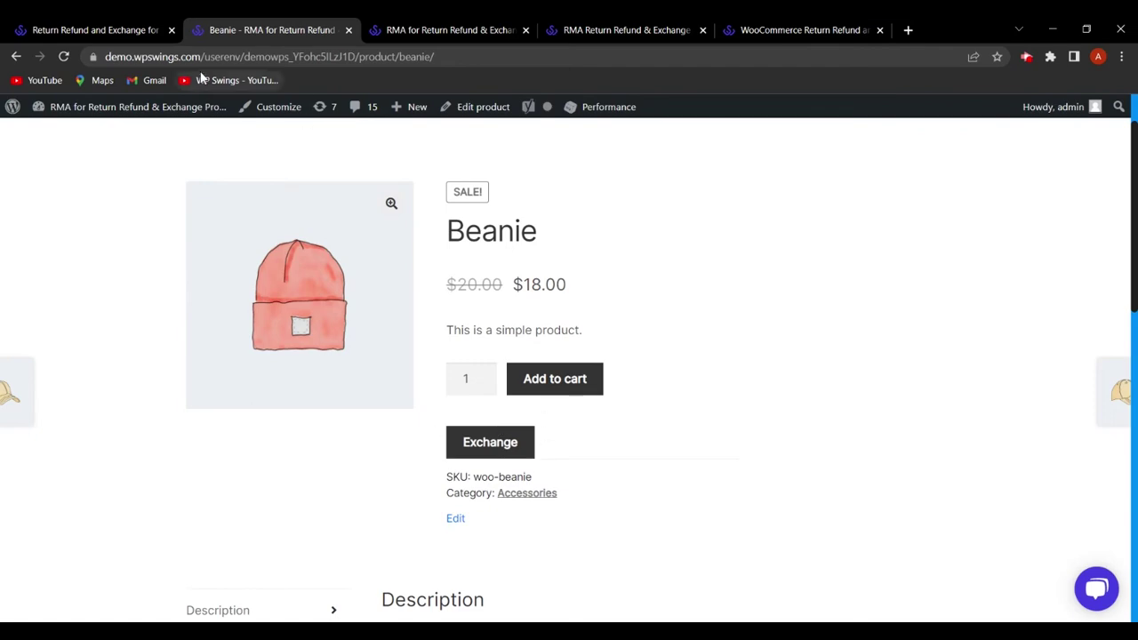
Turn off Show Add-To-Cart Button and save the Exchange settings.
click(106, 32)
scroll(399, 498, down, 8)
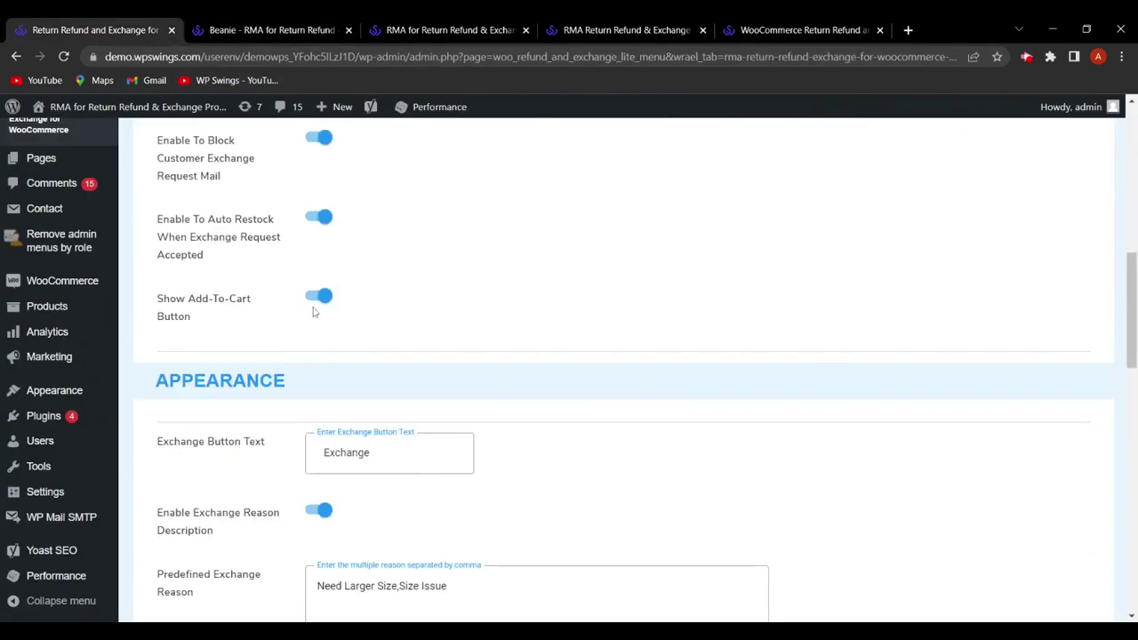
click(318, 297)
scroll(333, 348, down, 10)
click(209, 601)
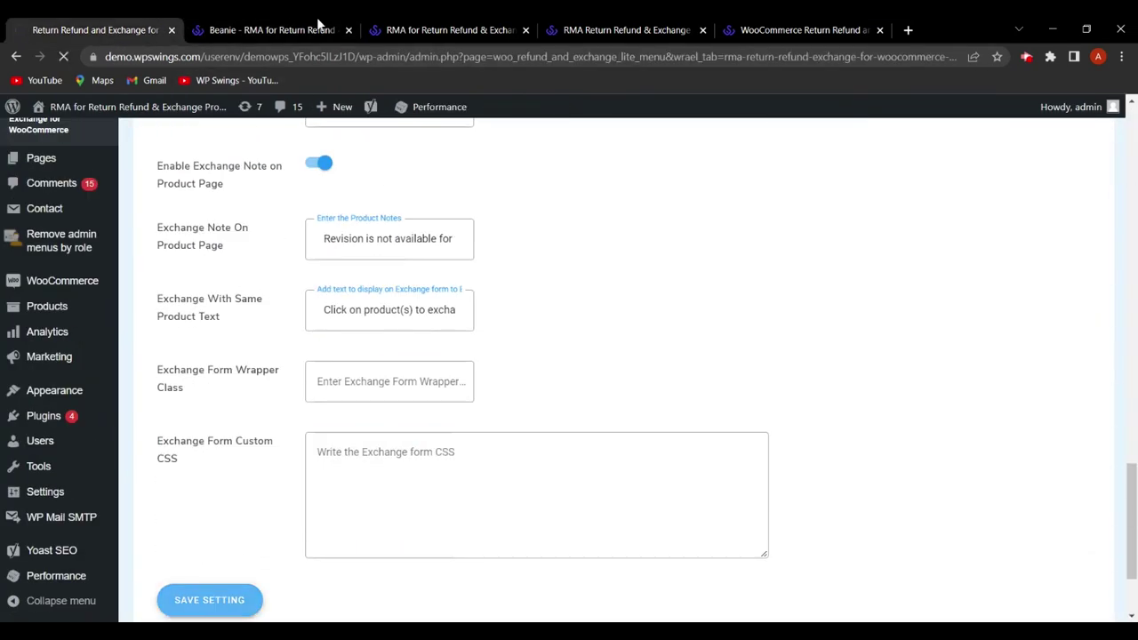
Reload the Beanie product page to check its purchase and exchange buttons, then return to the Exchange settings.
click(313, 29)
key(F5)
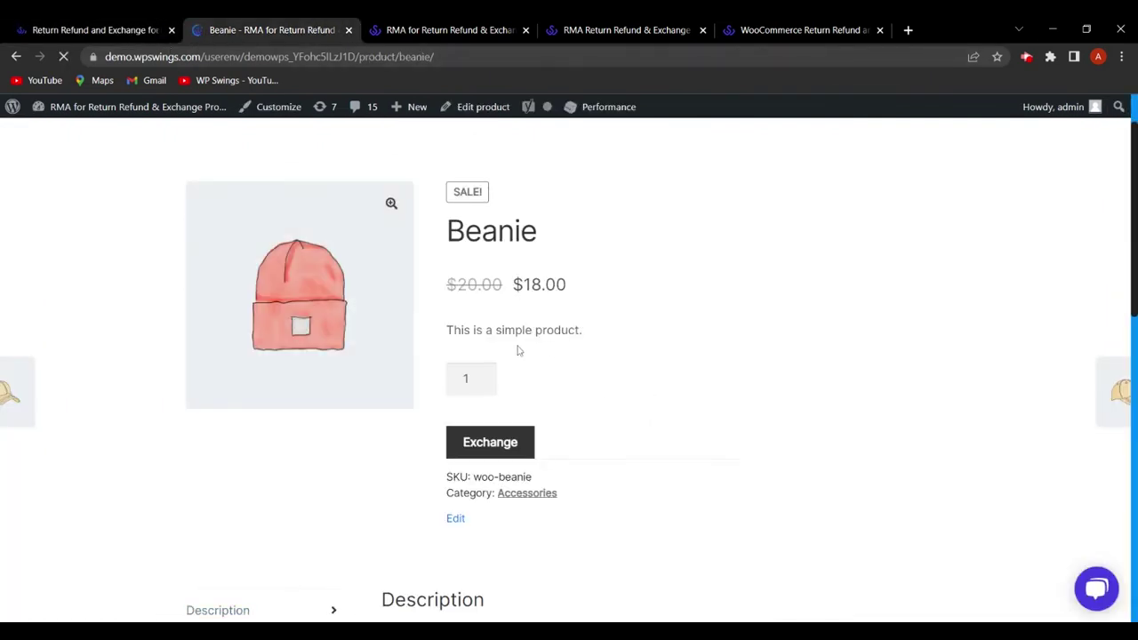
click(112, 22)
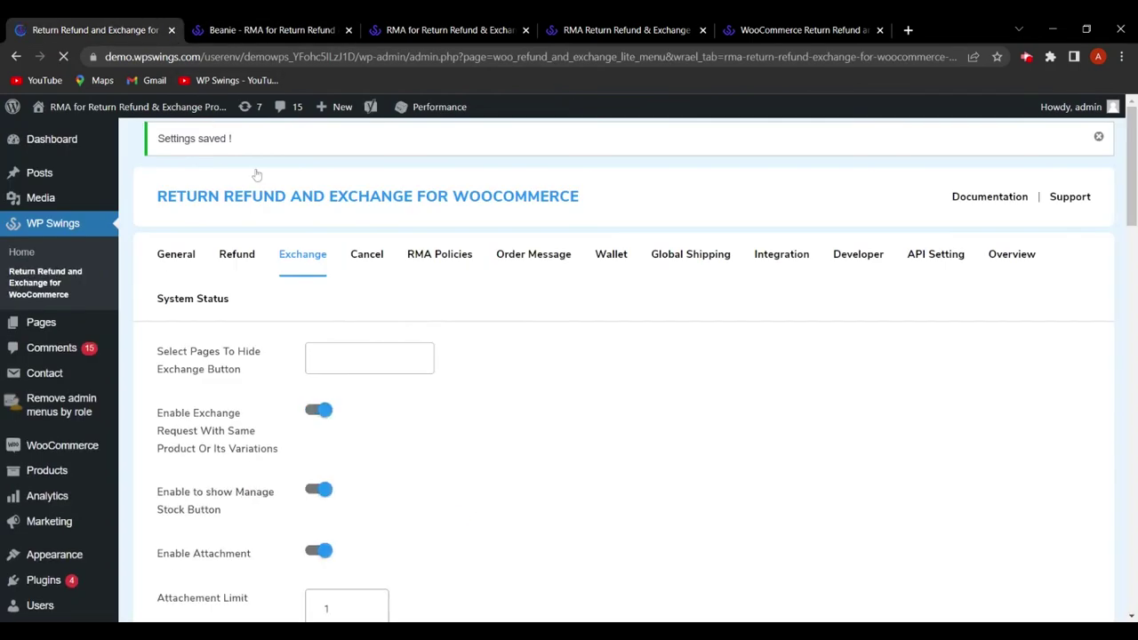
Set the Exchange Button Text in the Exchange appearance settings to "Exchange Button".
scroll(256, 175, down, 8)
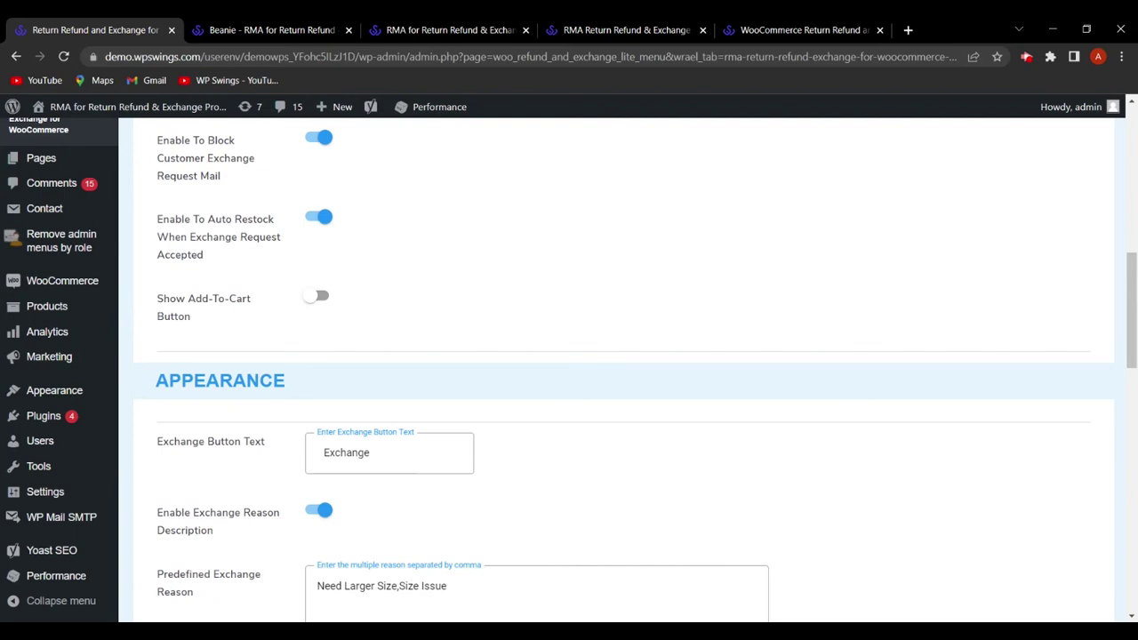
scroll(251, 324, down, 1)
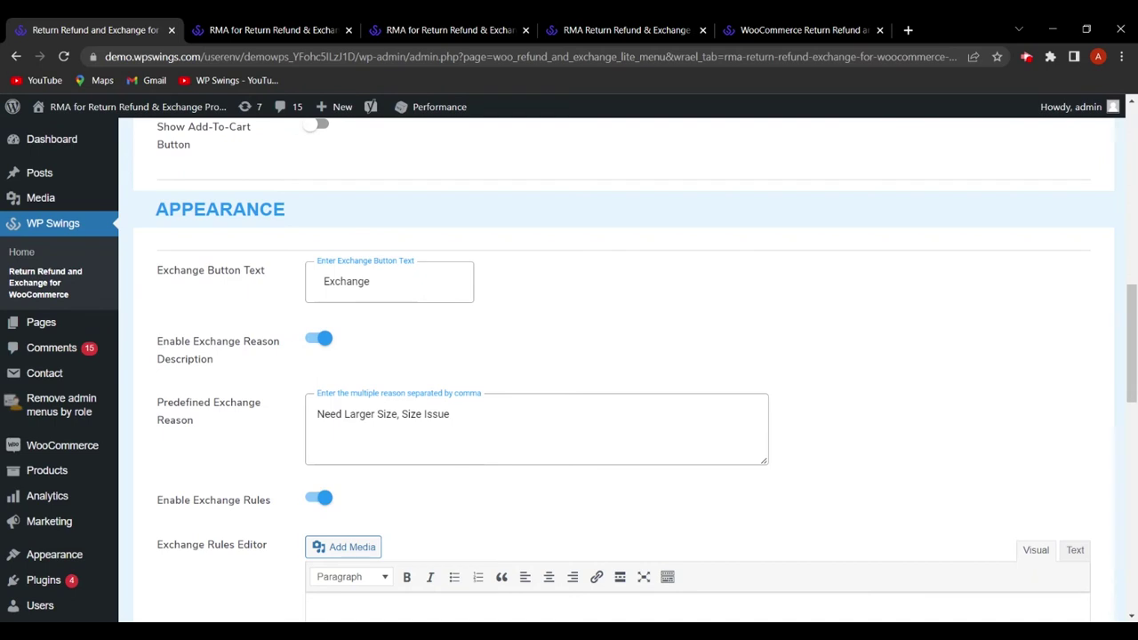
click(323, 266)
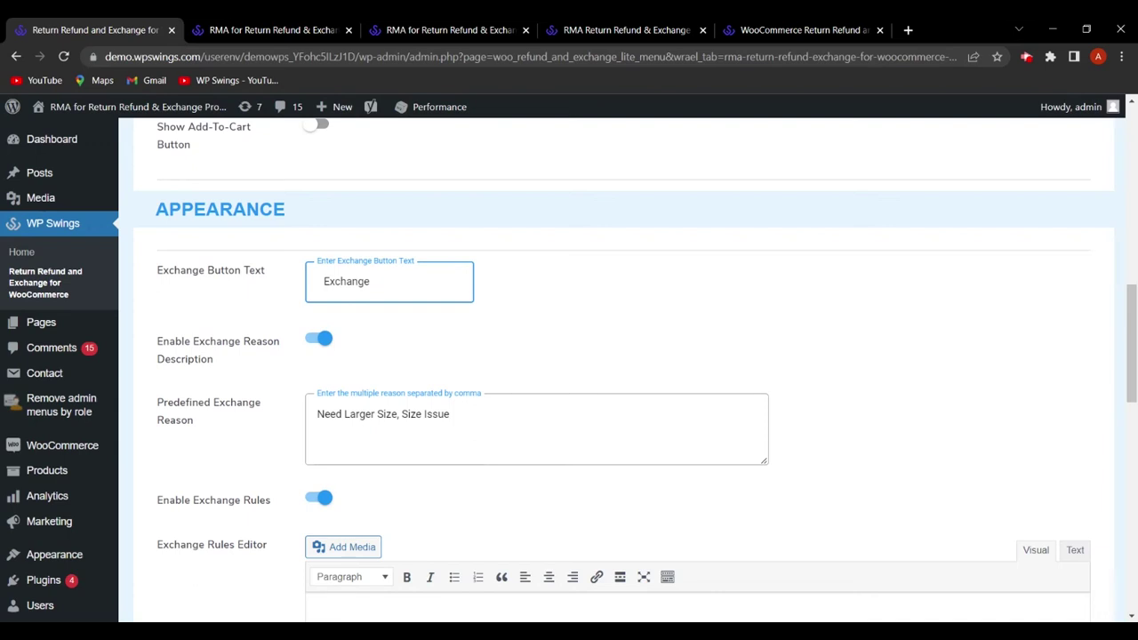
text(Button)
Add "Not Fit" and "Damaged" to the comma-separated Predefined Exchange Reason list.
scroll(401, 374, down, 1)
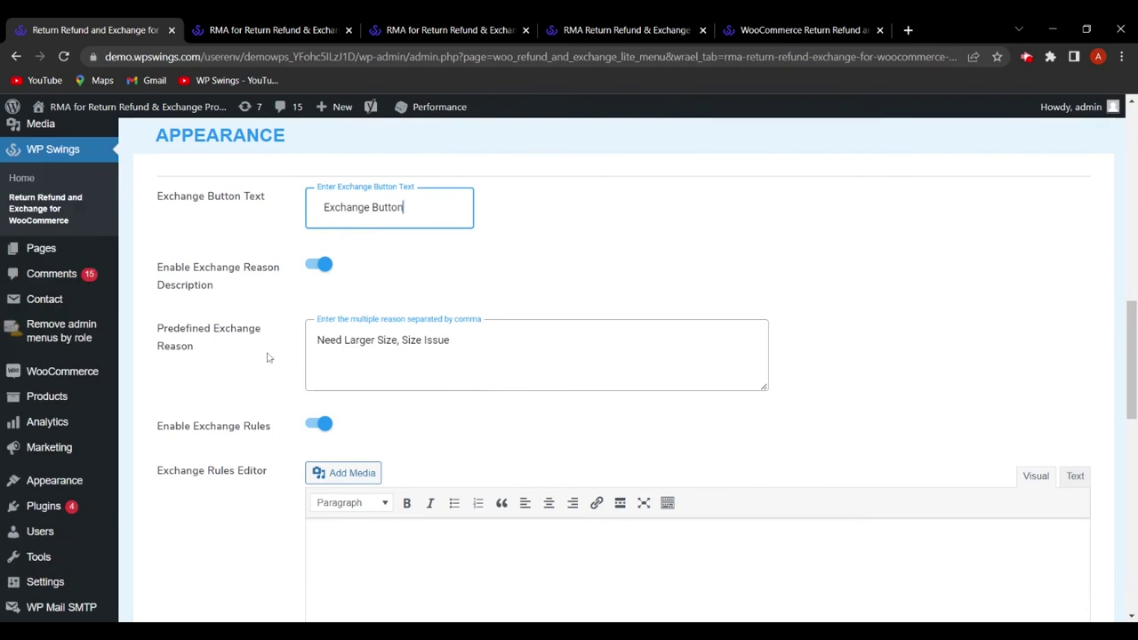
click(499, 356)
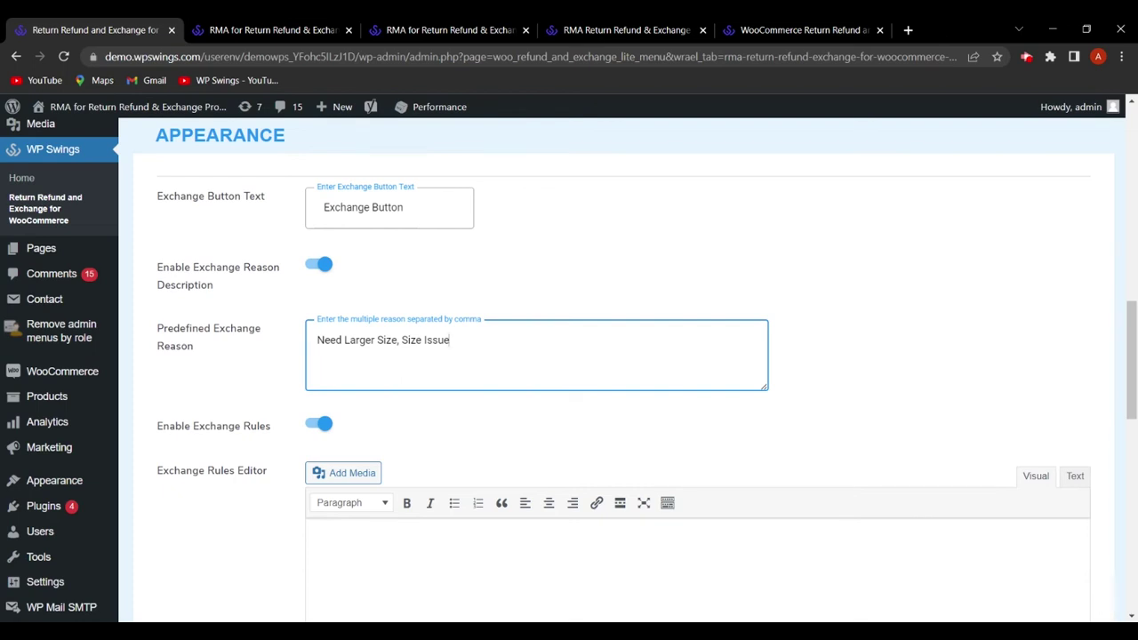
text(, Not Fot, Damsged)
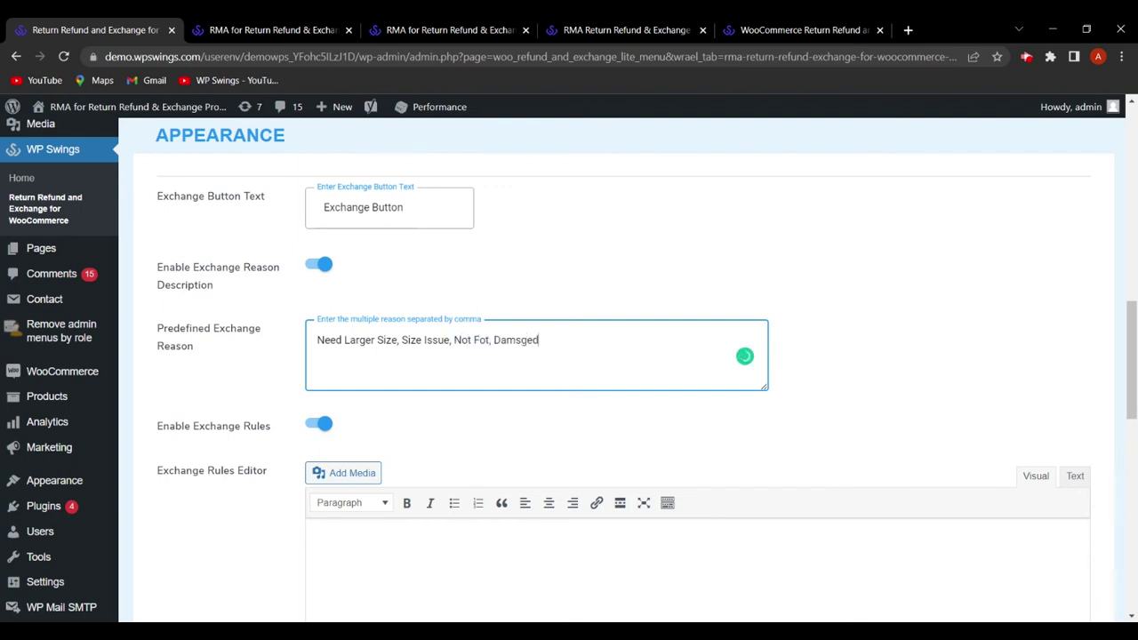
key(BackSpace)
key(BackSpace)
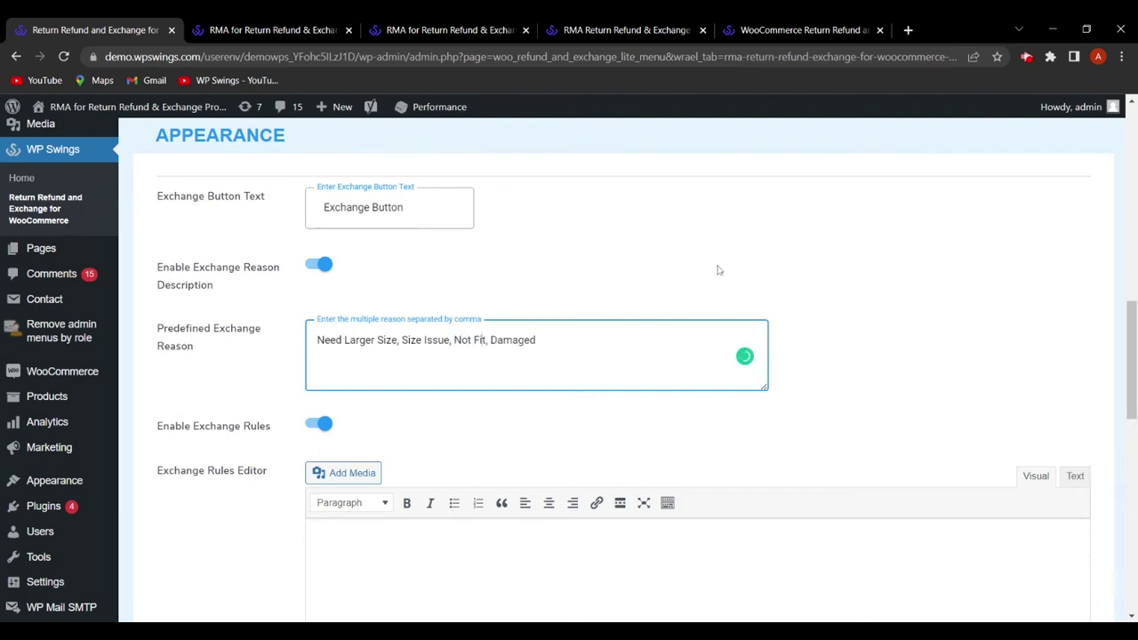
click(719, 266)
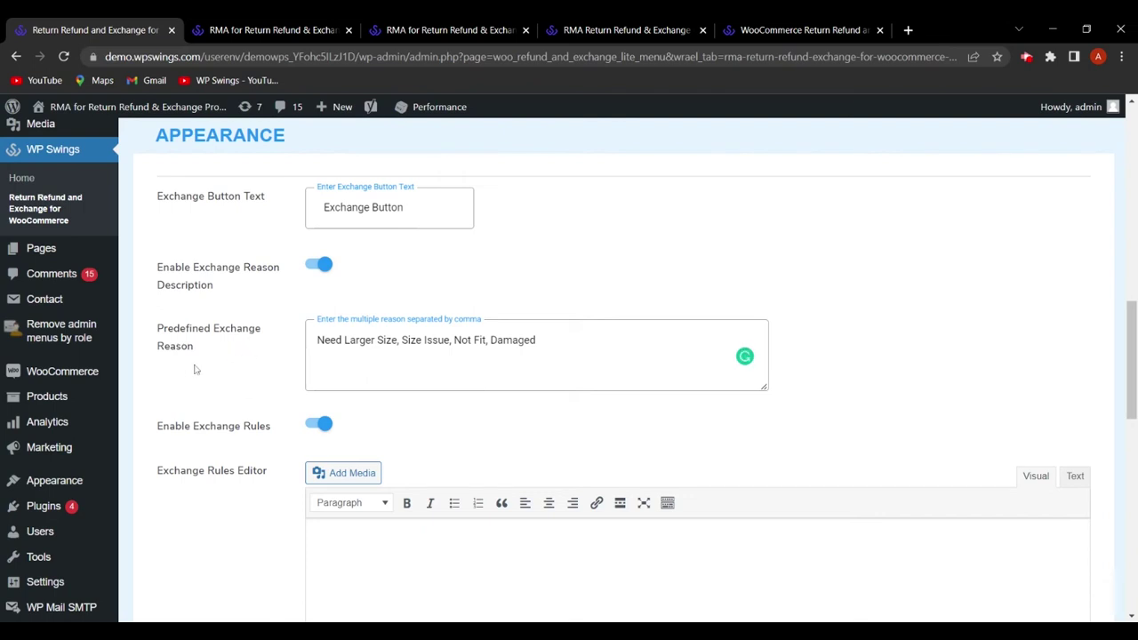
Enter "Please fill out The form description to submit the request." in the Exchange Rules Editor.
scroll(197, 373, down, 2)
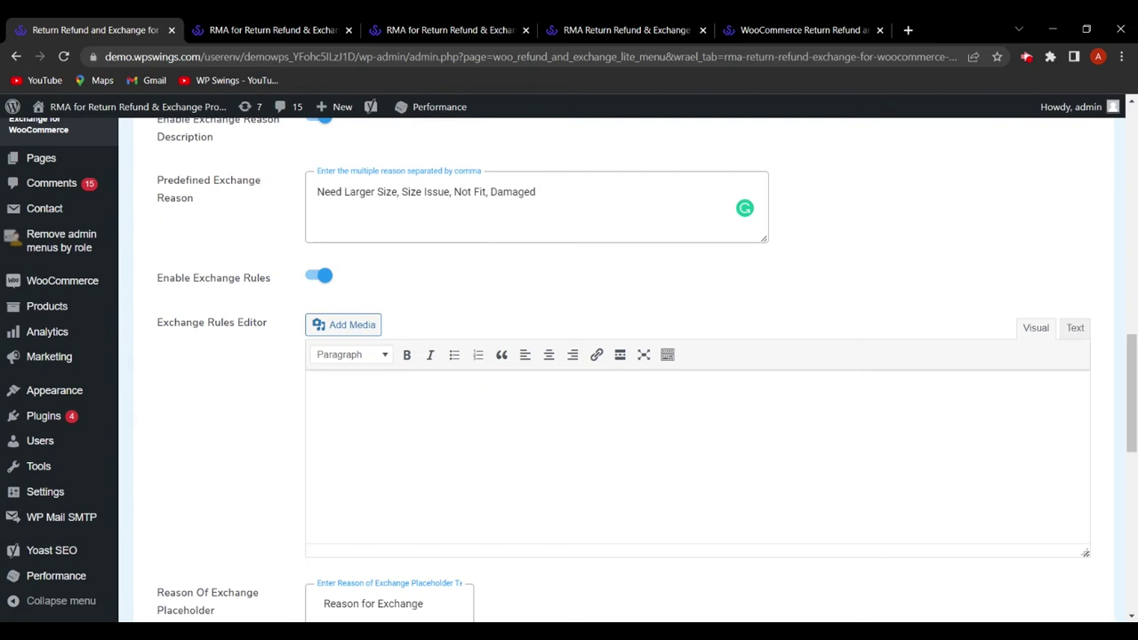
click(314, 385)
text(Please fill The form description to submit the request)
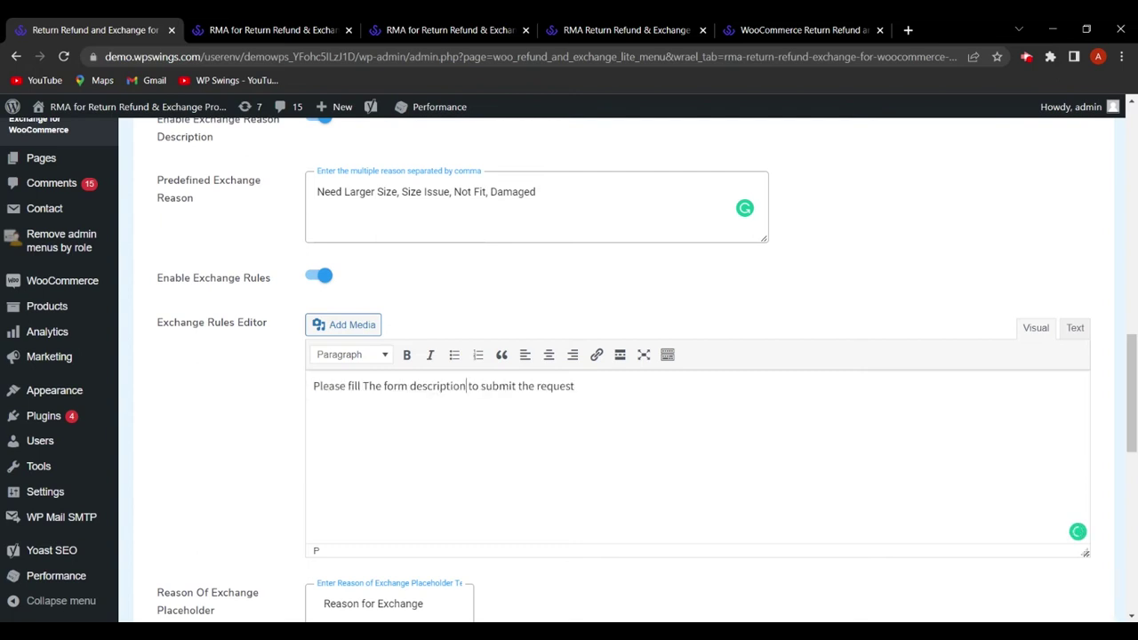
text(.)
mouse_move(372, 391)
click(392, 425)
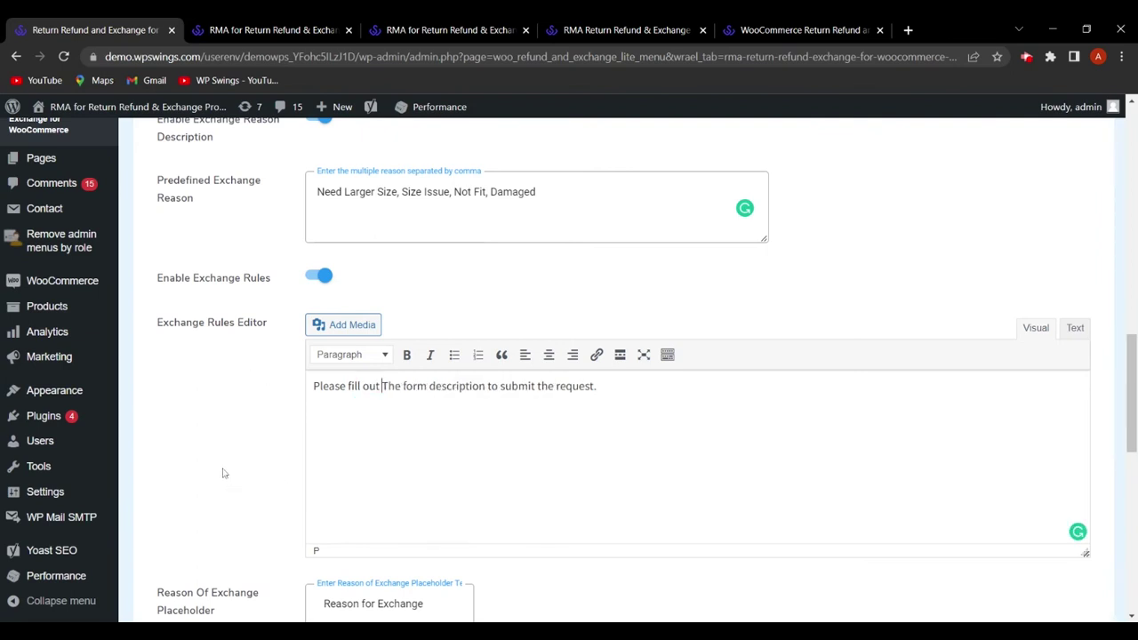
Review the exchange rules, the Reason Of Exchange Placeholder and the full Exchange Request Form Shipping Fee Description.
scroll(224, 472, down, 2)
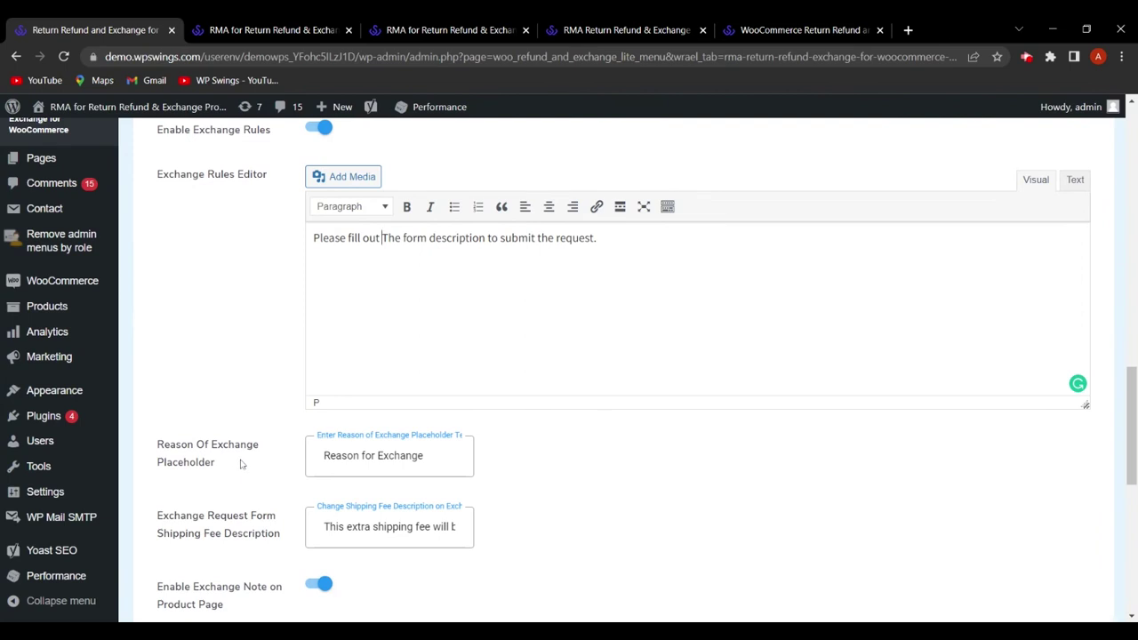
scroll(242, 461, up, 2)
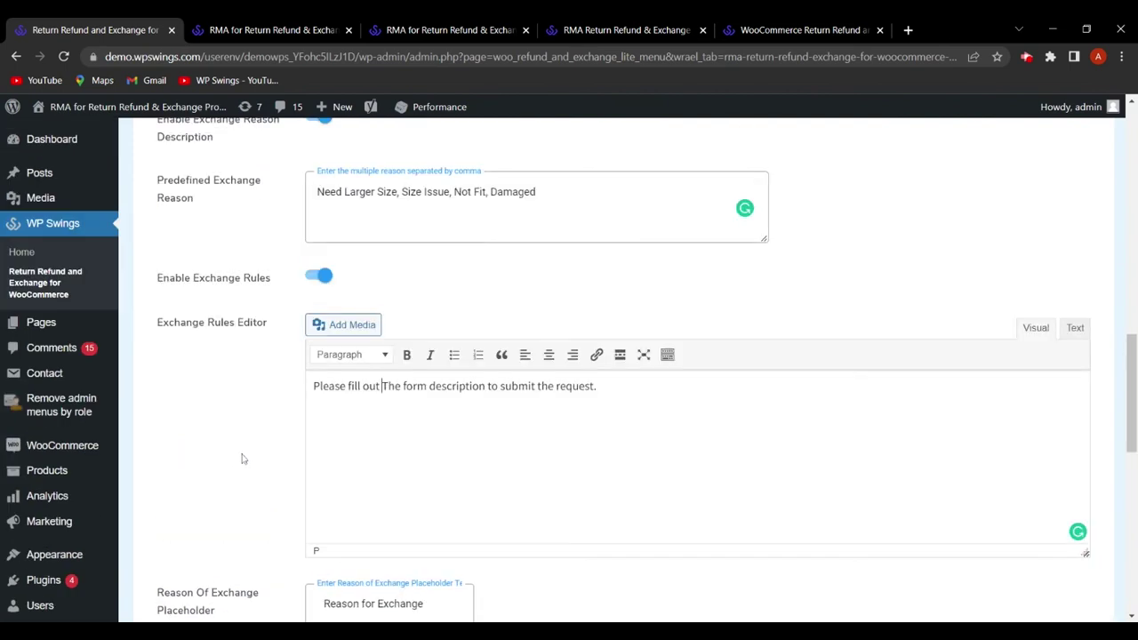
scroll(249, 369, down, 2)
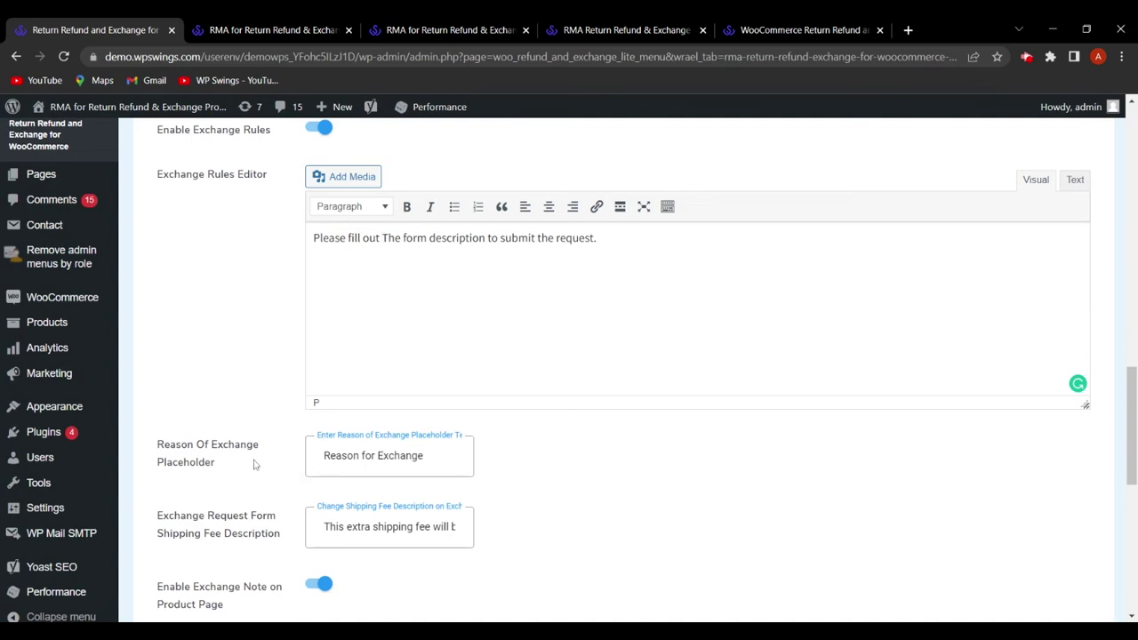
scroll(264, 476, down, 1)
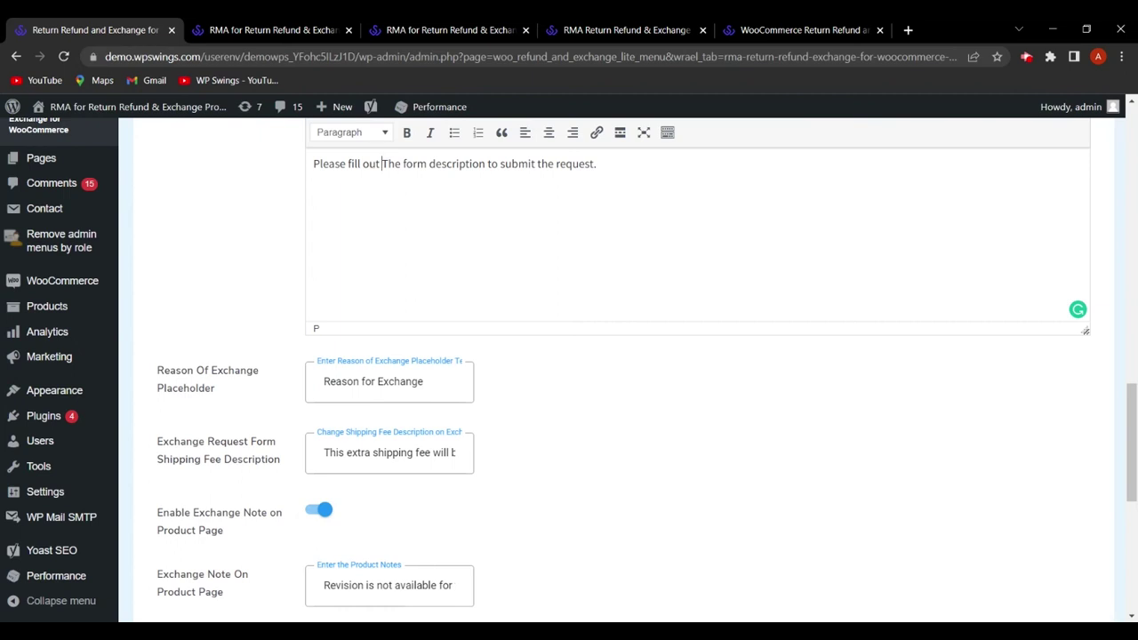
key(Tab)
key(Tab)
drag(323, 452, 465, 460)
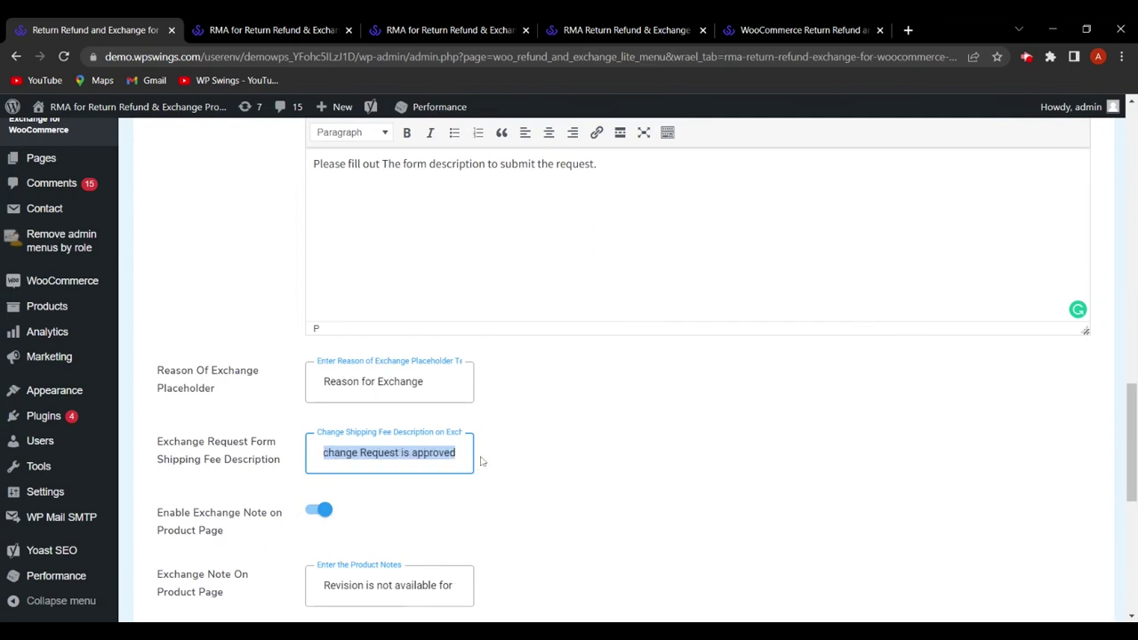
click(638, 491)
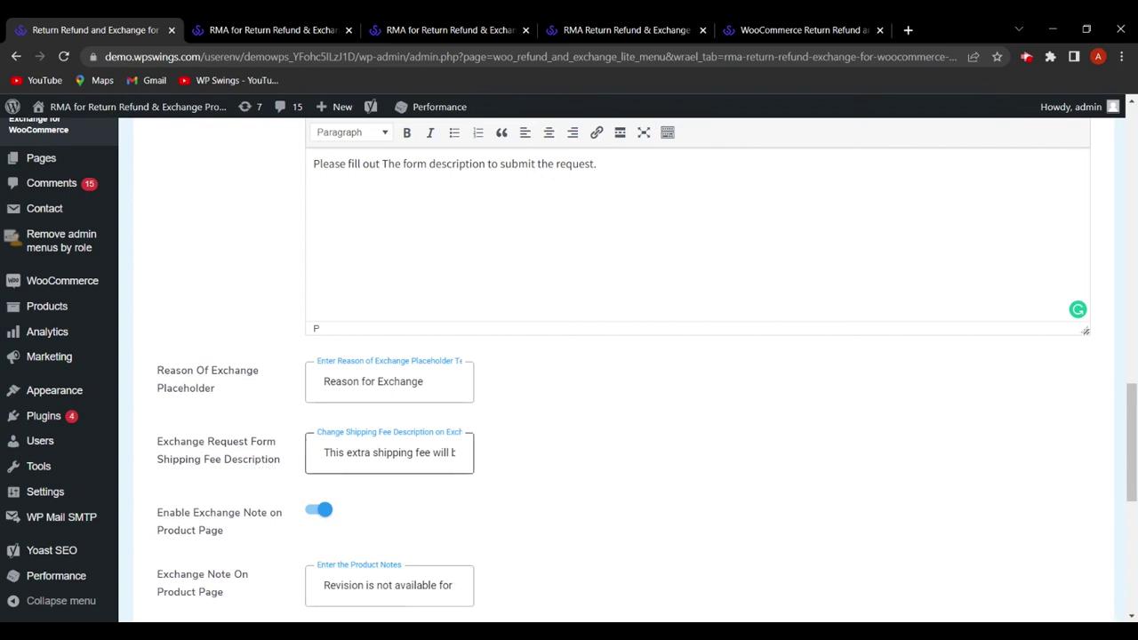
Save the Exchange settings after looking over the remaining product note, same-product text and custom CSS options.
scroll(626, 480, down, 2)
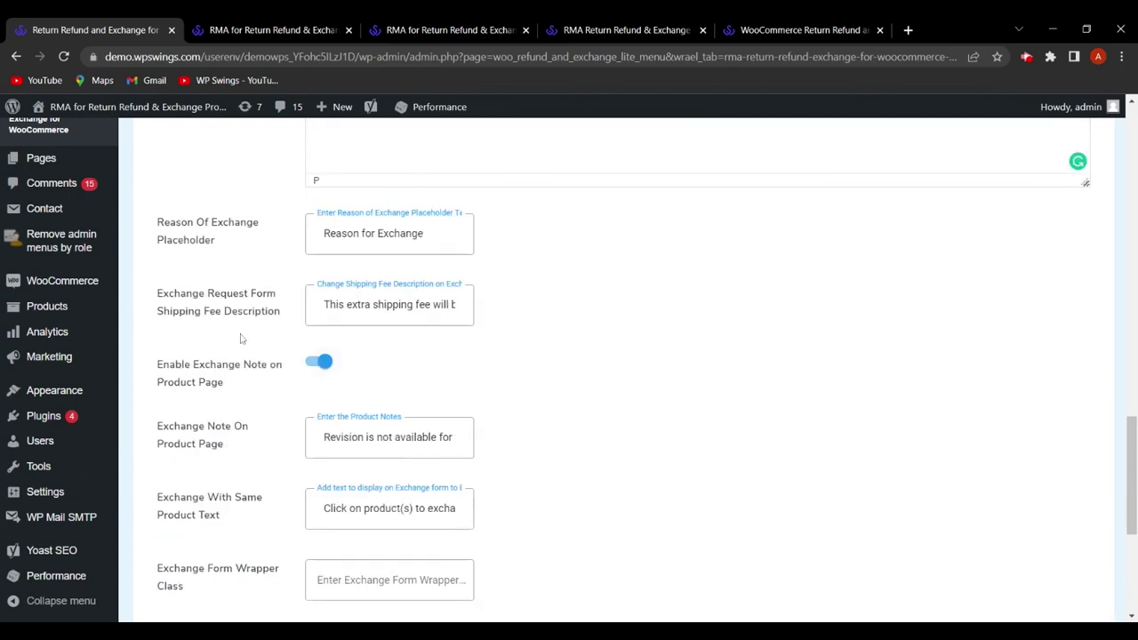
scroll(439, 339, down, 4)
click(216, 453)
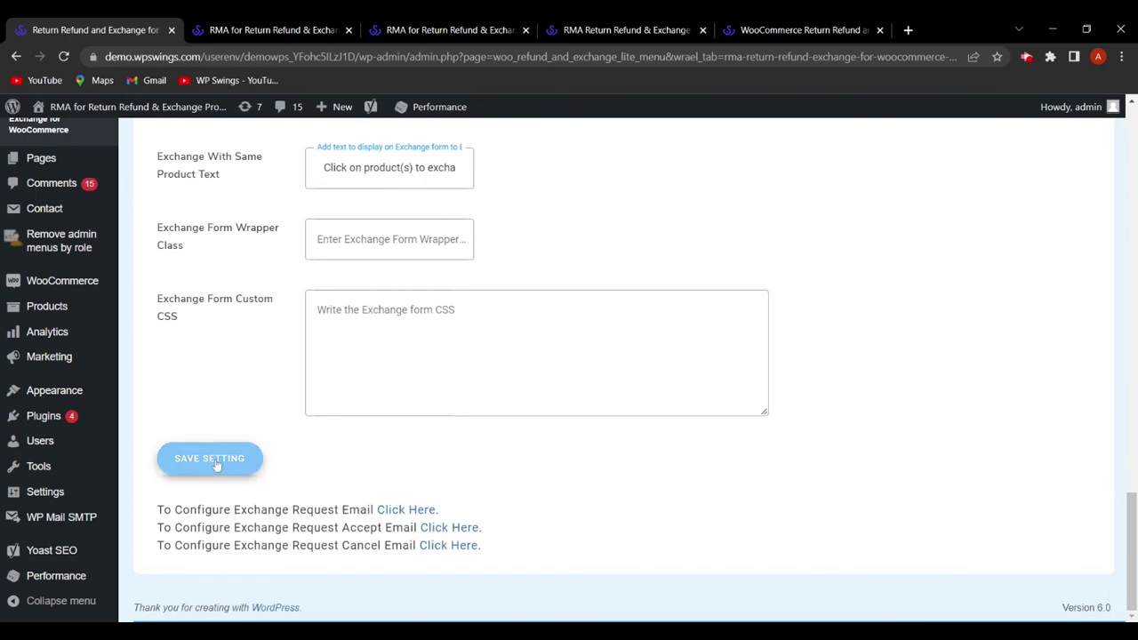
Refresh the customer's orders list and open the exchange request form for the newest on-hold order.
click(305, 29)
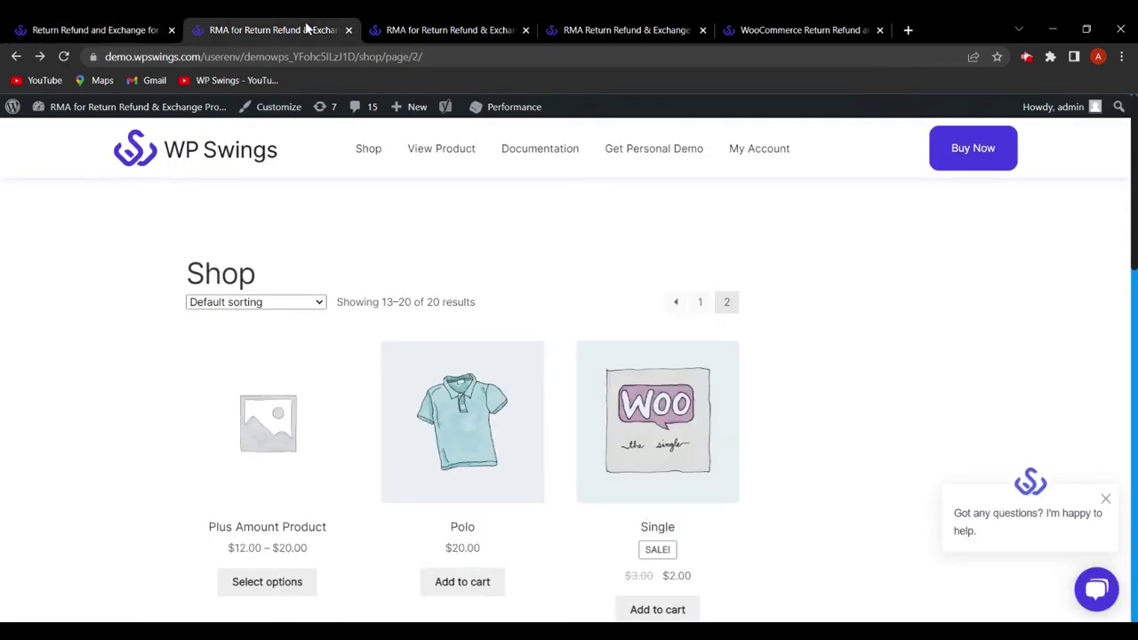
key(ctrl+Tab)
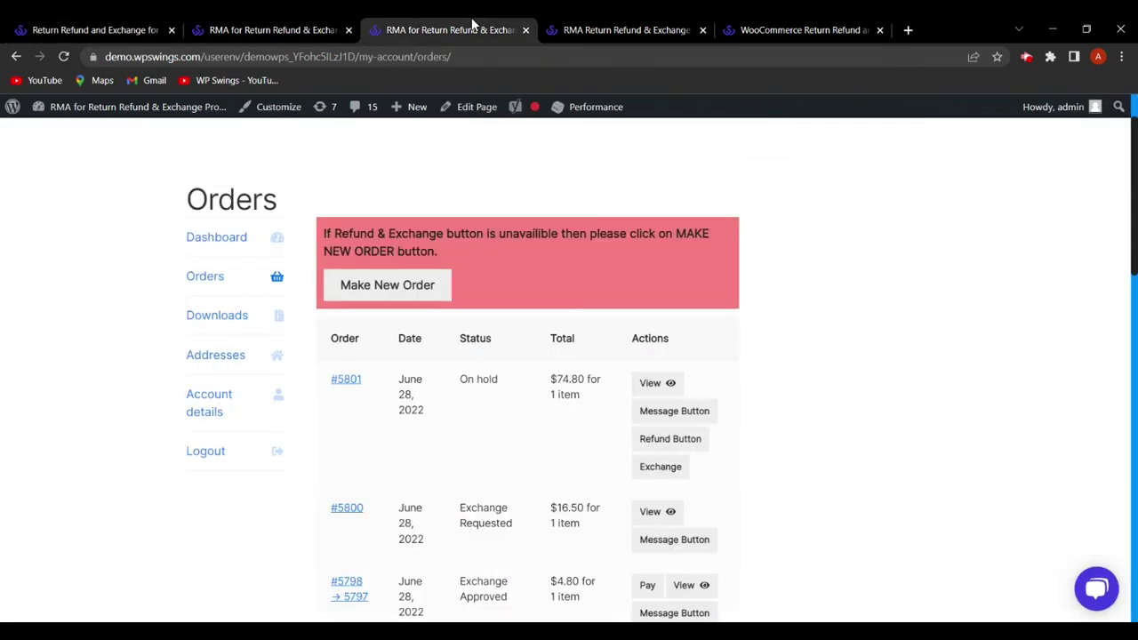
click(676, 470)
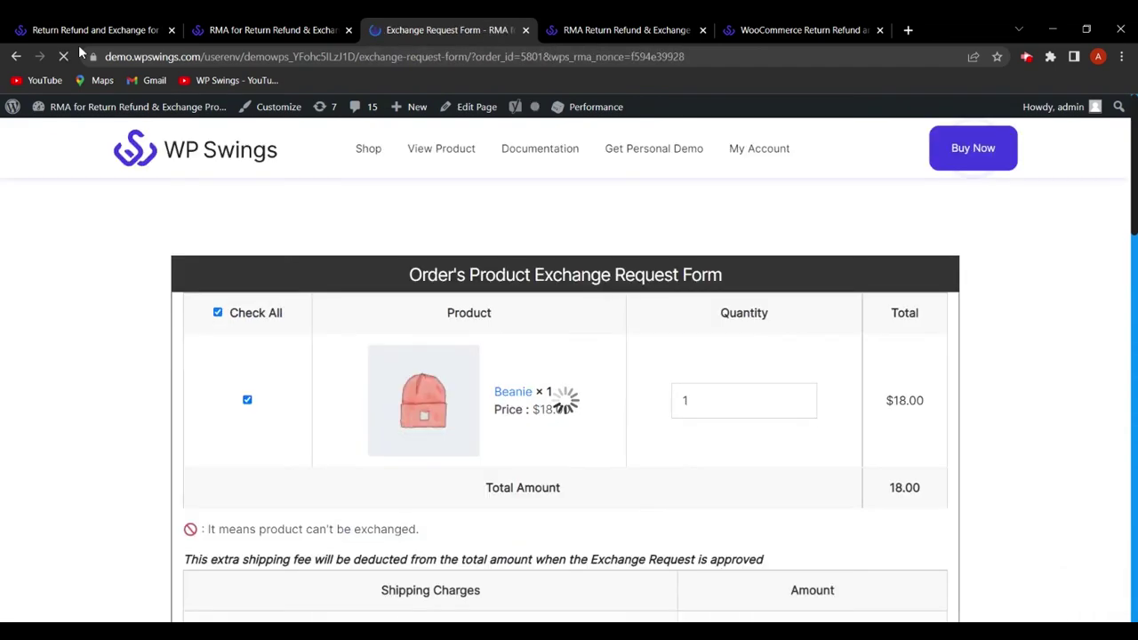
click(16, 58)
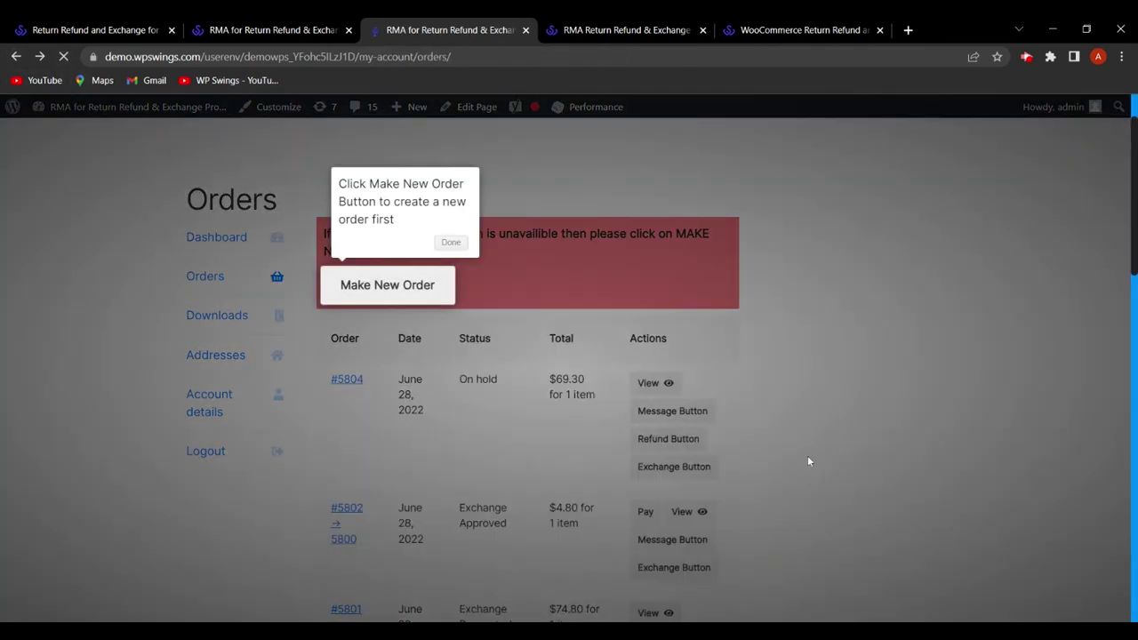
click(807, 456)
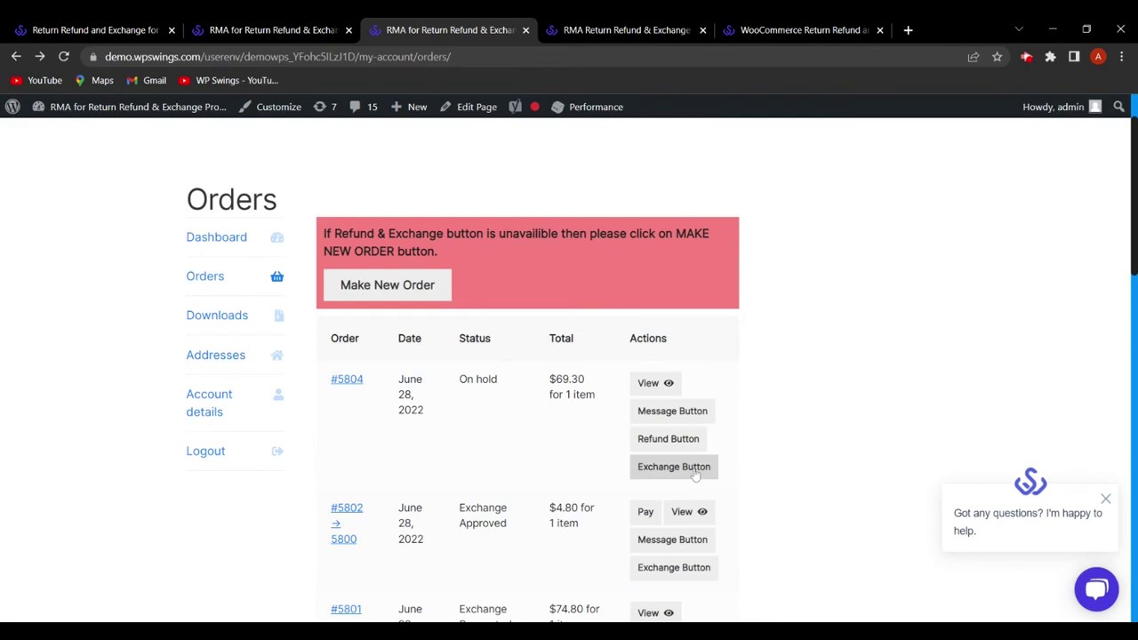
click(697, 477)
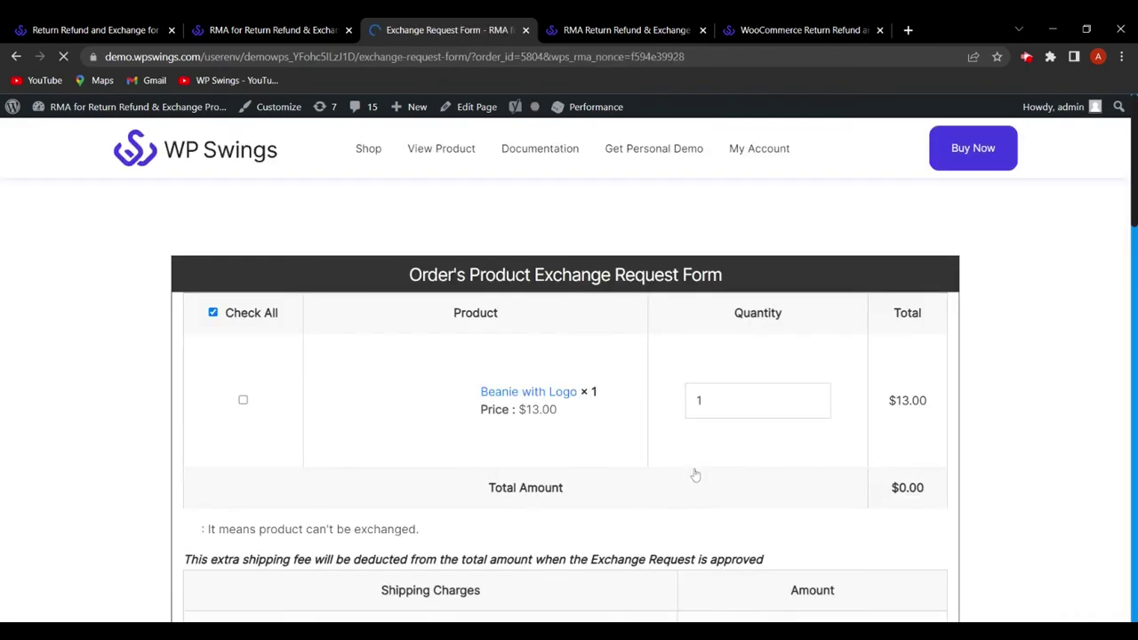
Check the predefined reasons on the exchange request form and set the Subject of Exchange Request to Damaged.
scroll(1026, 420, down, 1)
scroll(929, 438, down, 4)
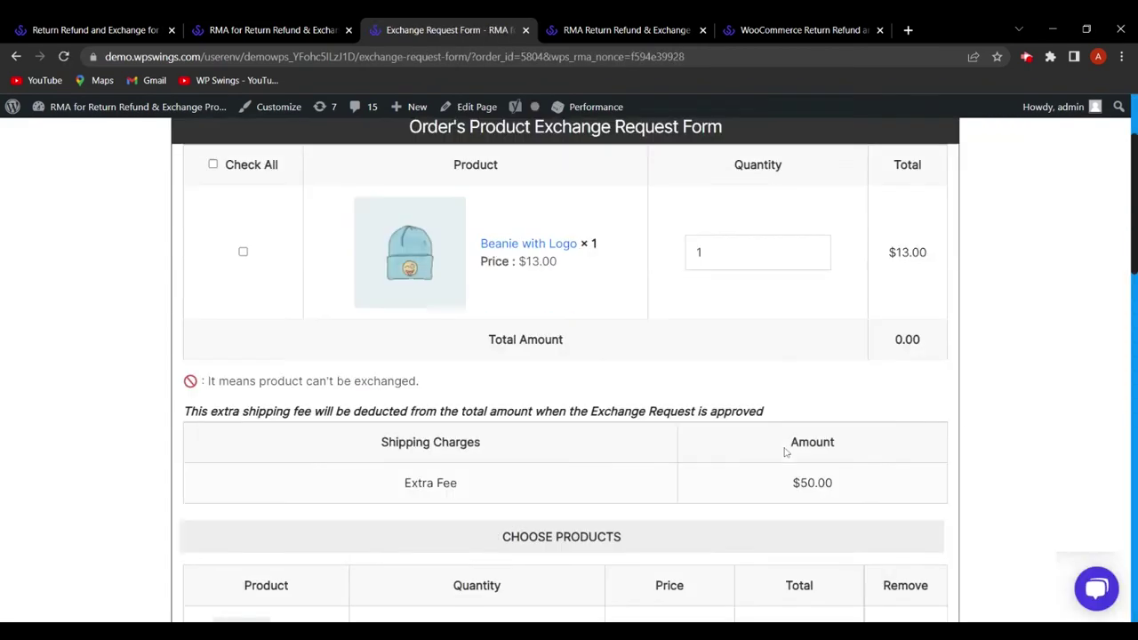
scroll(415, 409, down, 4)
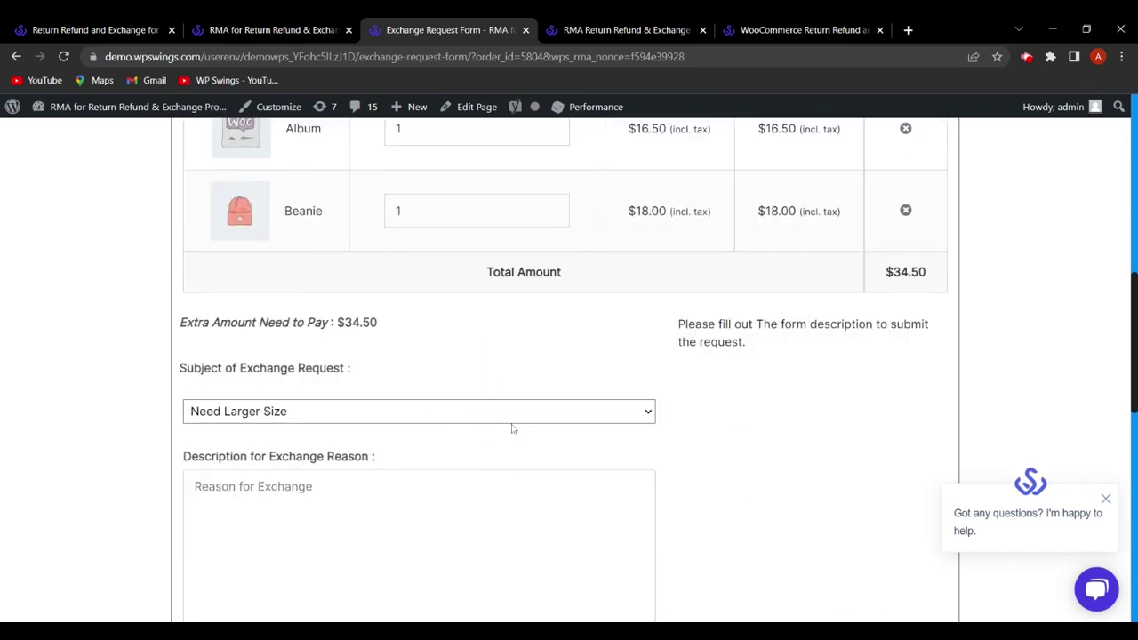
click(282, 428)
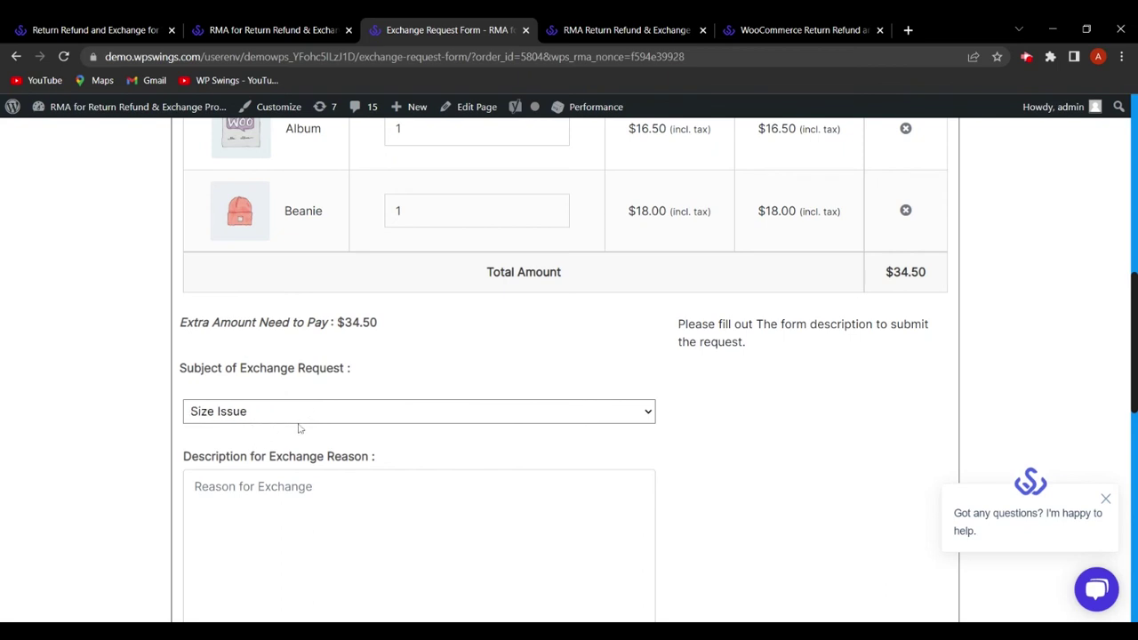
click(338, 423)
click(343, 415)
click(279, 470)
scroll(595, 457, down, 2)
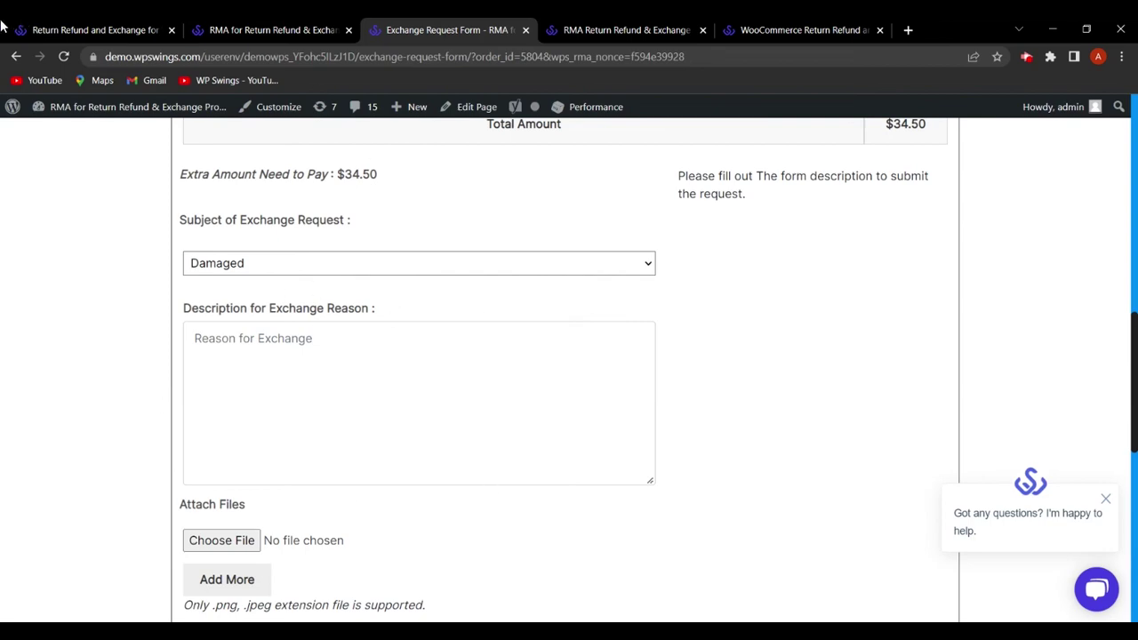
Compare the Exchange appearance settings with the reason description, rules text and shipping fee description on the exchange request form.
click(89, 32)
scroll(348, 443, down, 10)
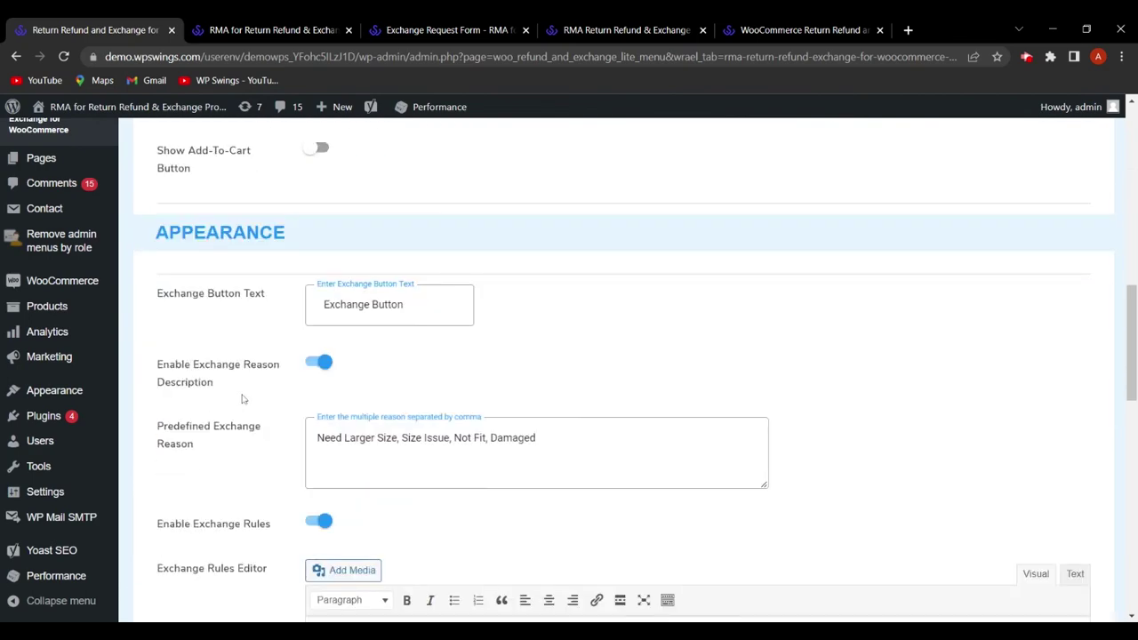
click(385, 27)
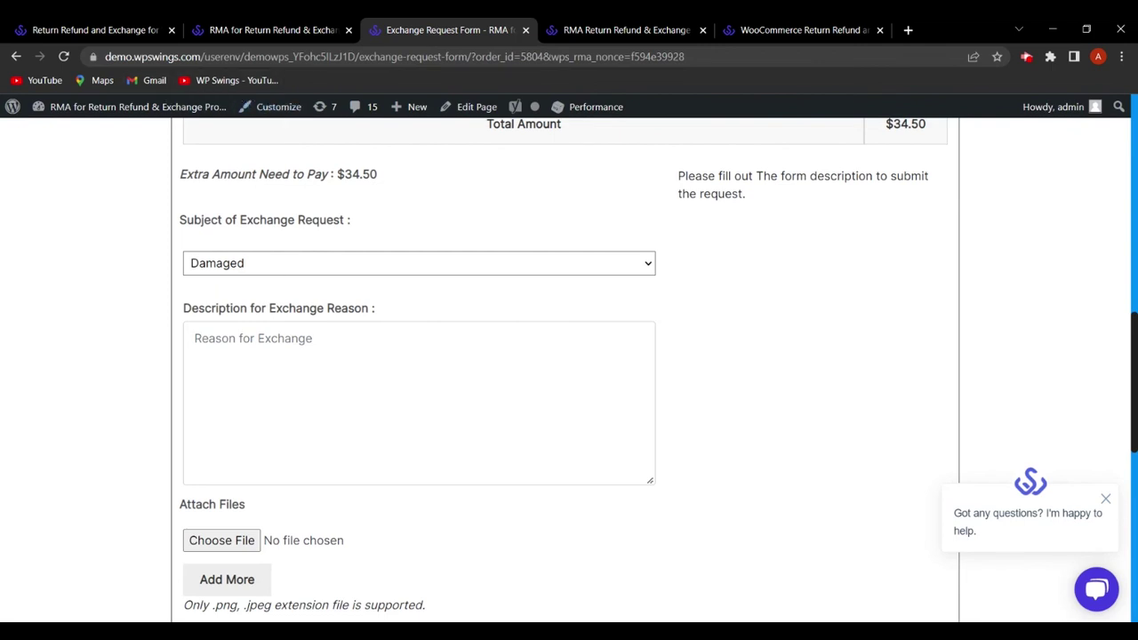
scroll(546, 479, down, 3)
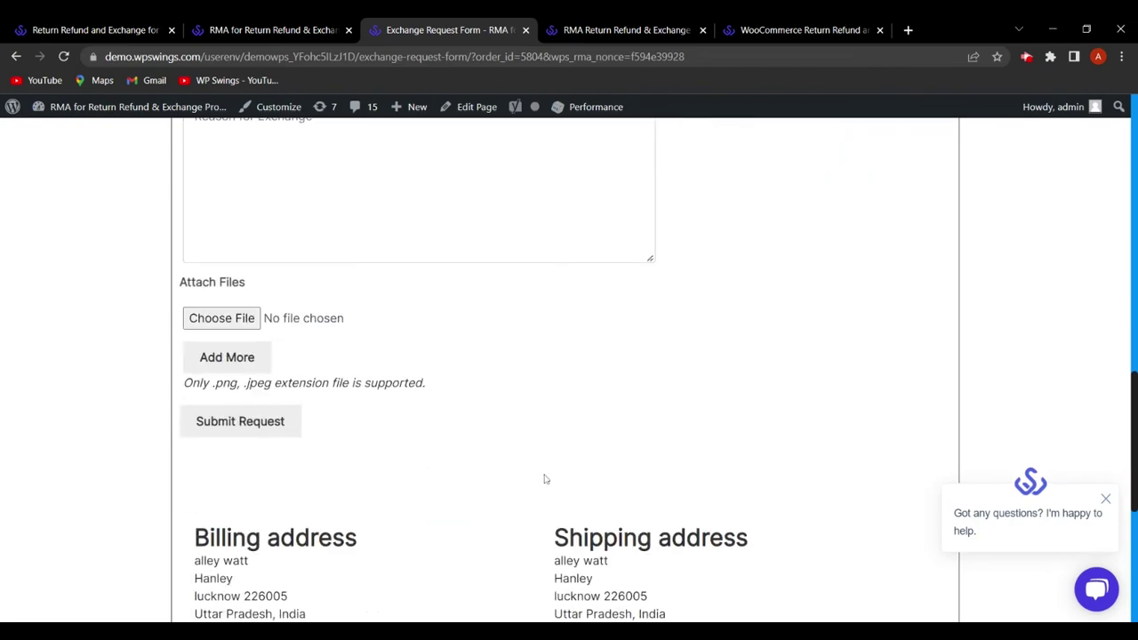
scroll(546, 479, up, 5)
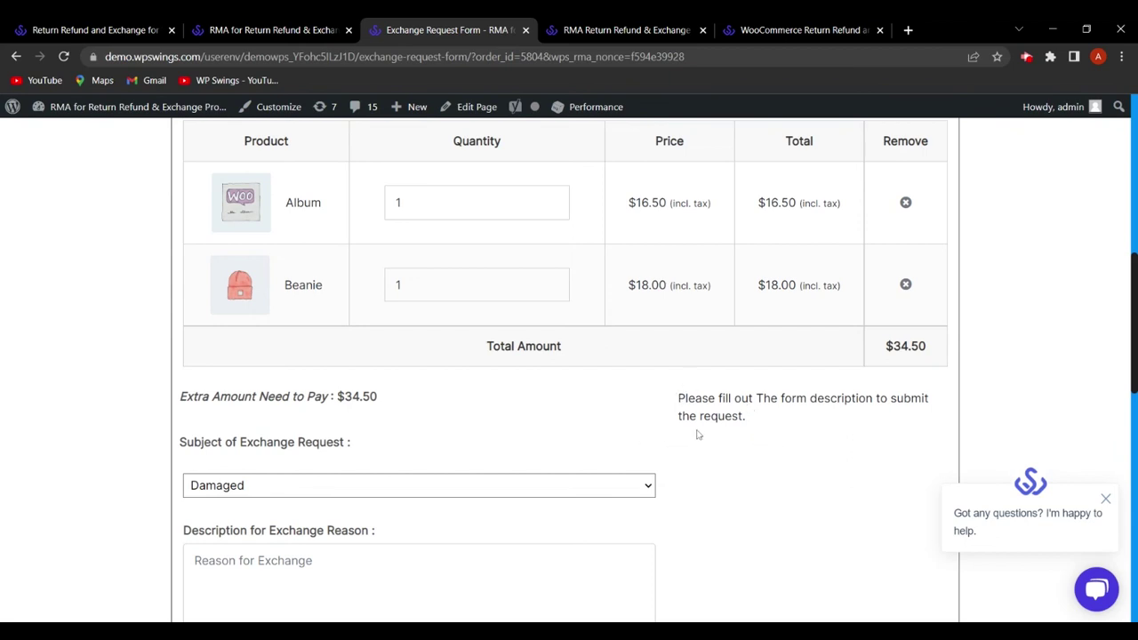
scroll(698, 435, up, 3)
scroll(516, 435, up, 1)
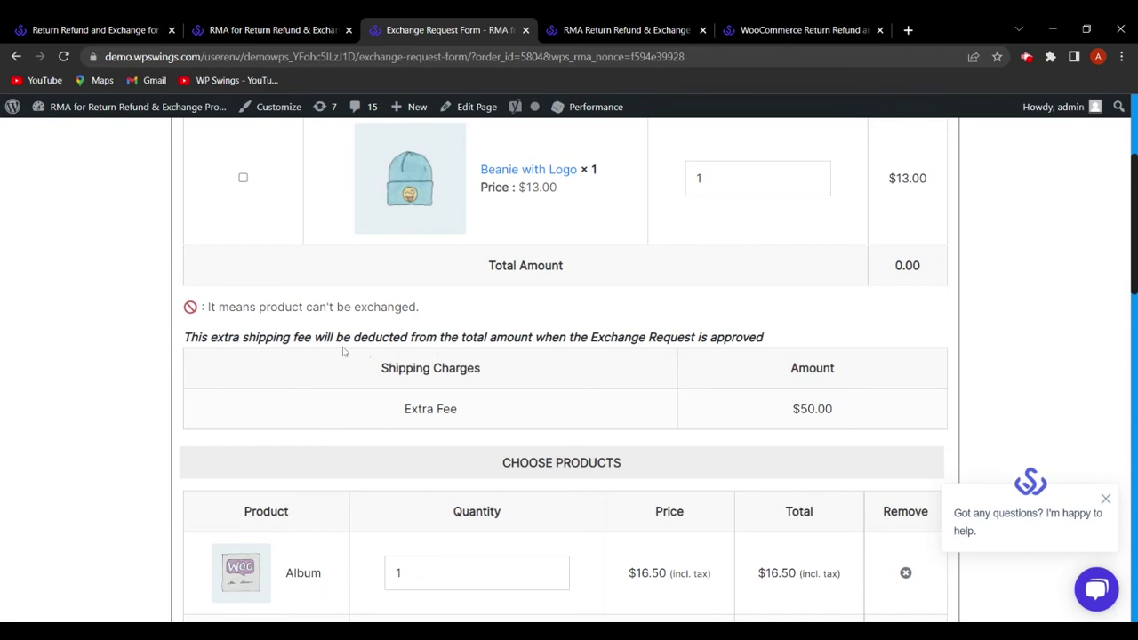
click(121, 26)
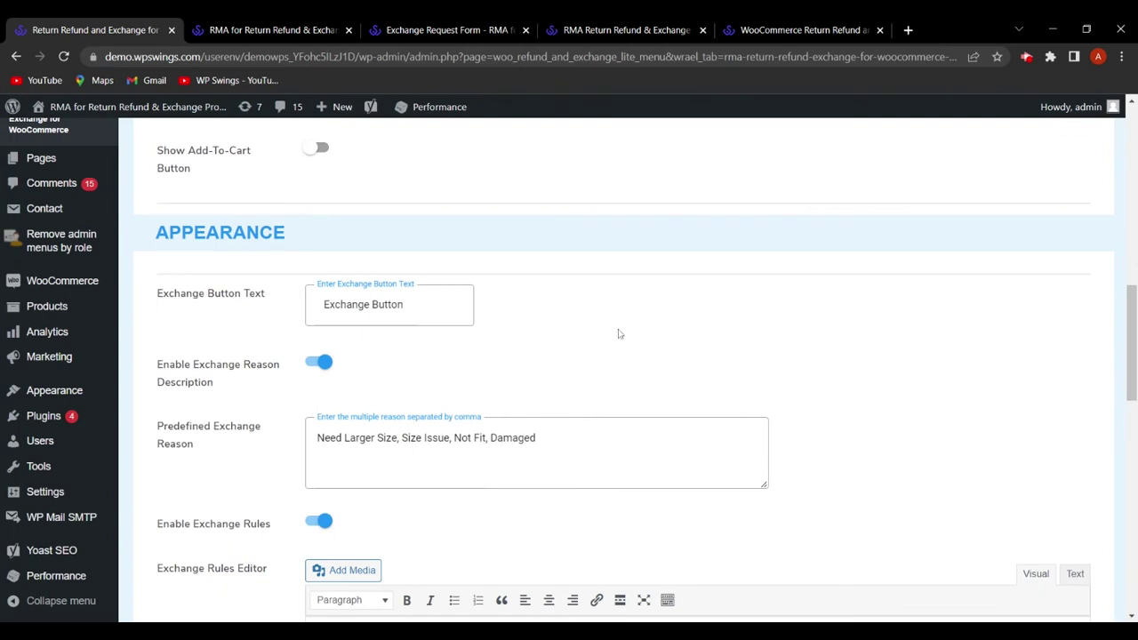
Review the Exchange Note On Product Page text in the Exchange settings and save the settings.
scroll(619, 333, down, 10)
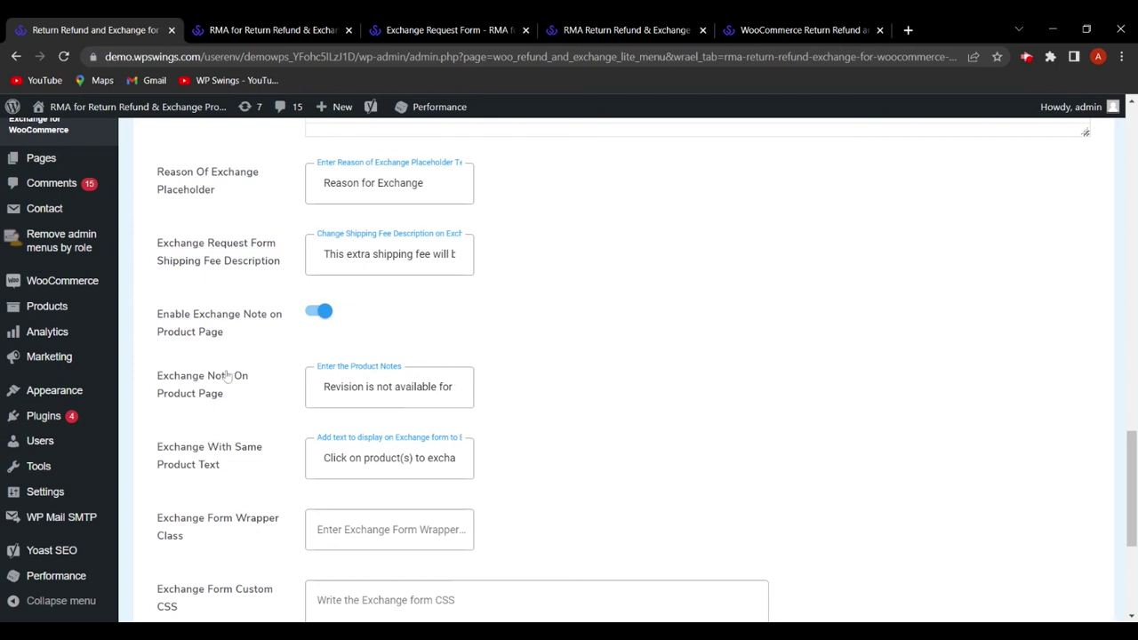
scroll(227, 377, down, 1)
click(318, 319)
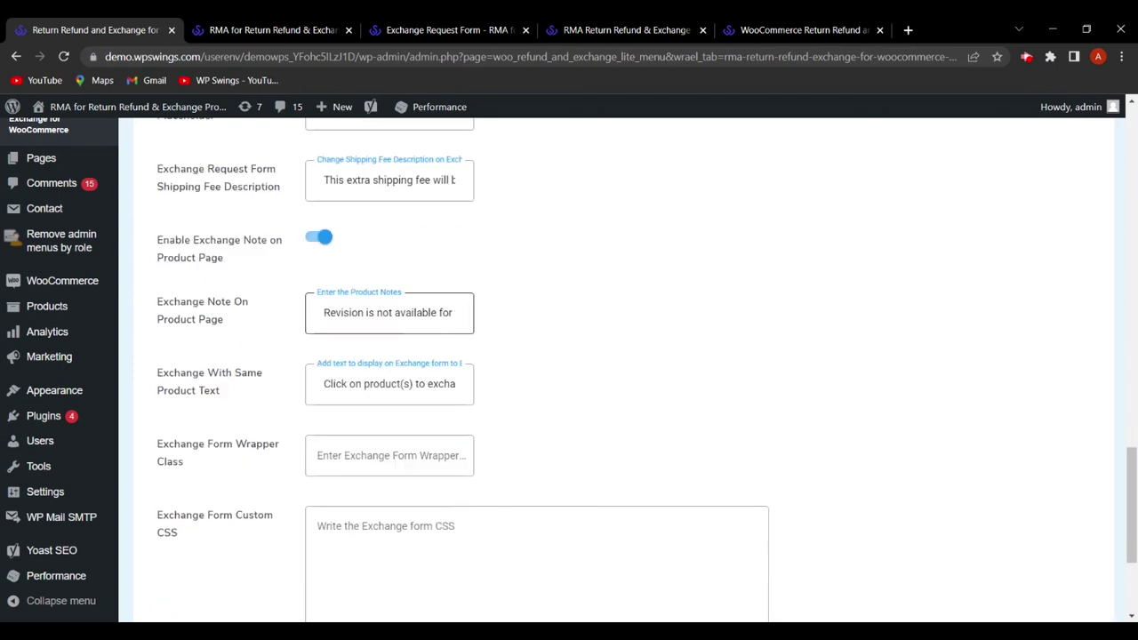
drag(323, 313, 496, 324)
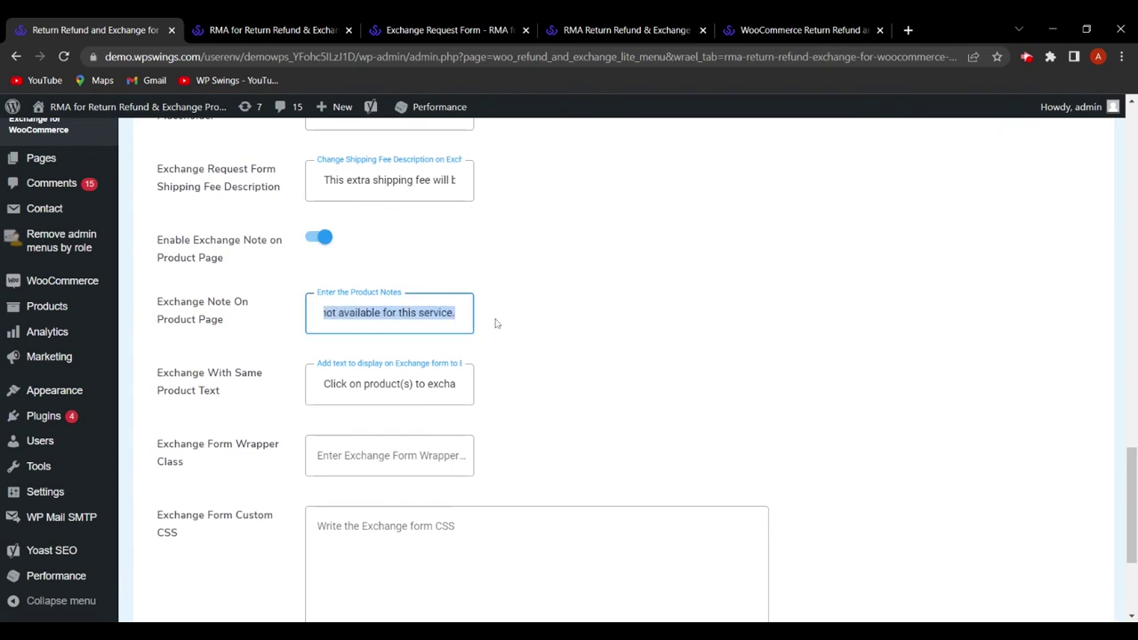
click(561, 327)
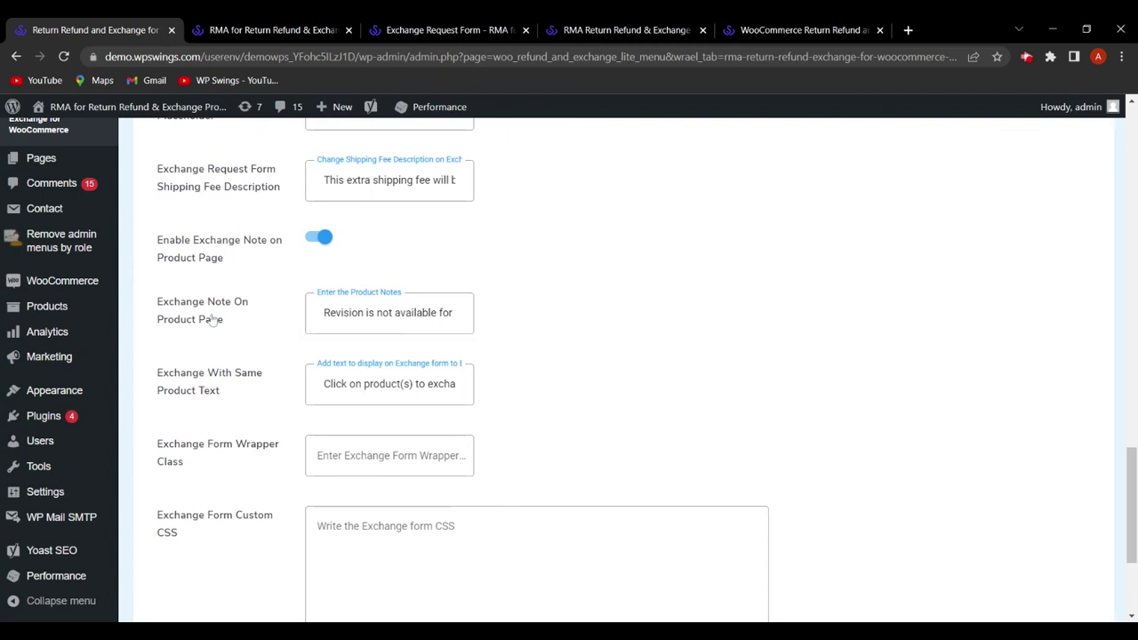
drag(324, 313, 575, 330)
click(577, 332)
scroll(297, 435, down, 3)
click(221, 470)
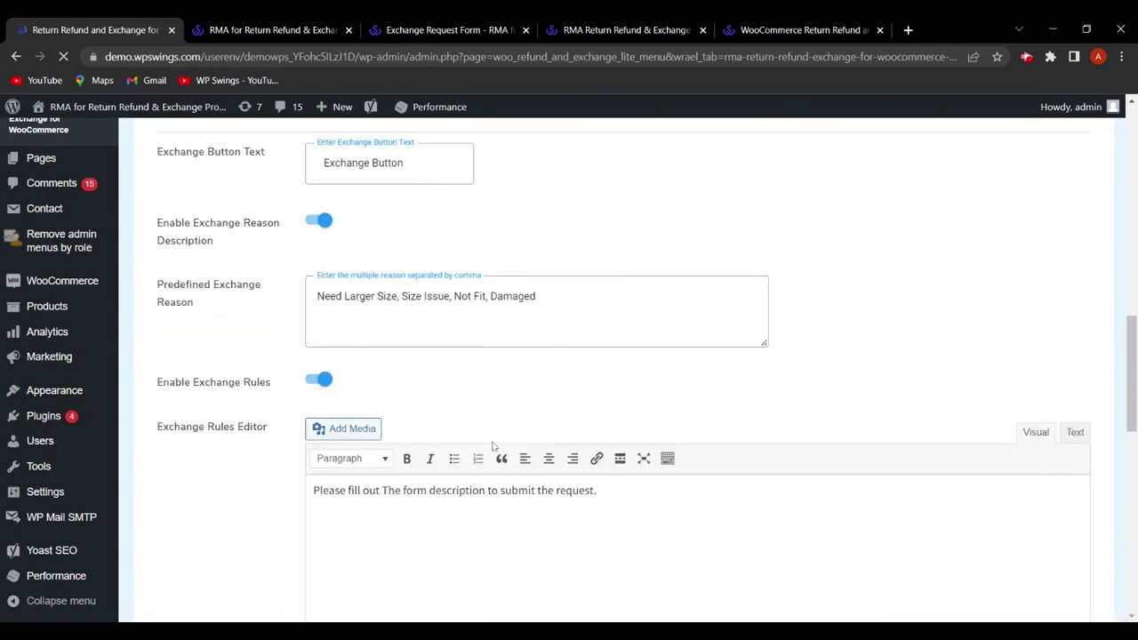
Add (19) Hoodie with Zipper to the Exchange rule's Exclude Products in RMA Policies and save the policies.
click(444, 255)
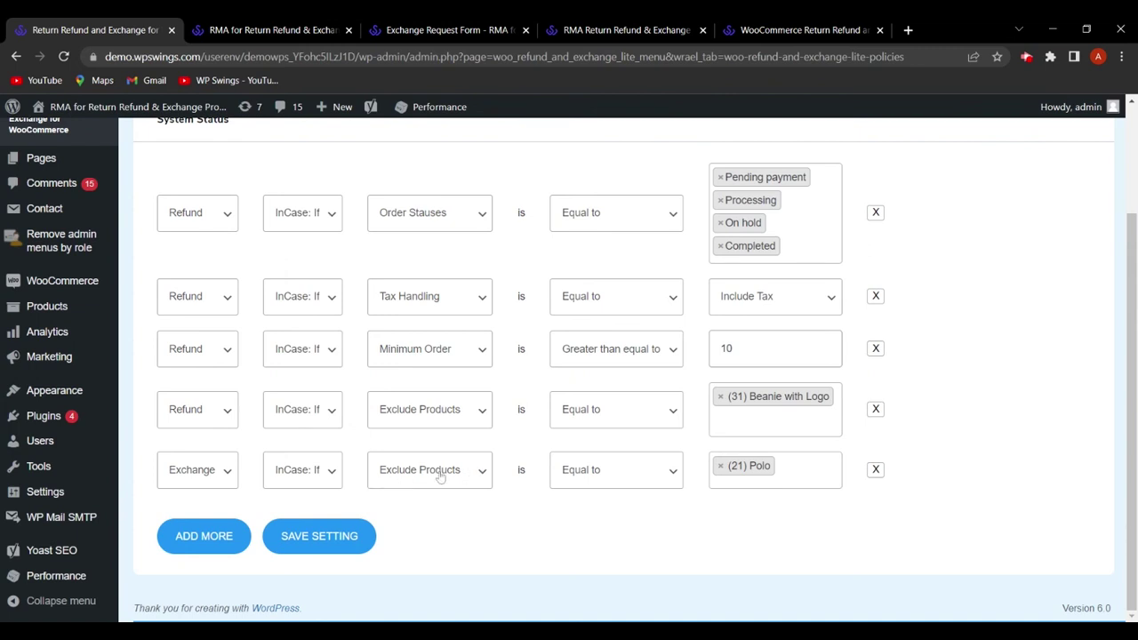
click(765, 468)
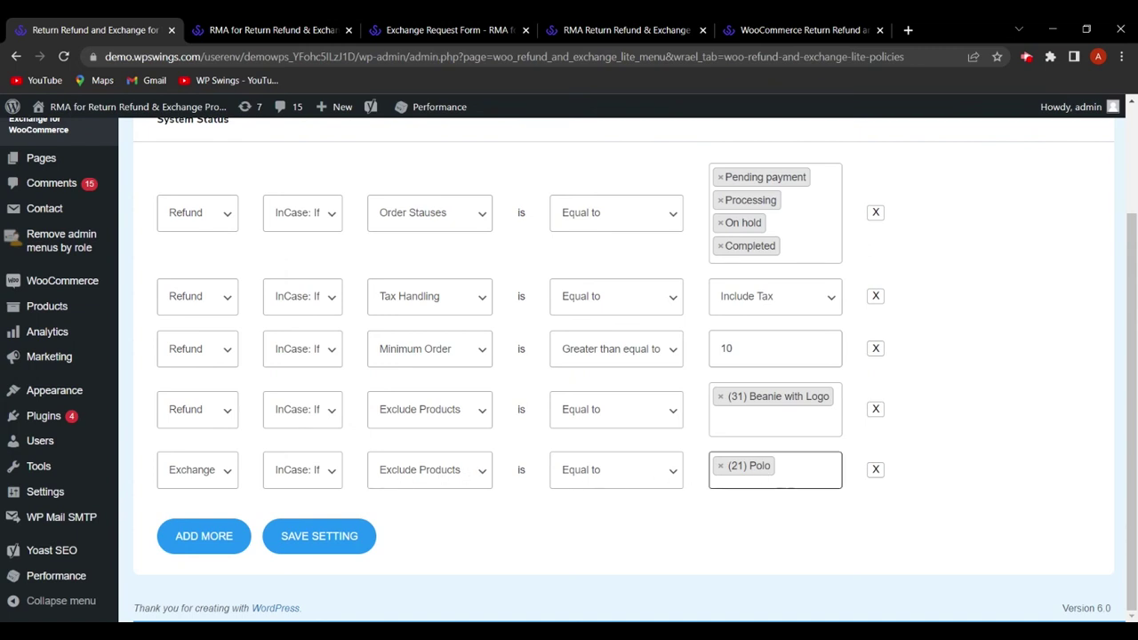
click(779, 469)
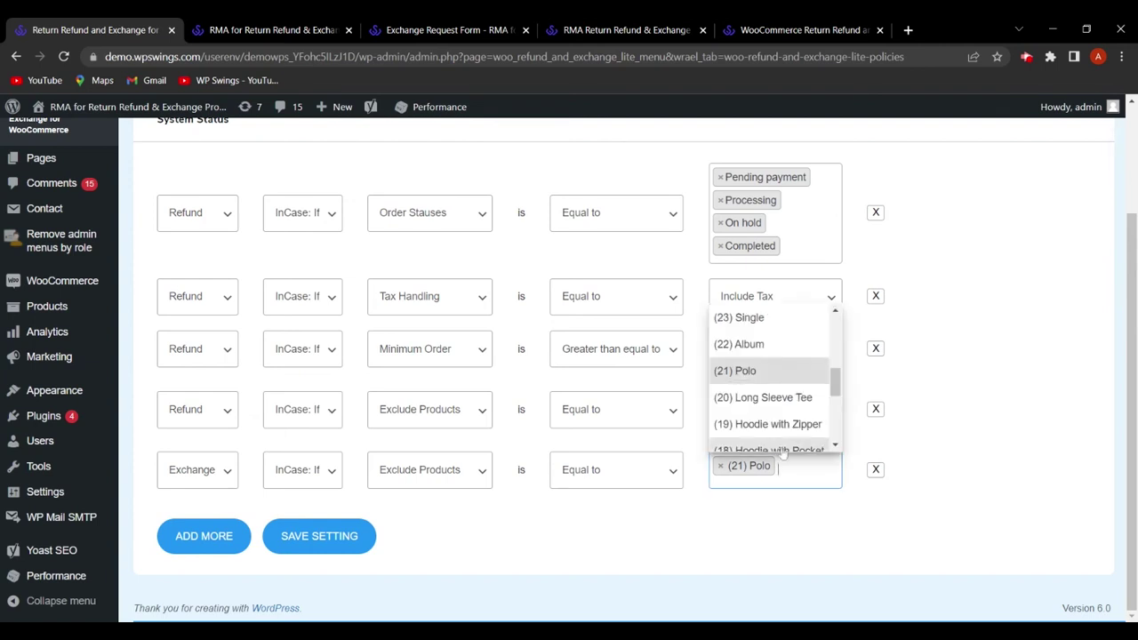
click(757, 424)
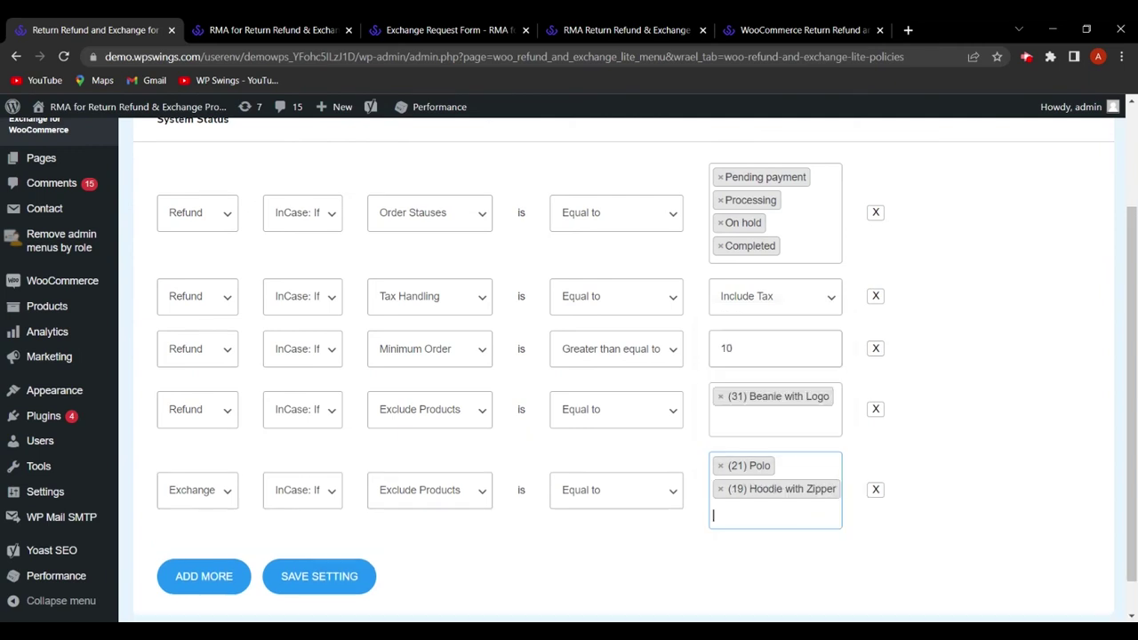
click(289, 580)
Open the Polo product page in the shop to check the exchange note below the product details.
click(253, 26)
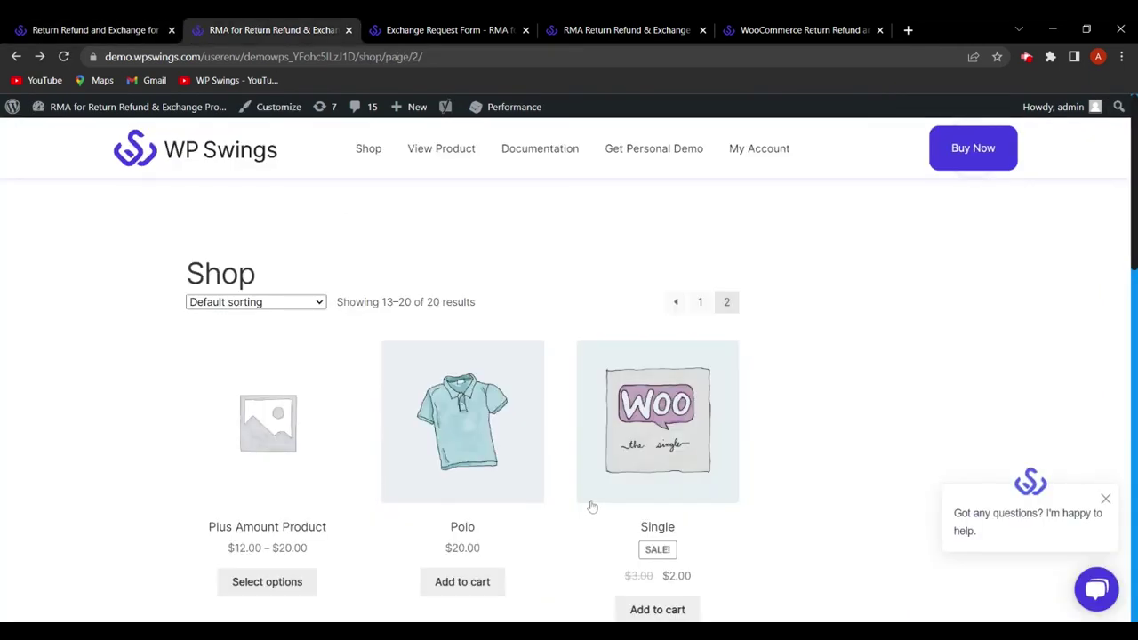
scroll(569, 498, down, 1)
click(469, 456)
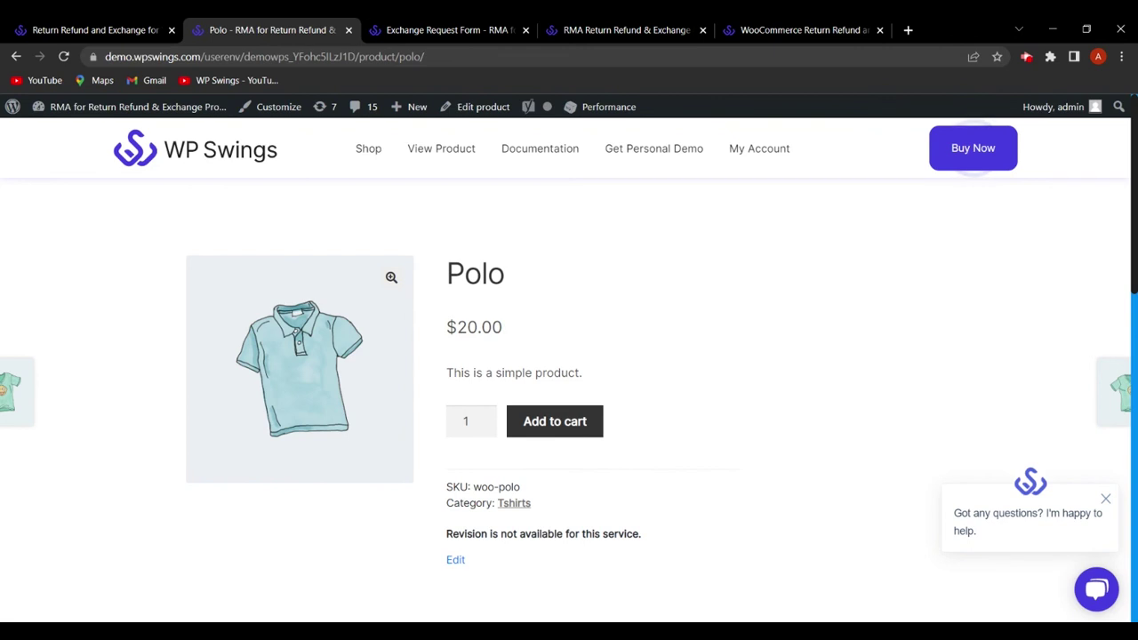
Change the Exchange rule in RMA Policies to Minimum Order, Greater than, 10.
click(63, 27)
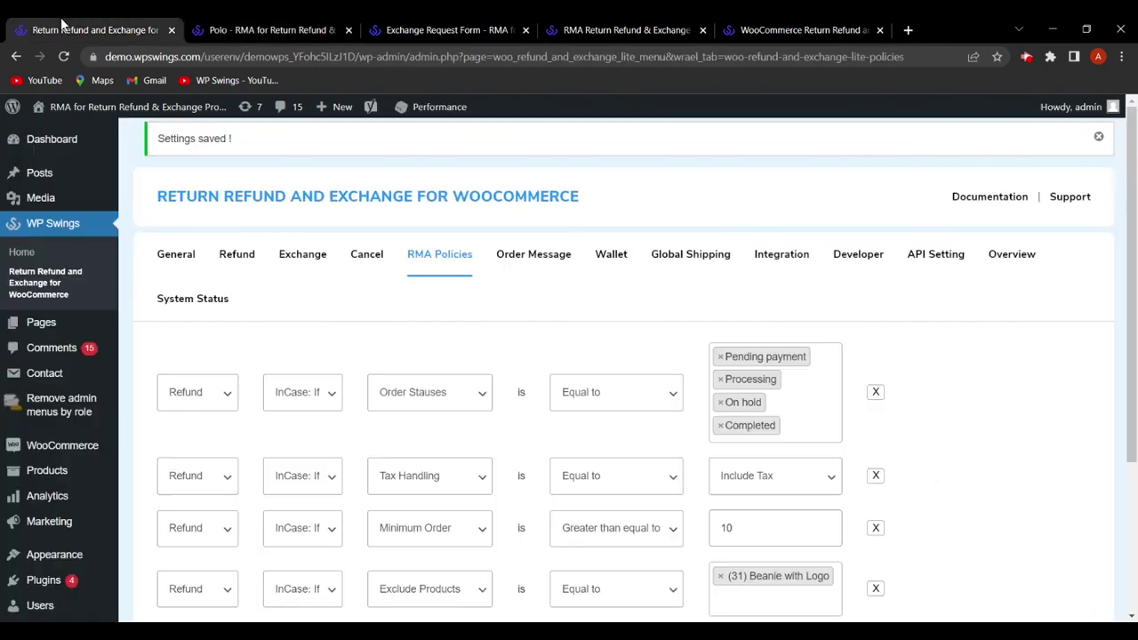
scroll(676, 296, down, 2)
scroll(568, 287, up, 1)
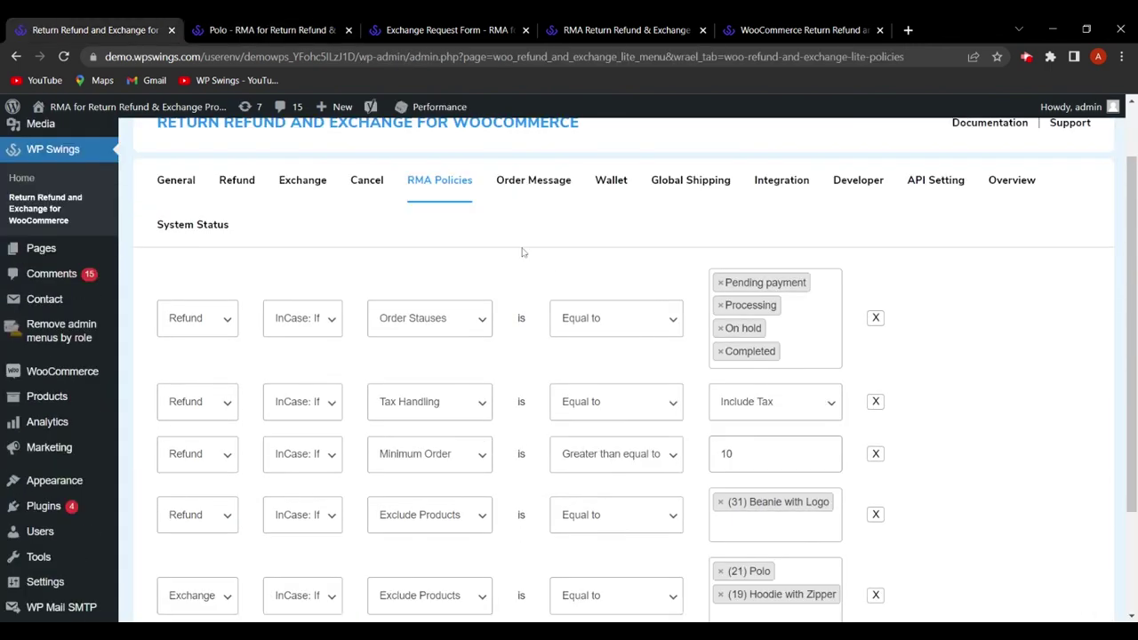
scroll(712, 284, down, 1)
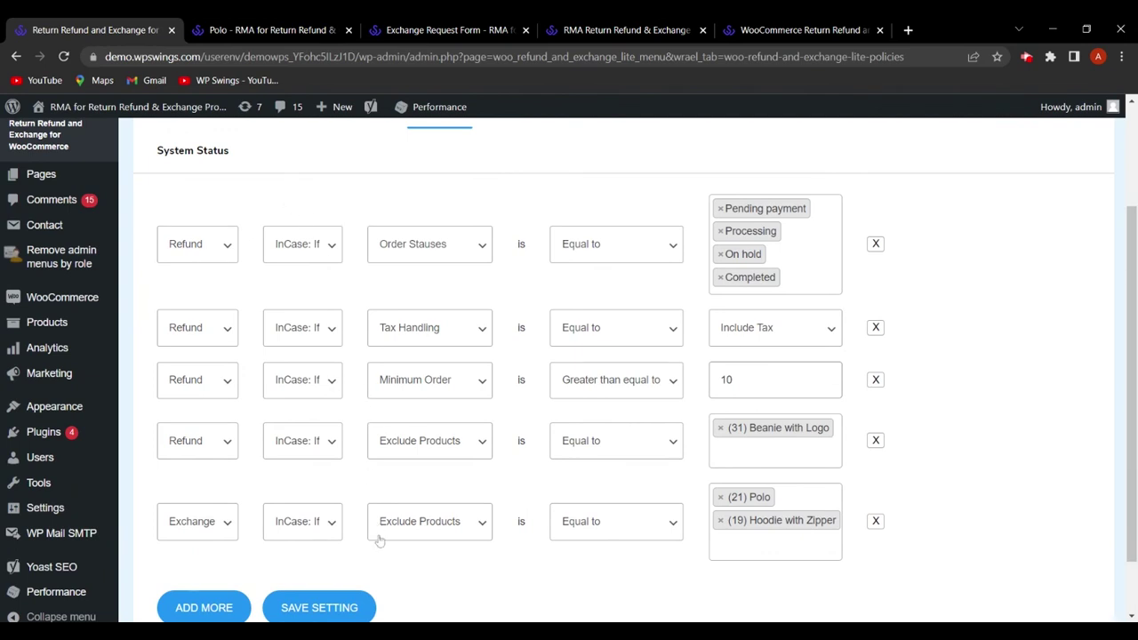
scroll(377, 540, down, 1)
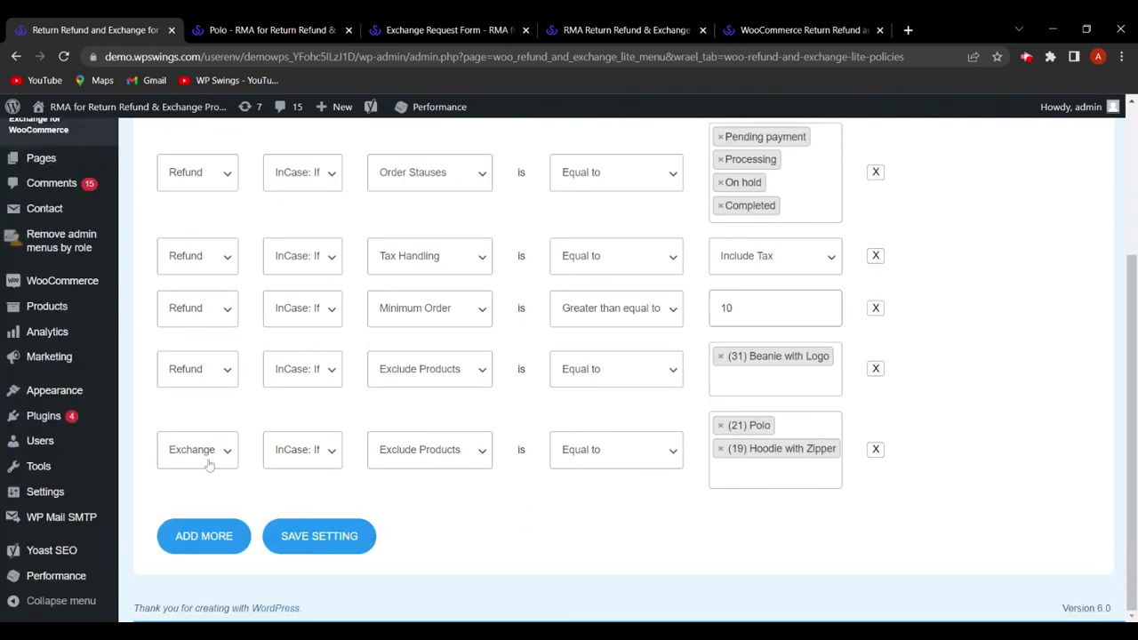
scroll(364, 465, up, 2)
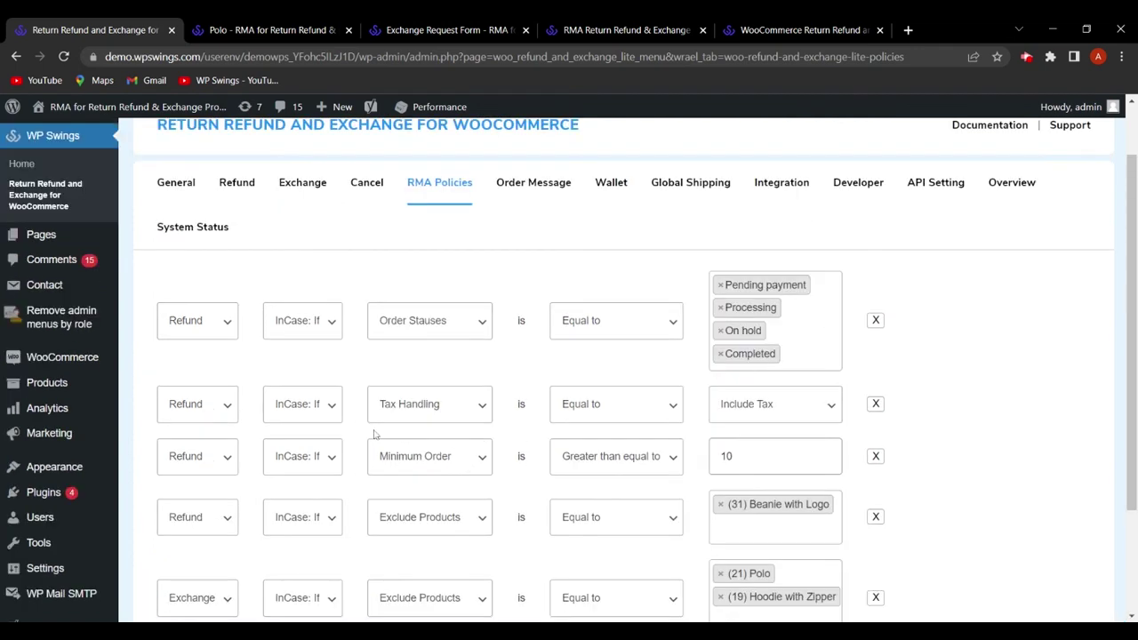
scroll(377, 435, down, 1)
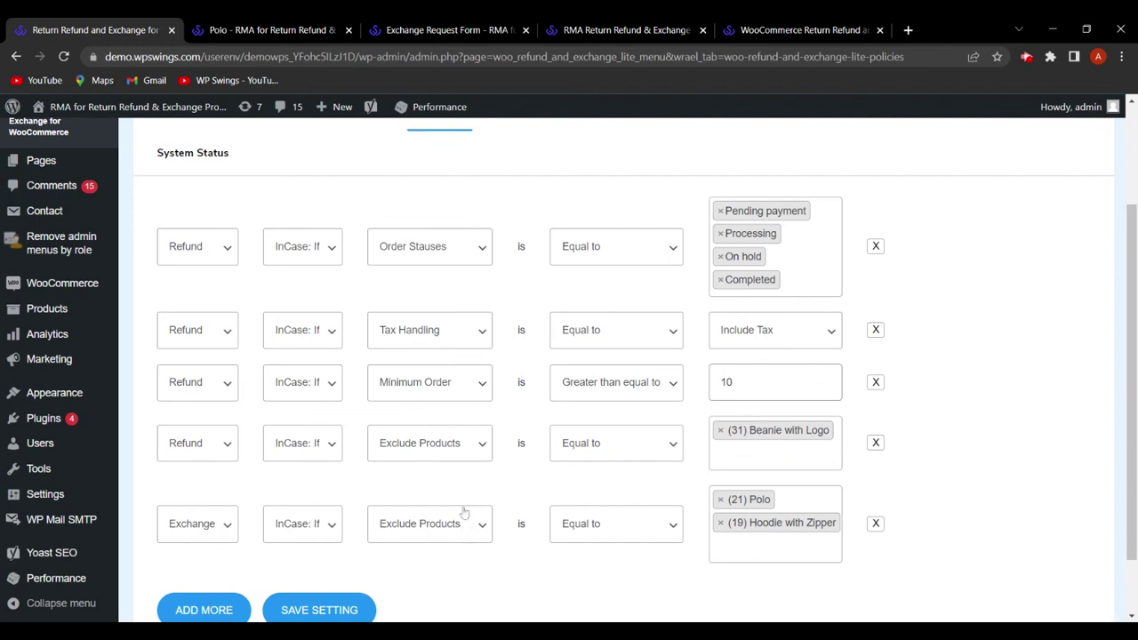
click(415, 531)
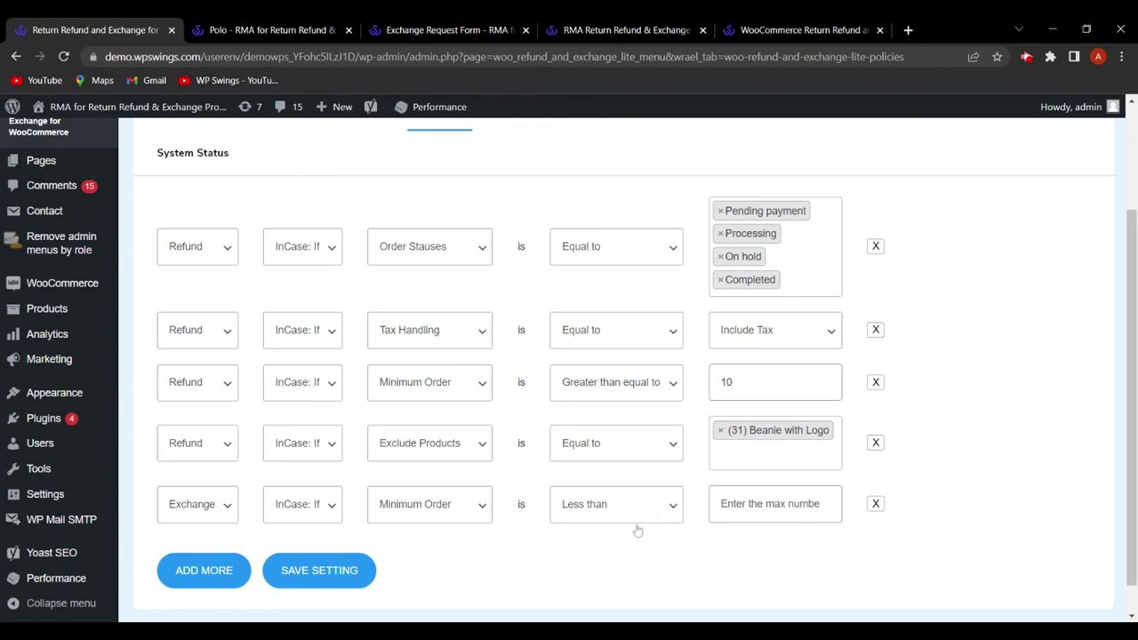
click(674, 534)
click(805, 504)
text(10)
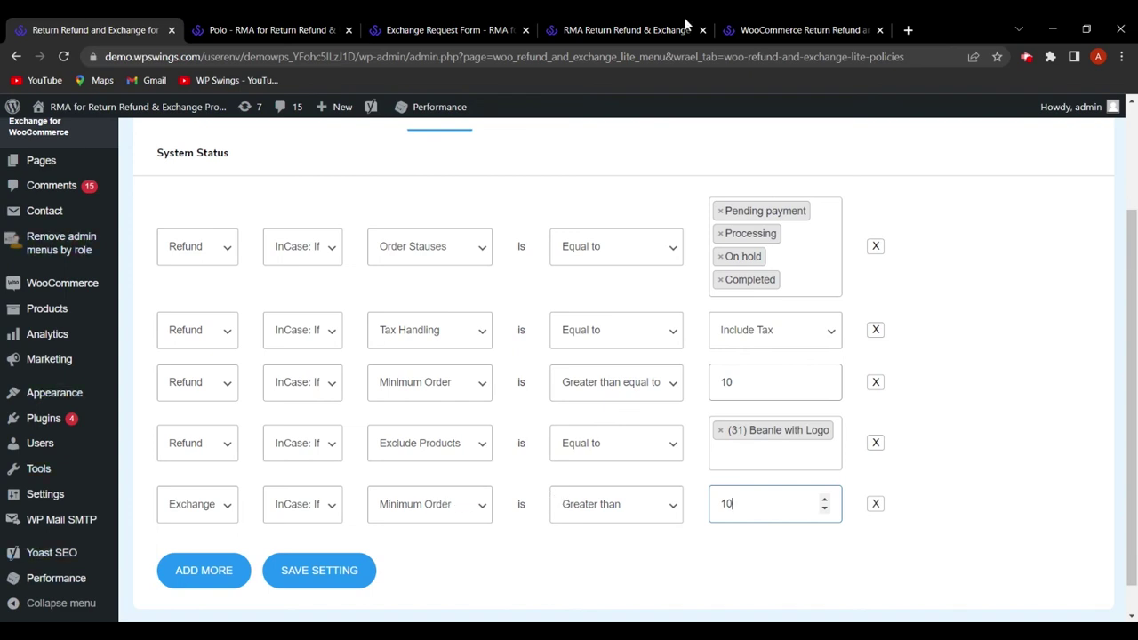
Check the price on the Polo product page and set the Exchange rule's Minimum Order value to 20.
click(314, 30)
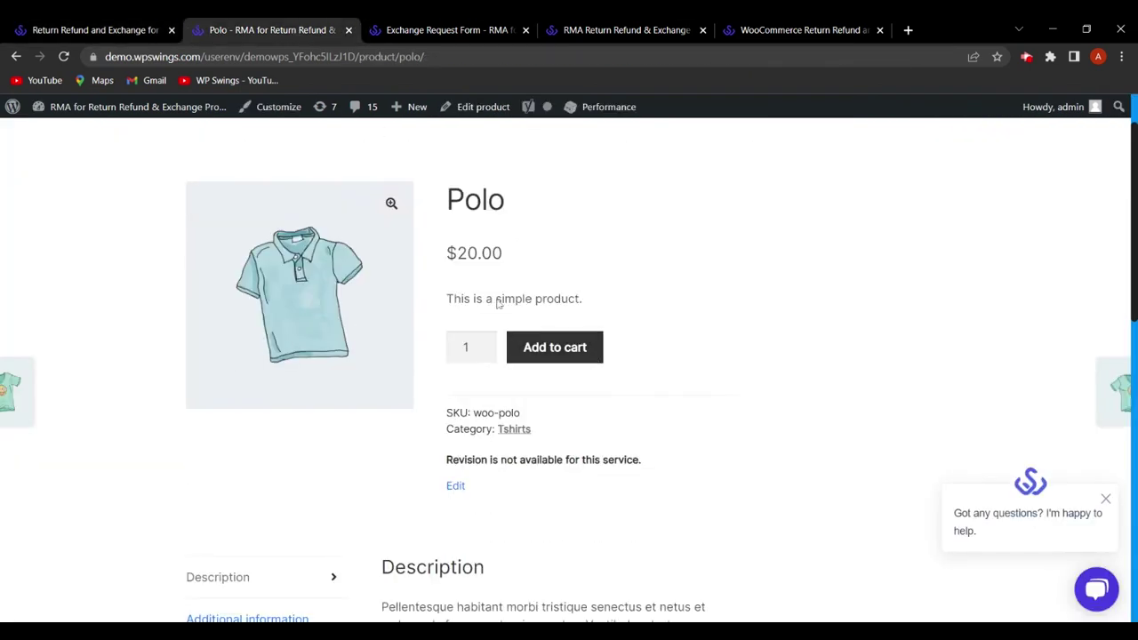
click(125, 26)
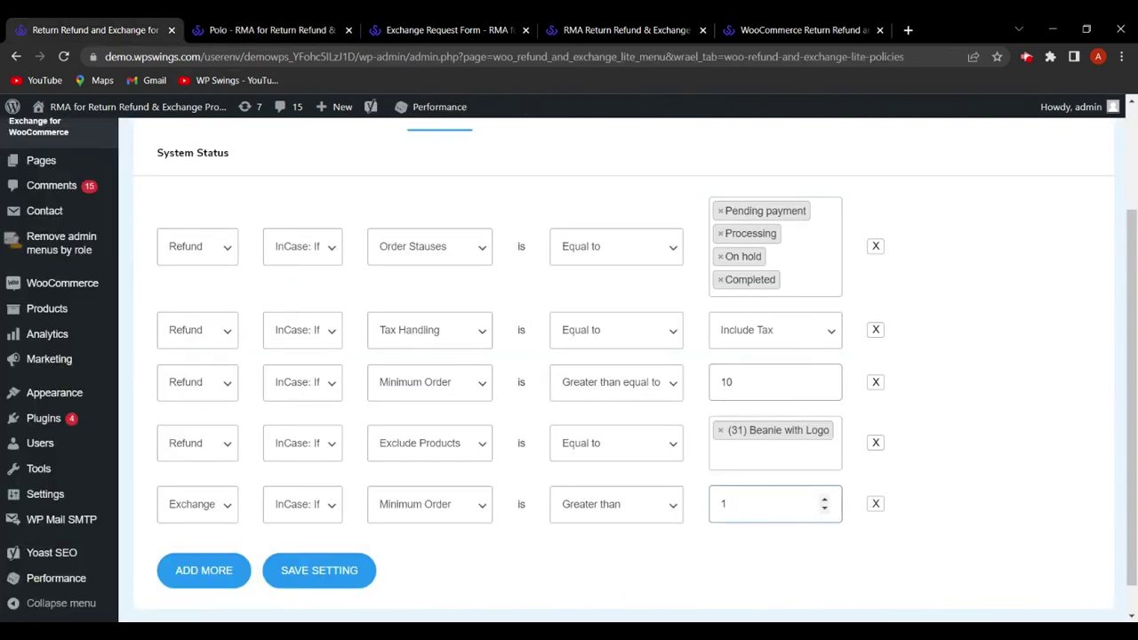
key(BackSpace)
text(20)
scroll(498, 445, up, 2)
scroll(503, 483, down, 2)
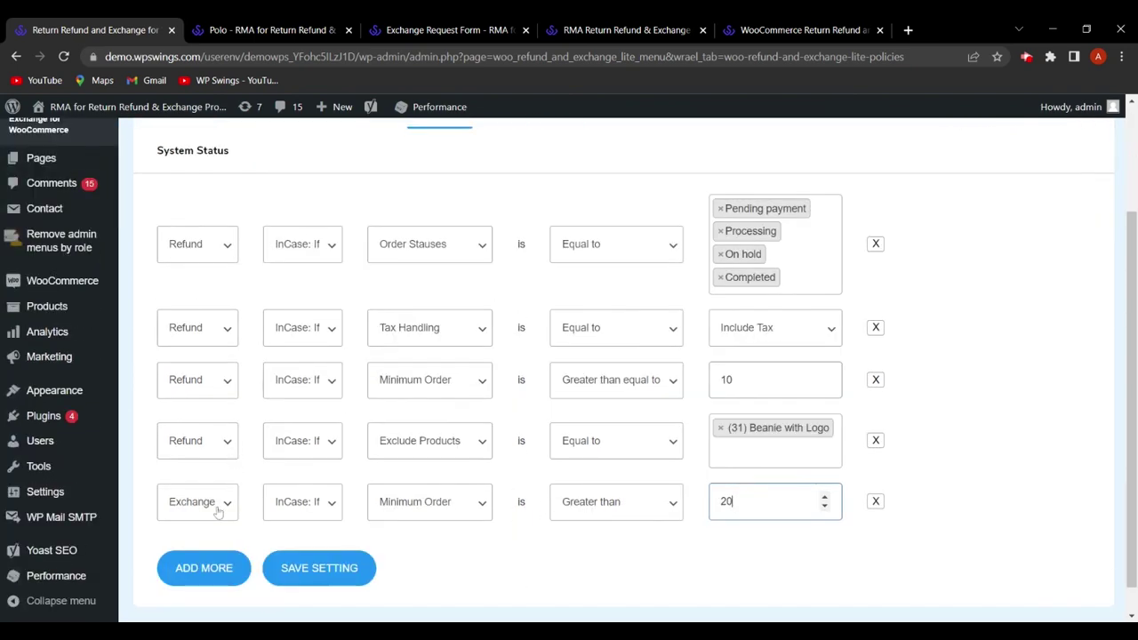
scroll(481, 511, up, 2)
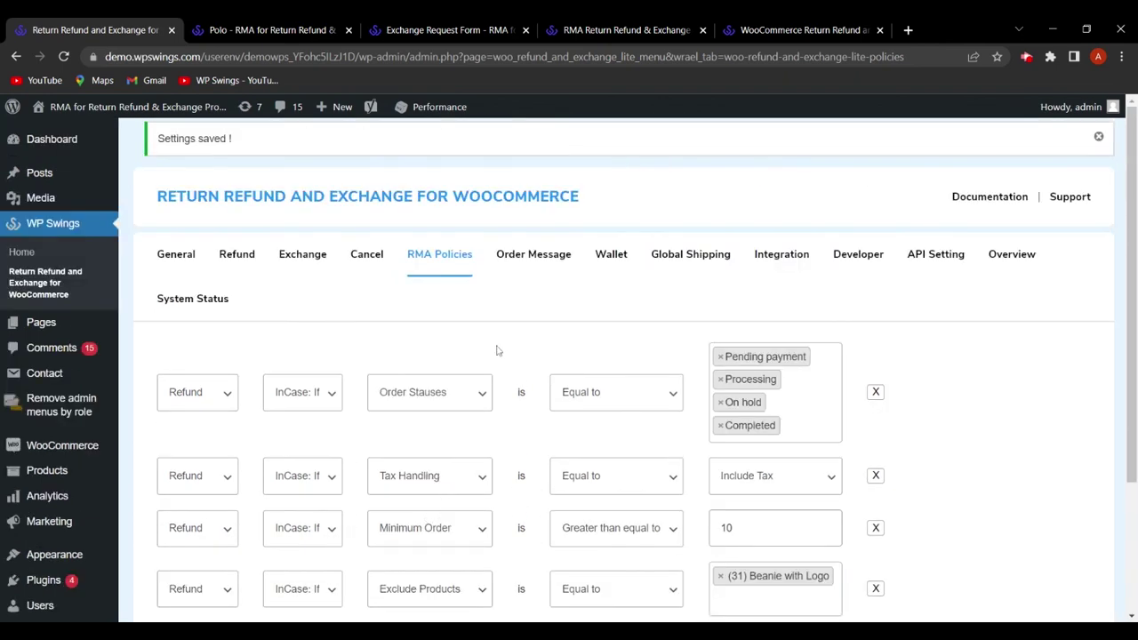
scroll(501, 348, down, 2)
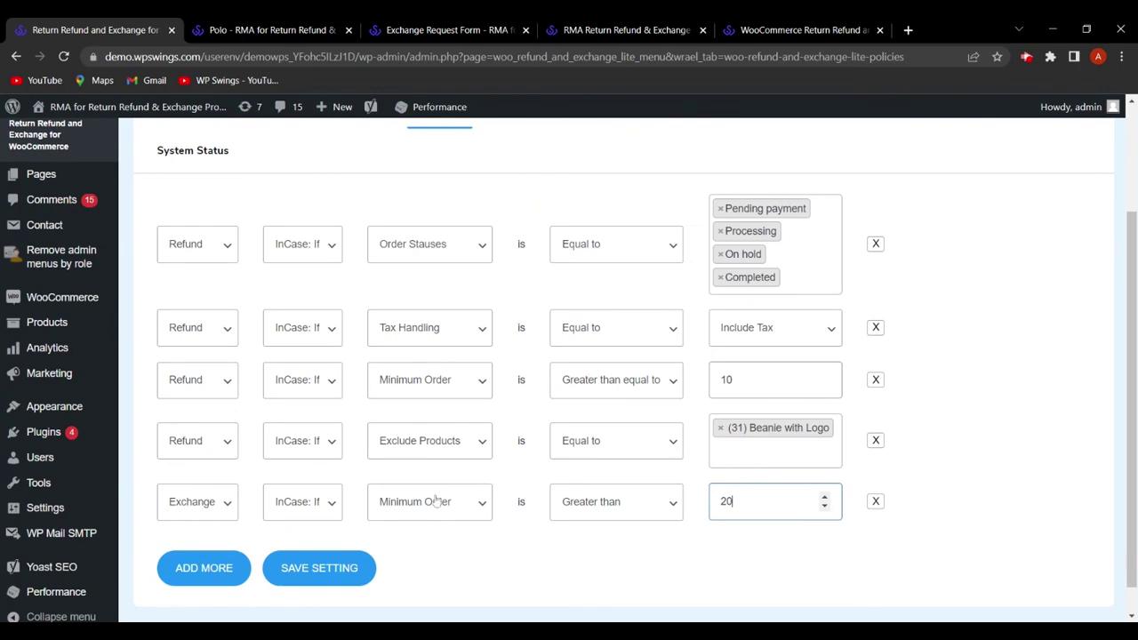
scroll(324, 490, up, 2)
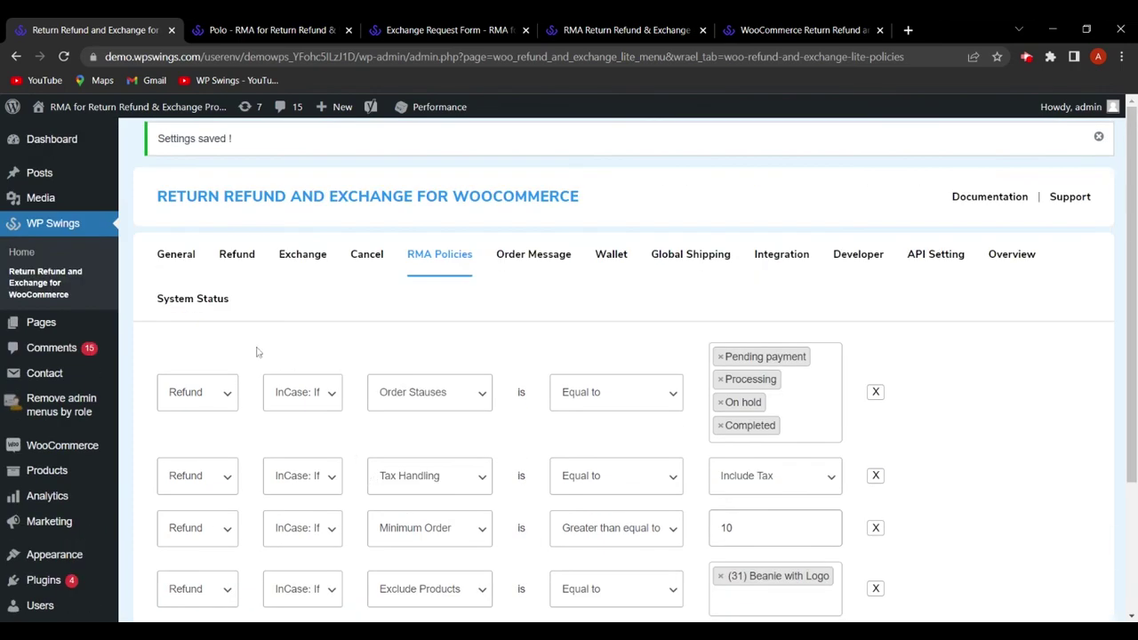
Compare the Exchange With Same Product Text in the Exchange settings with the wording on the exchange request form.
click(302, 255)
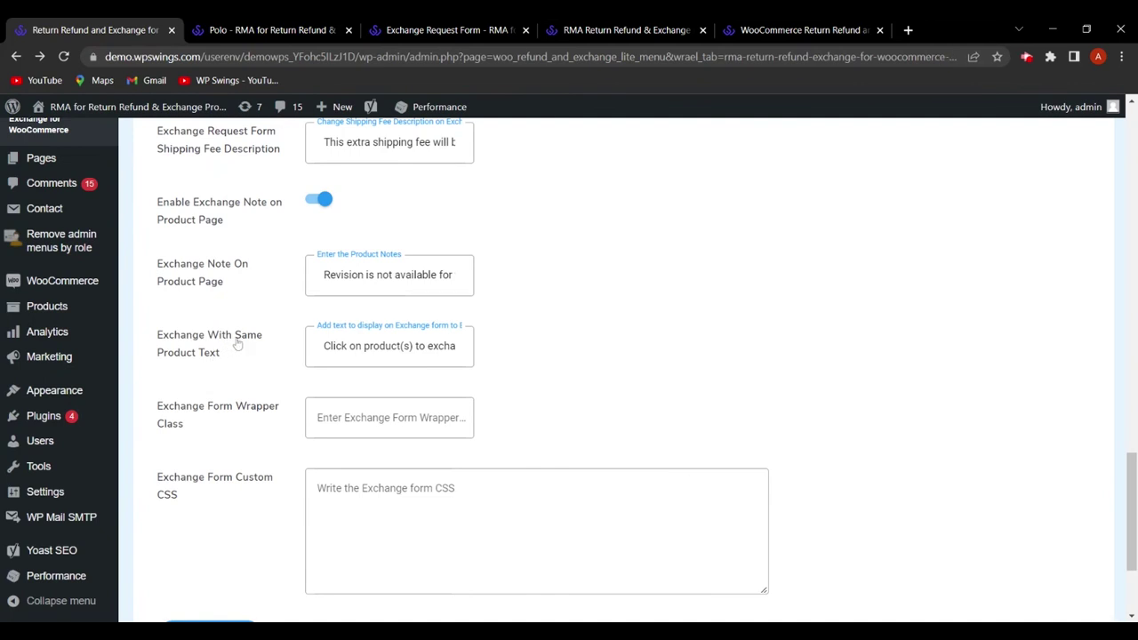
click(311, 361)
scroll(203, 320, up, 15)
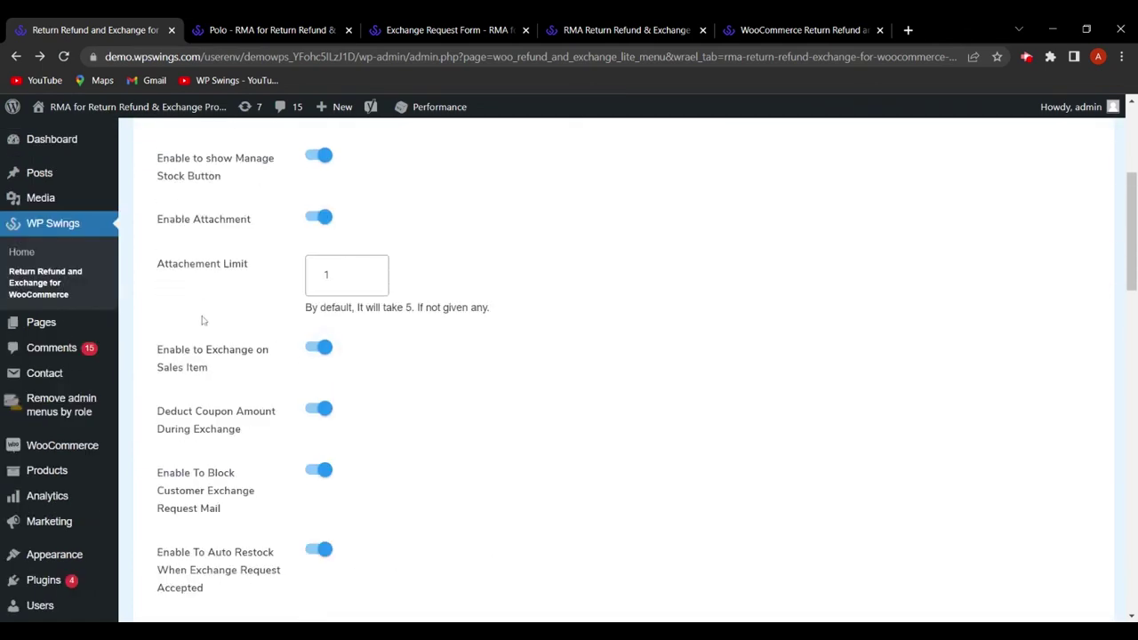
scroll(202, 320, up, 4)
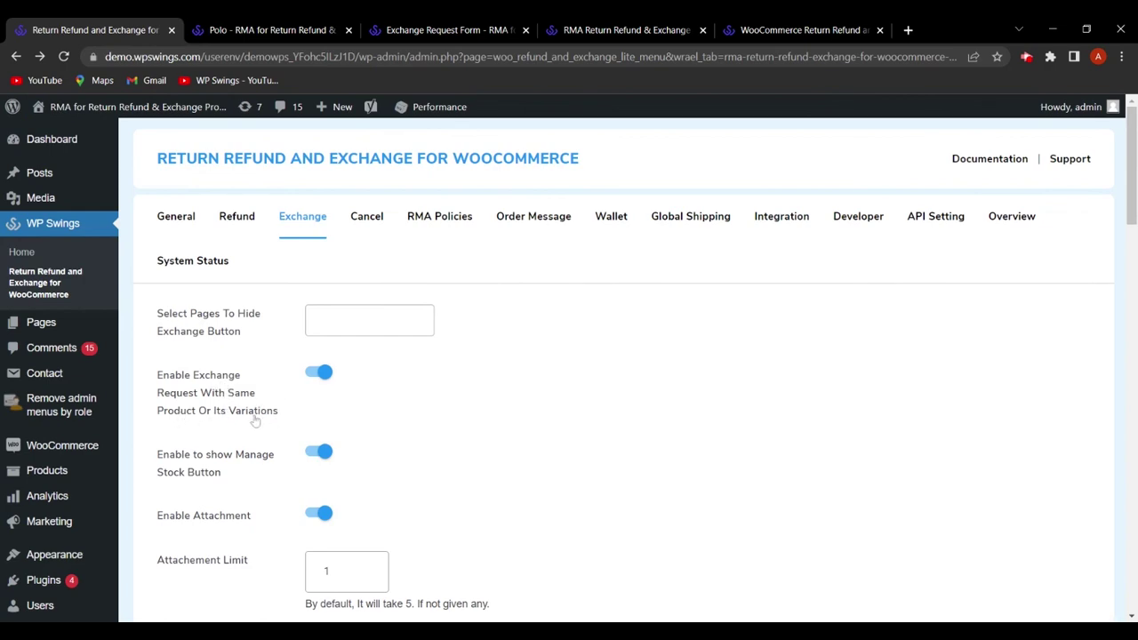
scroll(537, 453, down, 20)
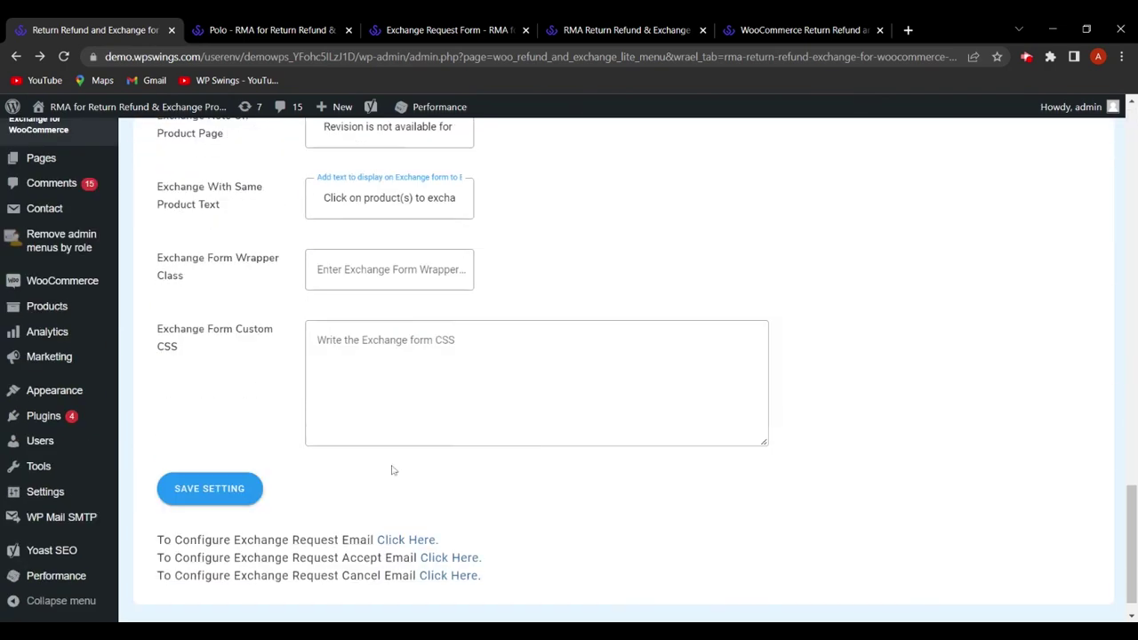
scroll(394, 470, up, 1)
drag(323, 272, 456, 273)
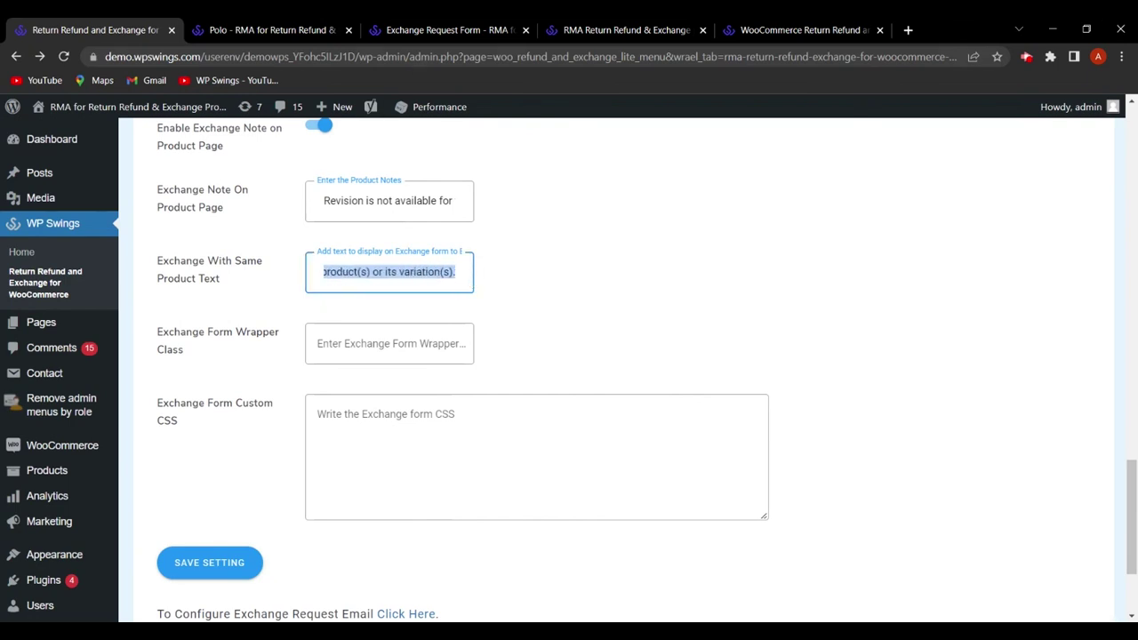
click(437, 29)
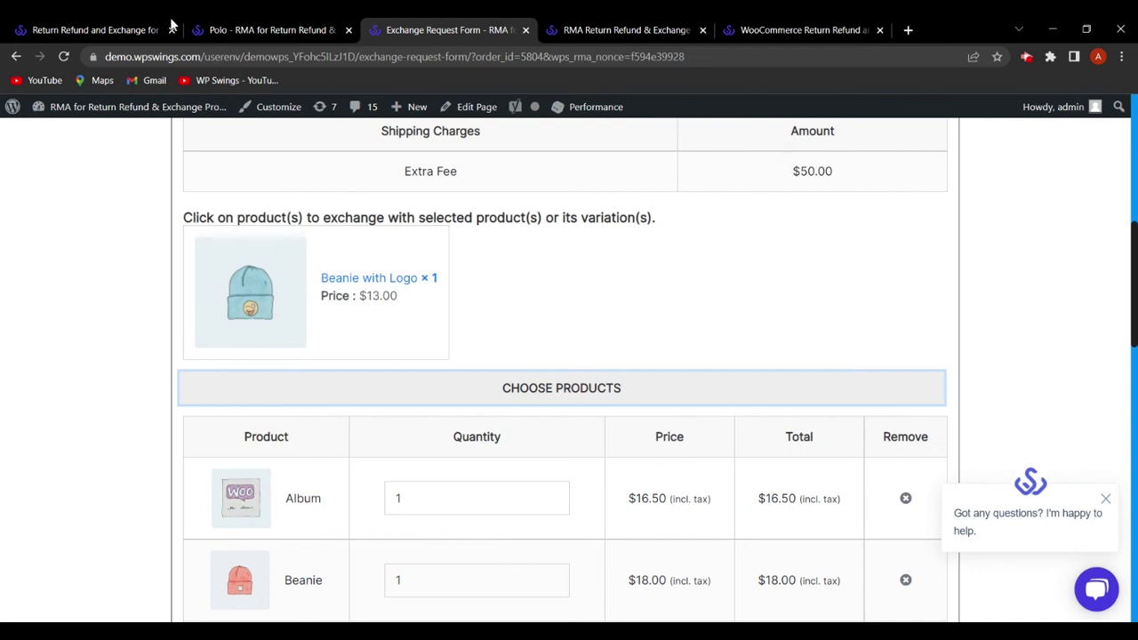
click(108, 26)
click(586, 300)
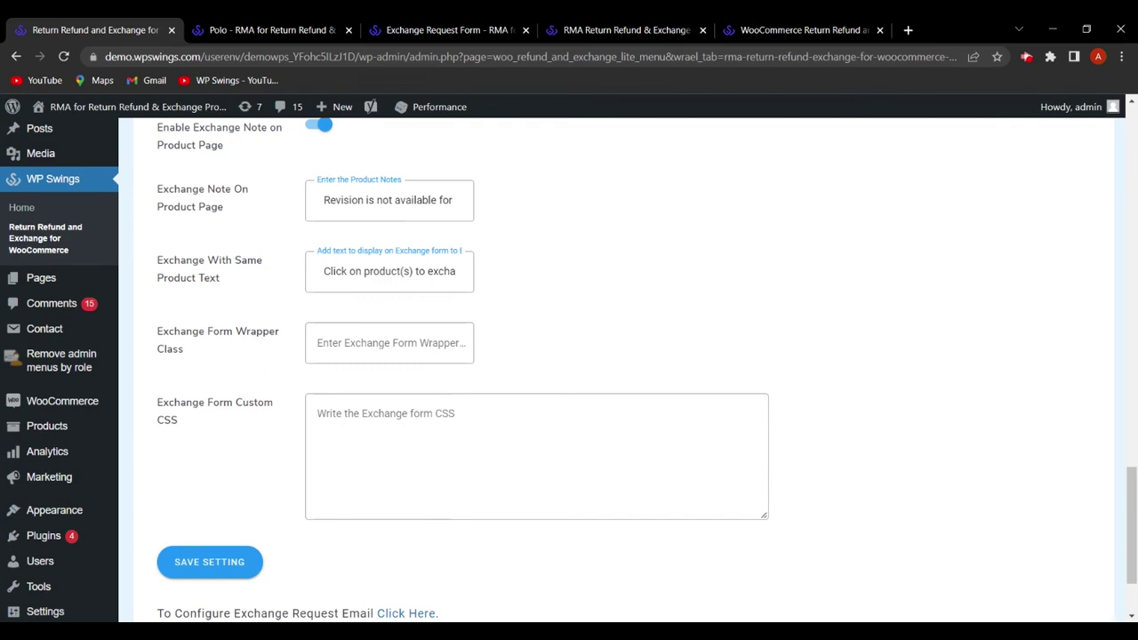
Open the Exchange Request Email configuration, review its subject, custom email and email type, and save the changes.
scroll(569, 373, down, 2)
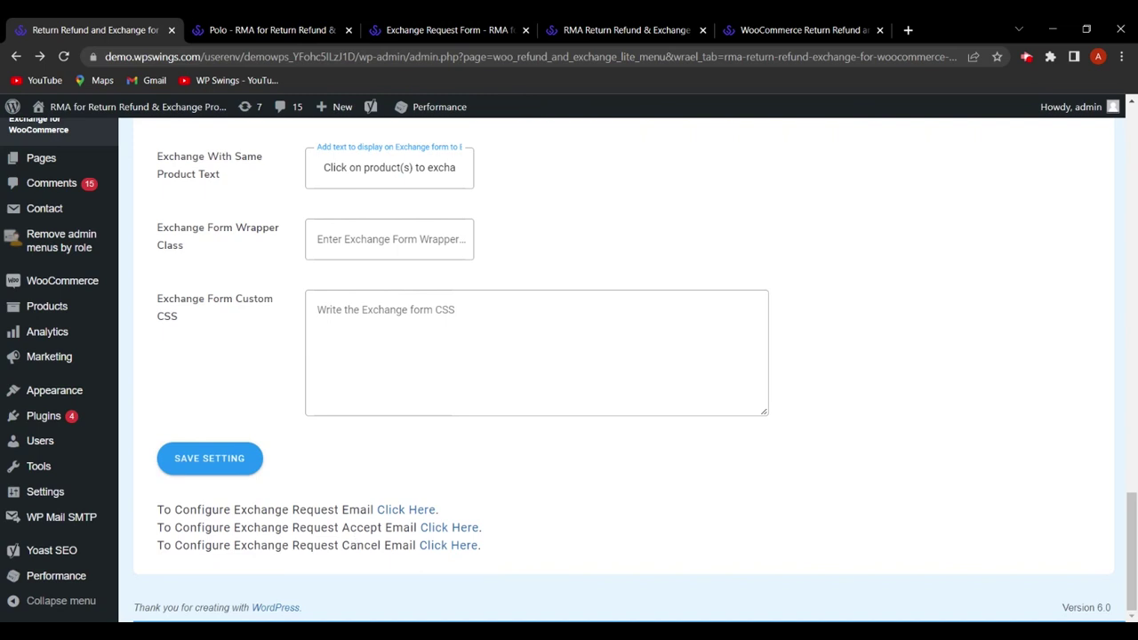
click(409, 513)
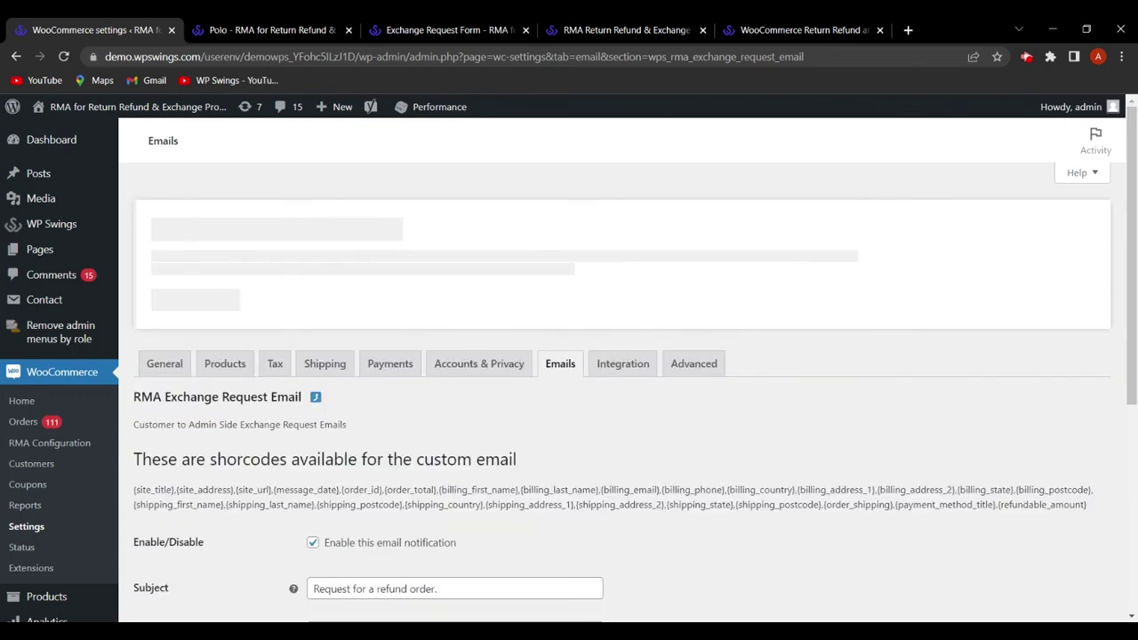
scroll(196, 432, down, 3)
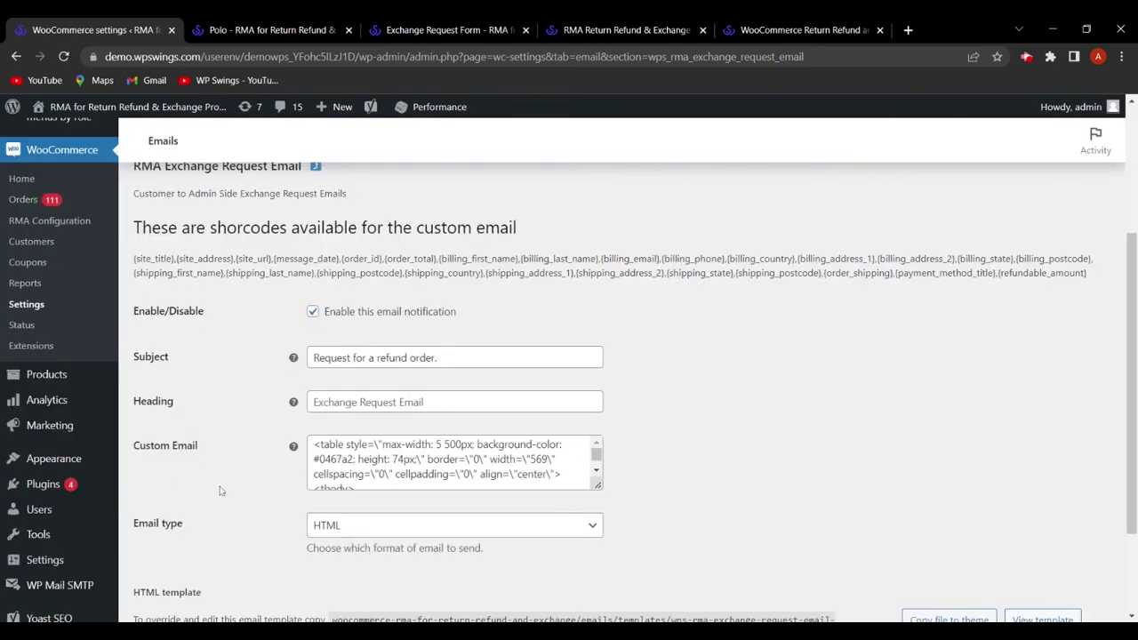
scroll(242, 483, down, 1)
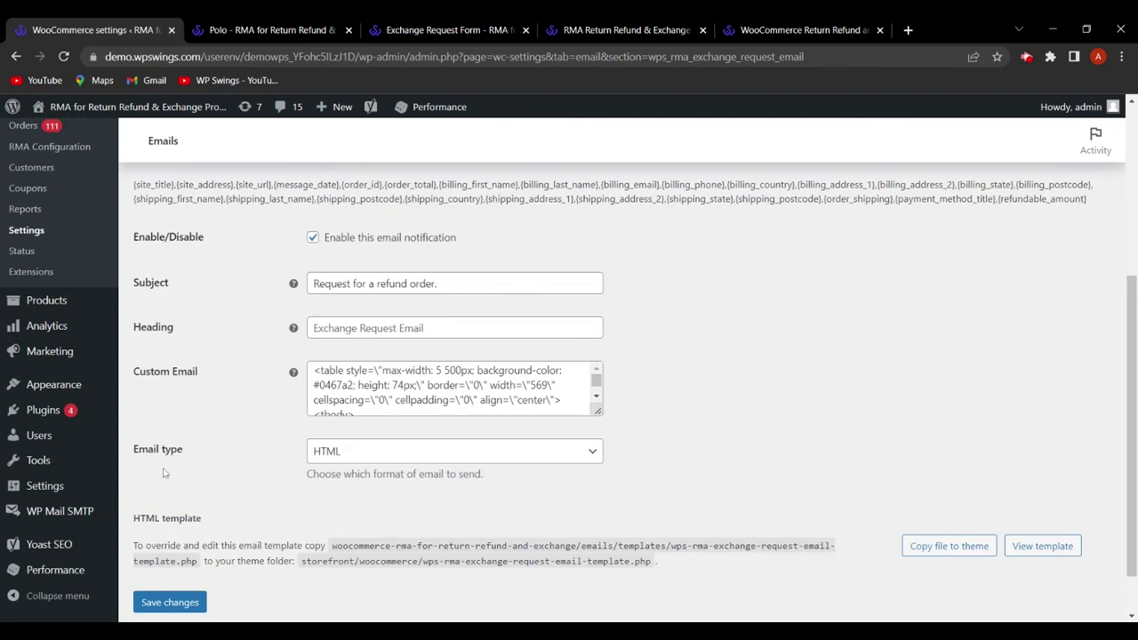
scroll(258, 475, down, 1)
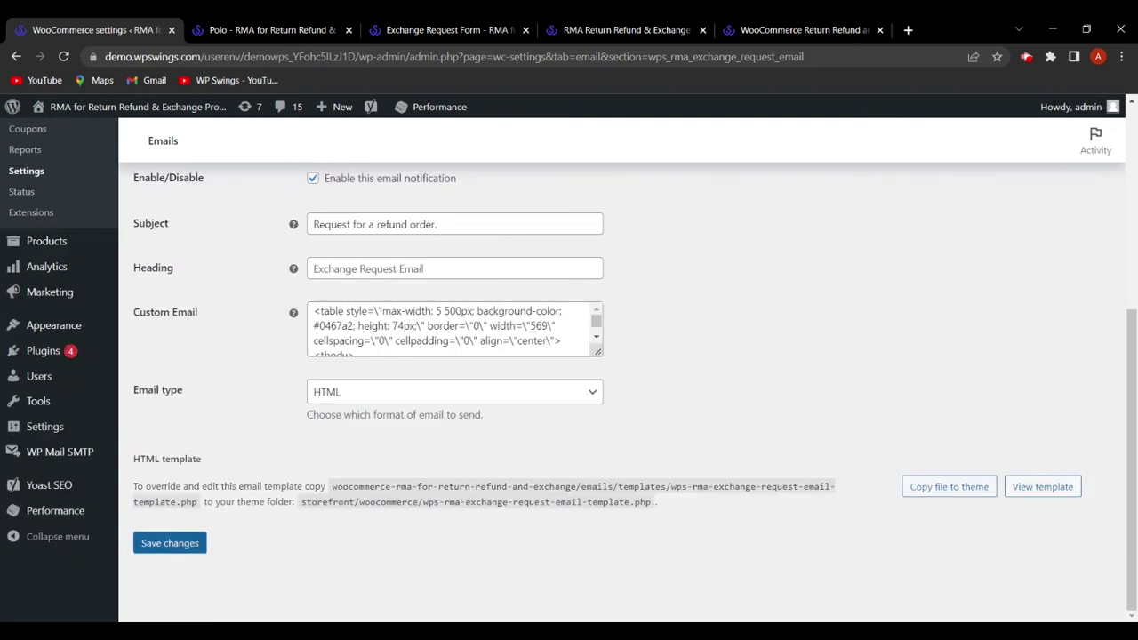
click(172, 551)
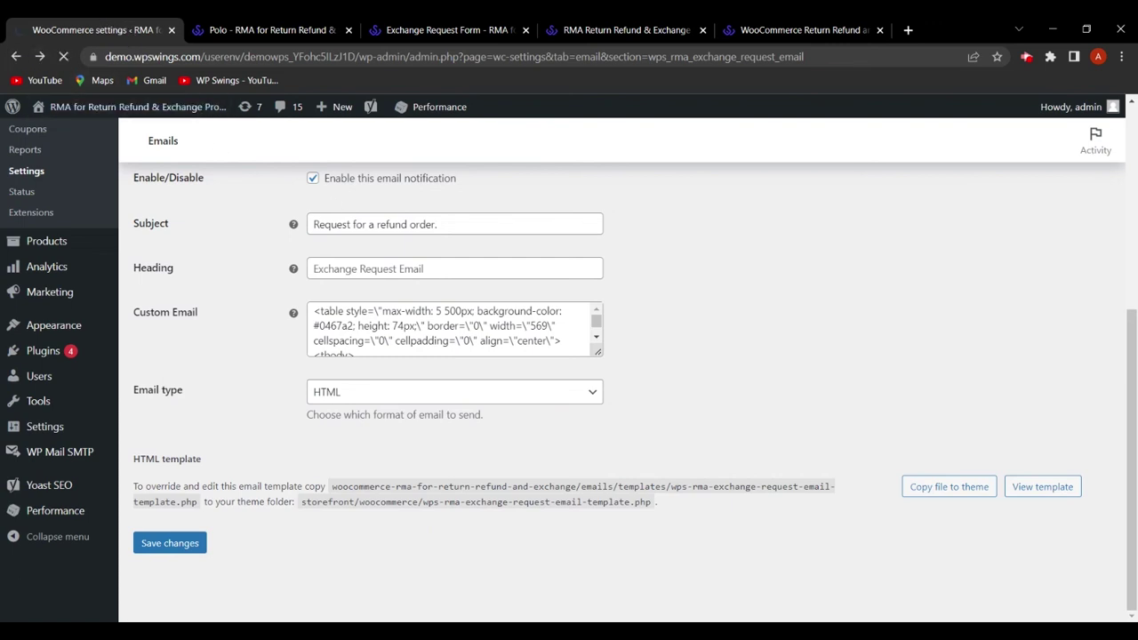